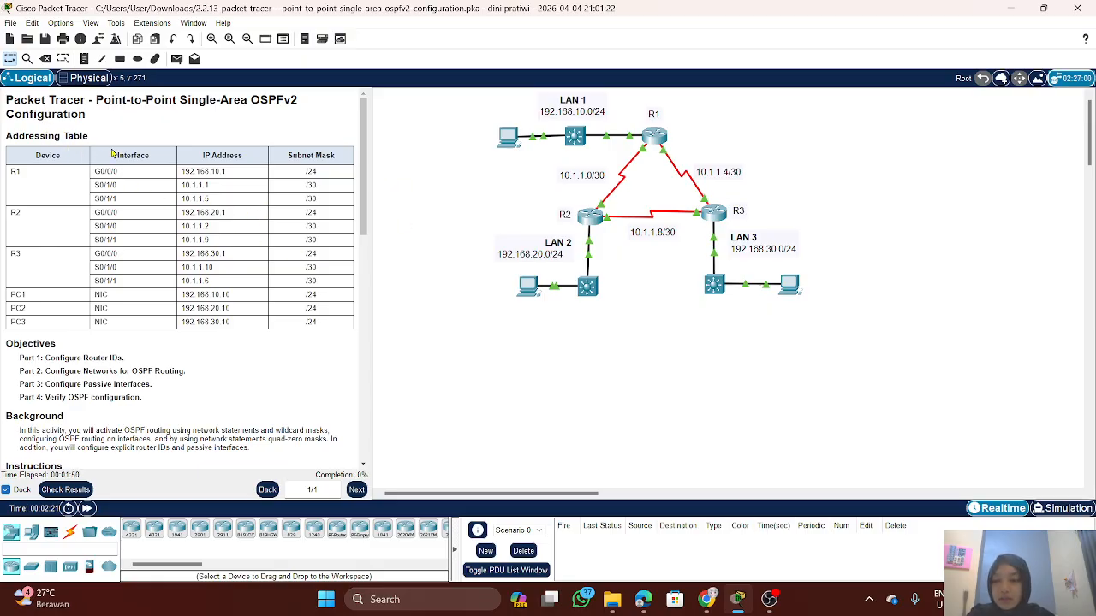
Step: Read through the addressing table, objectives, and the Part 1 and Part 2 OSPF configuration instructions
{"action": "scroll", "coordinate": [112, 152], "scroll_direction": "down", "scroll_amount": 4}
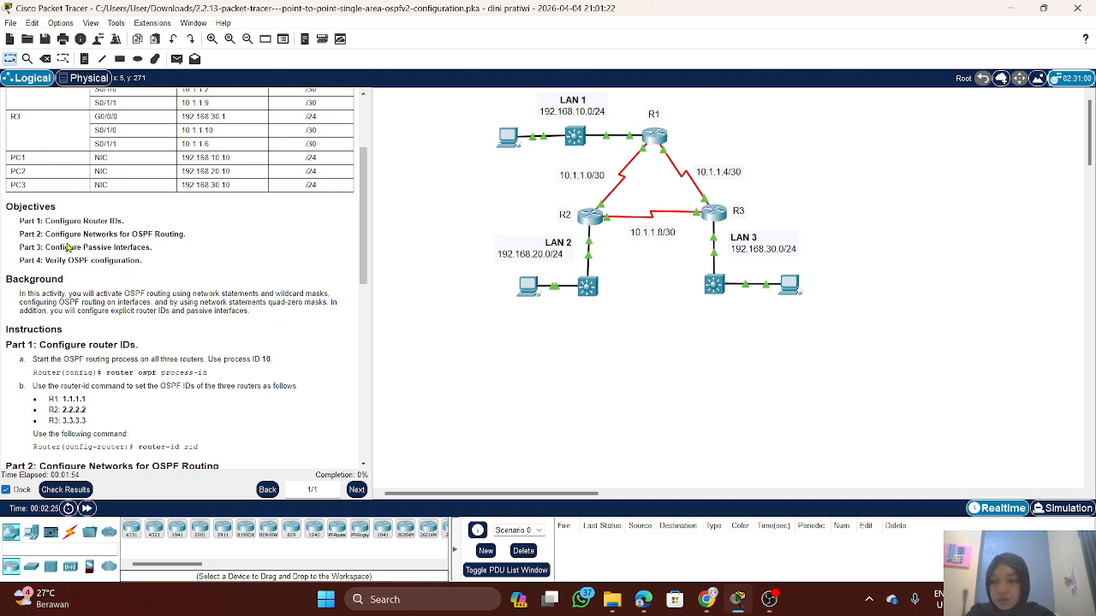
{"action": "scroll", "coordinate": [75, 244], "scroll_direction": "down", "scroll_amount": 1}
{"action": "scroll", "coordinate": [106, 259], "scroll_direction": "down", "scroll_amount": 3}
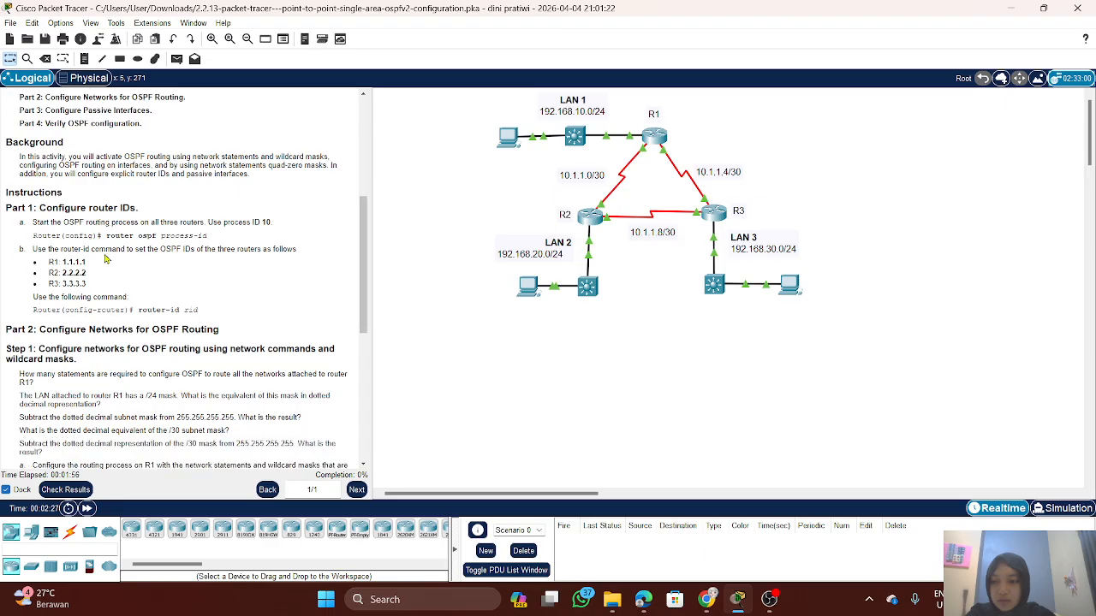
{"action": "scroll", "coordinate": [21, 238], "scroll_direction": "down", "scroll_amount": 7}
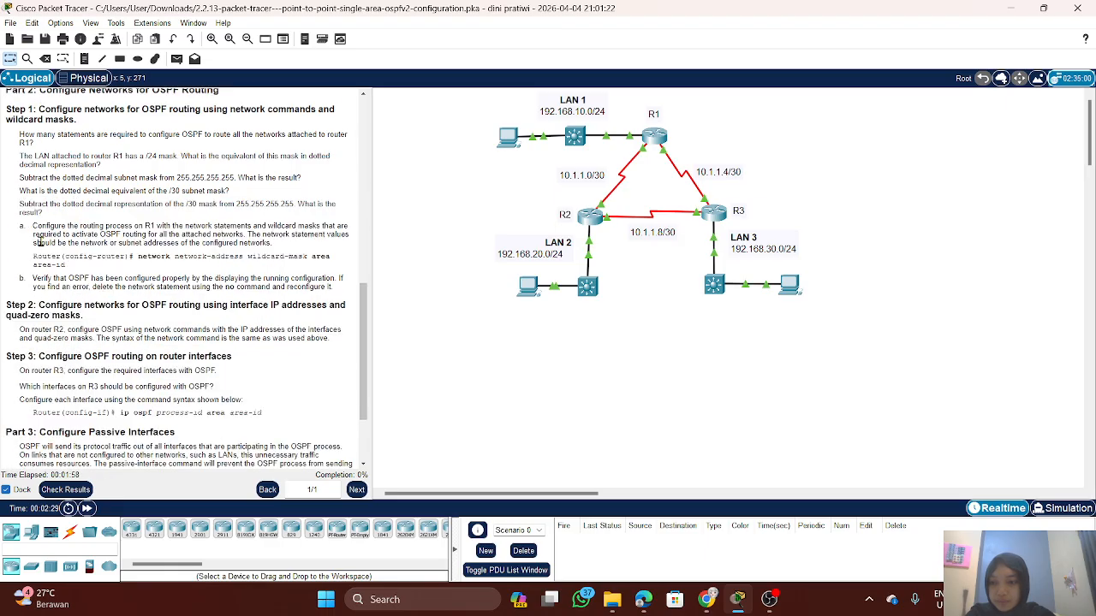
{"action": "scroll", "coordinate": [39, 242], "scroll_direction": "down", "scroll_amount": 2}
{"action": "scroll", "coordinate": [47, 248], "scroll_direction": "up", "scroll_amount": 3}
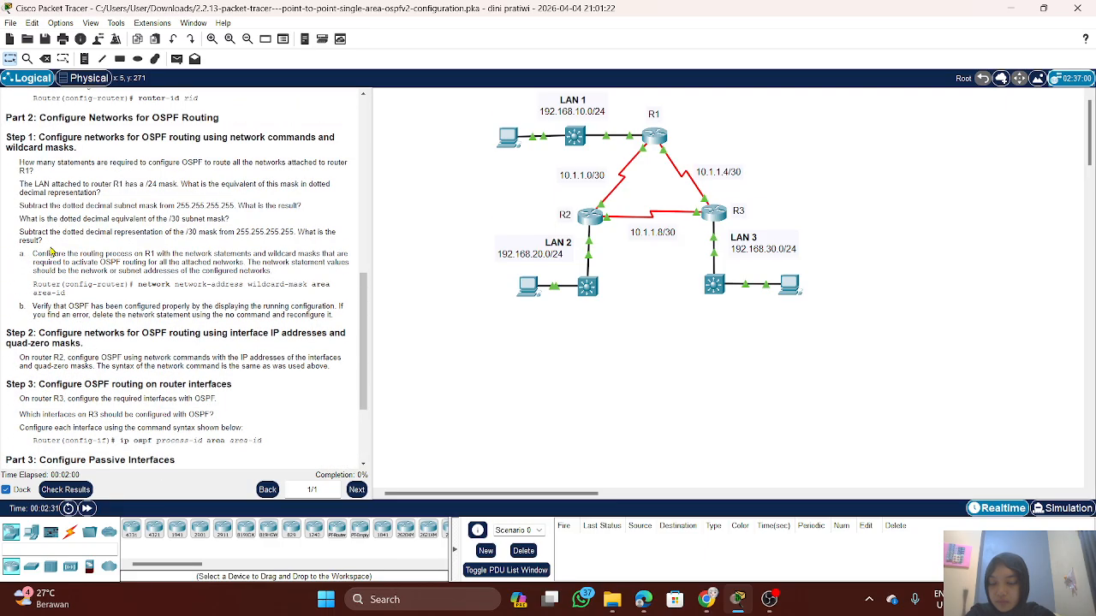
{"action": "scroll", "coordinate": [51, 251], "scroll_direction": "up", "scroll_amount": 13}
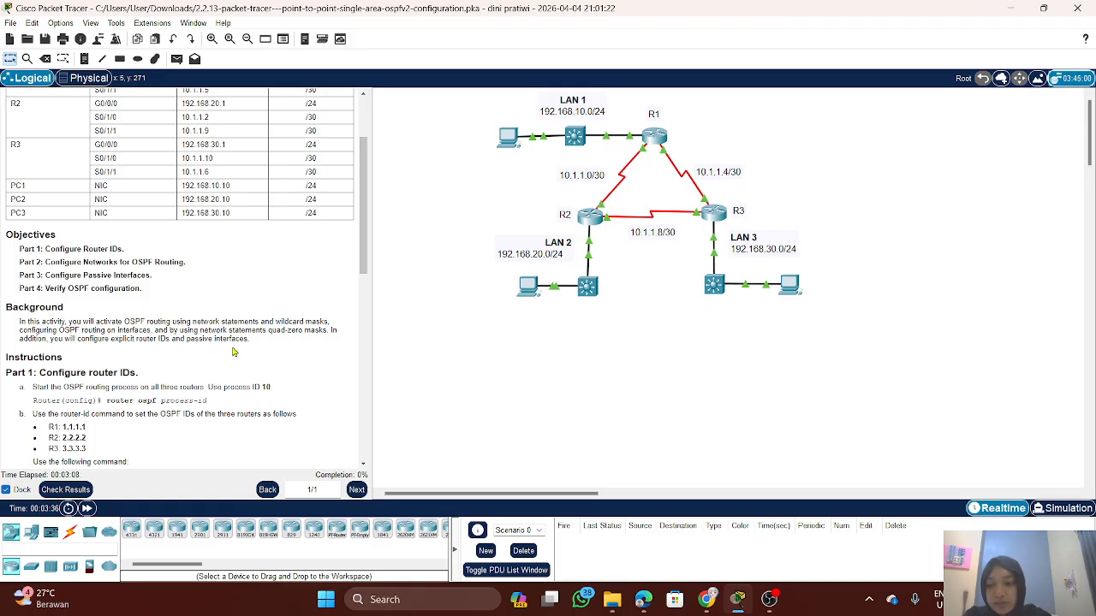
{"action": "scroll", "coordinate": [252, 354], "scroll_direction": "down", "scroll_amount": 4}
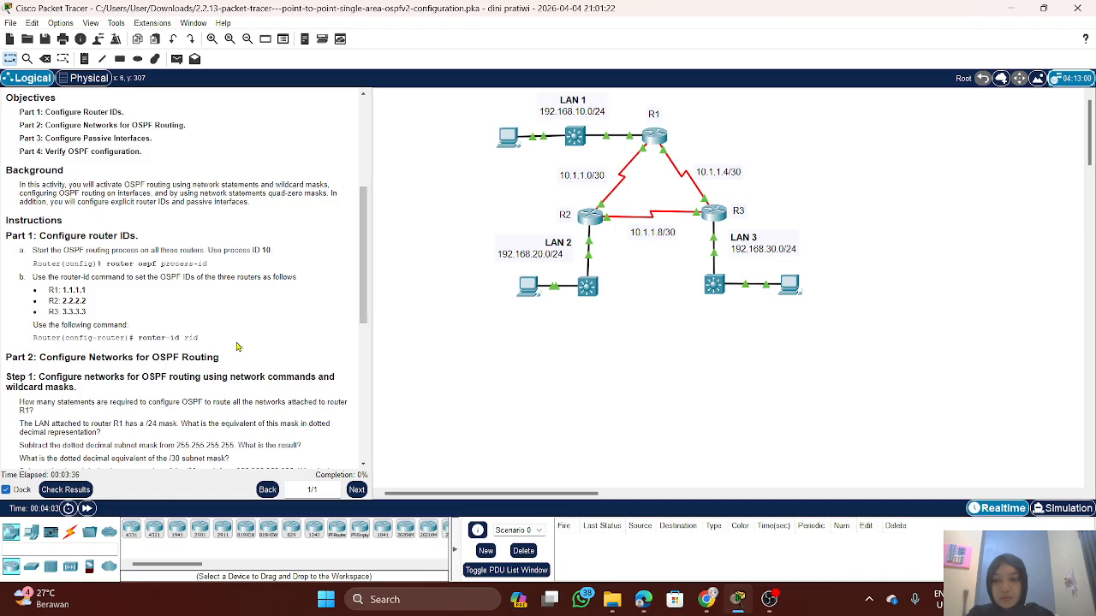
Step: Open router R1's command line, enter global configuration mode and start the OSPF routing process with ID 10
{"action": "left_click", "coordinate": [653, 135]}
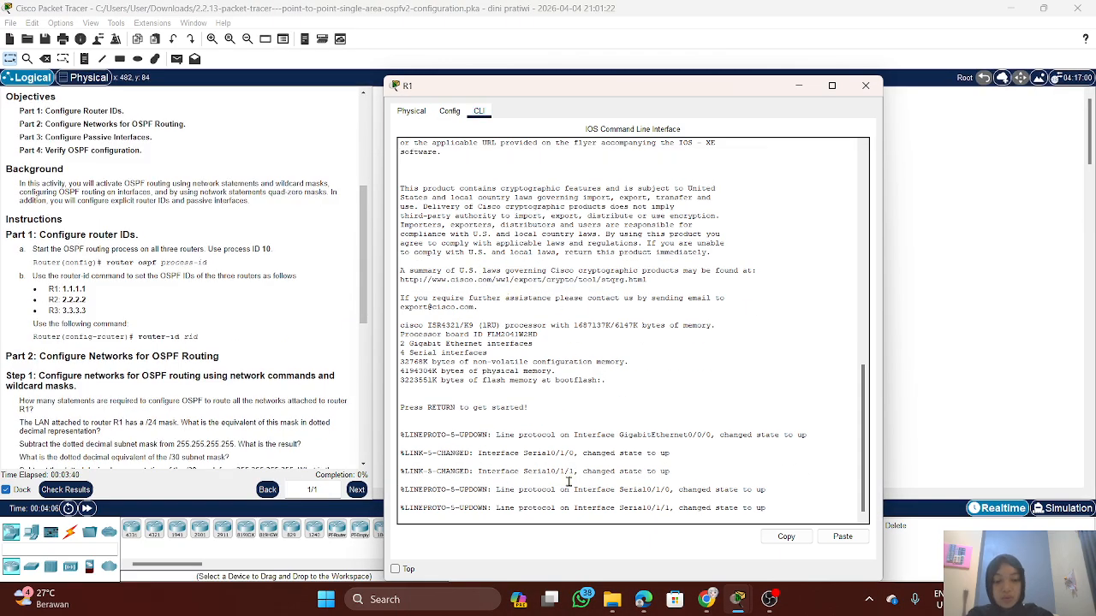
{"action": "key", "text": "Return"}
{"action": "type", "text": "en"}
{"action": "key", "text": "Return"}
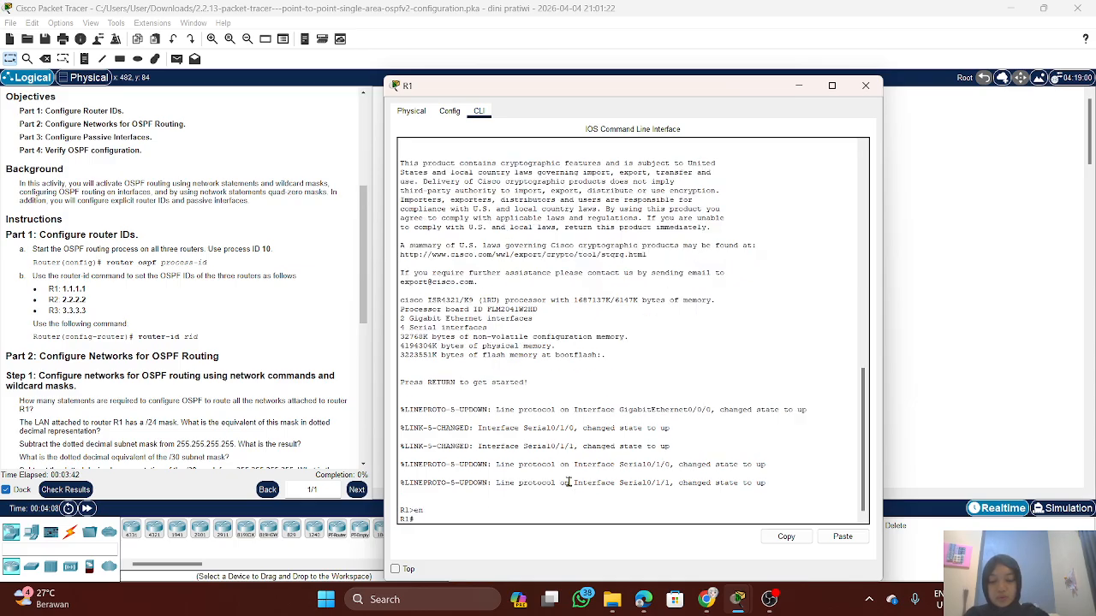
{"action": "type", "text": "conf t"}
{"action": "key", "text": "Return"}
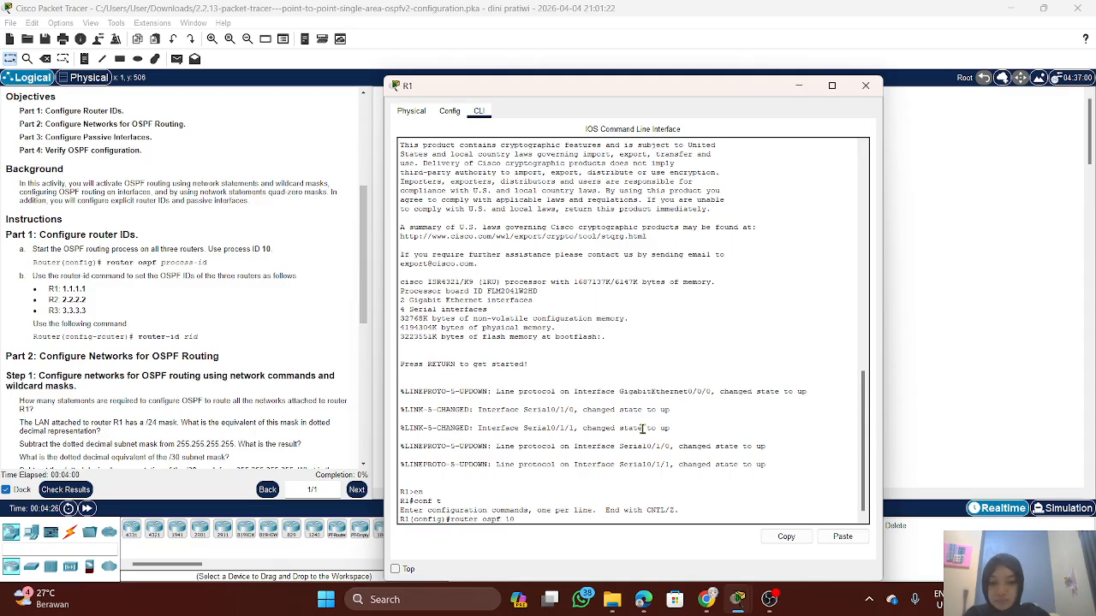
{"action": "key", "text": "Return"}
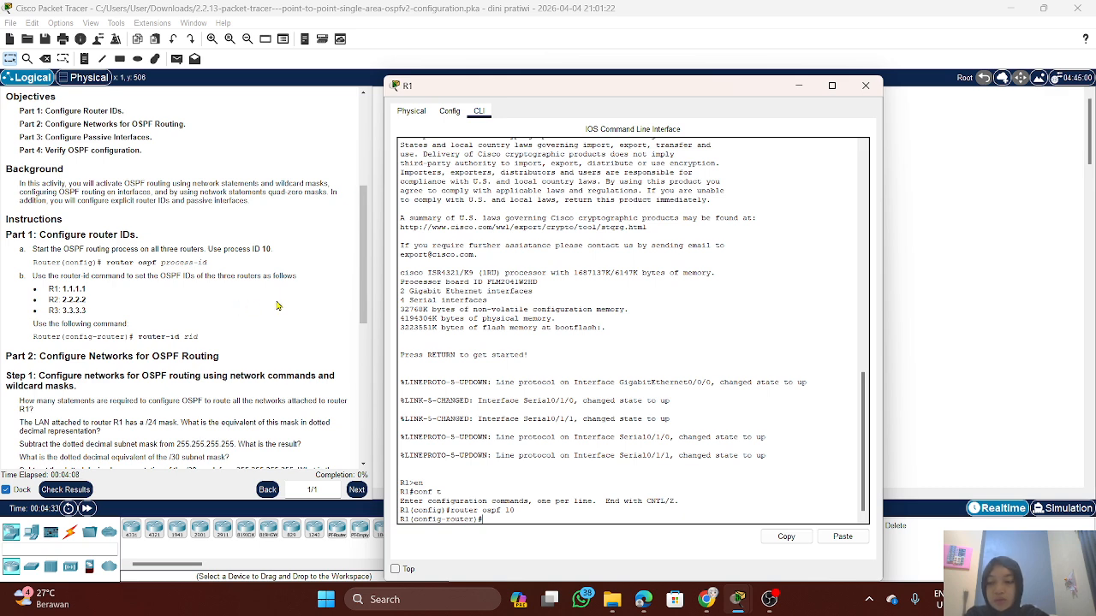
Step: Set R1's OSPF router ID to 1.1.1.1 and clear its console window off the topology
{"action": "scroll", "coordinate": [206, 302], "scroll_direction": "down", "scroll_amount": 1}
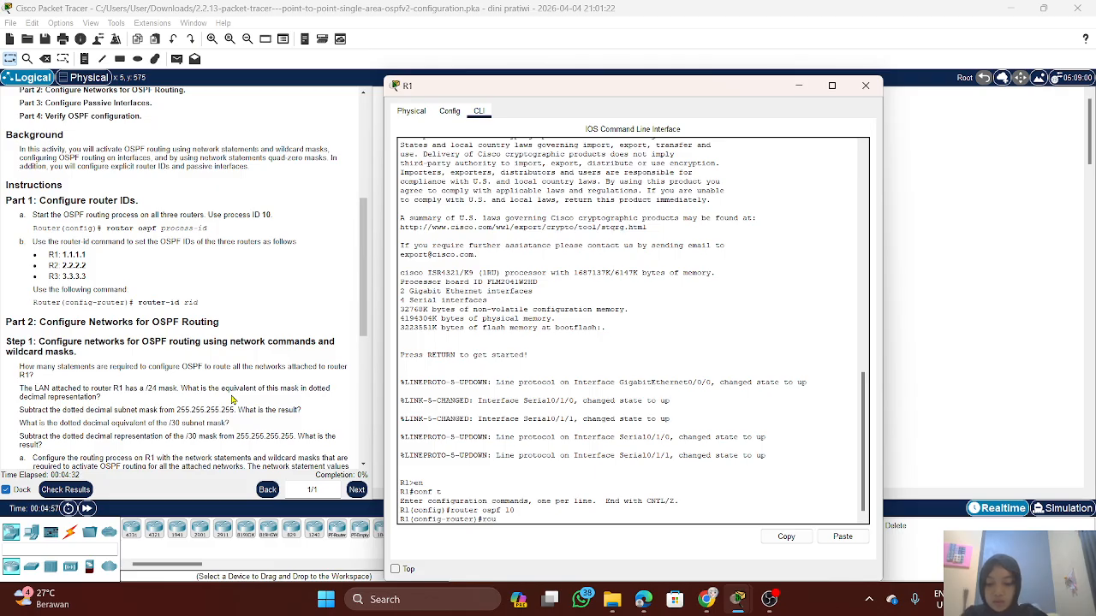
{"action": "type", "text": "ter-"}
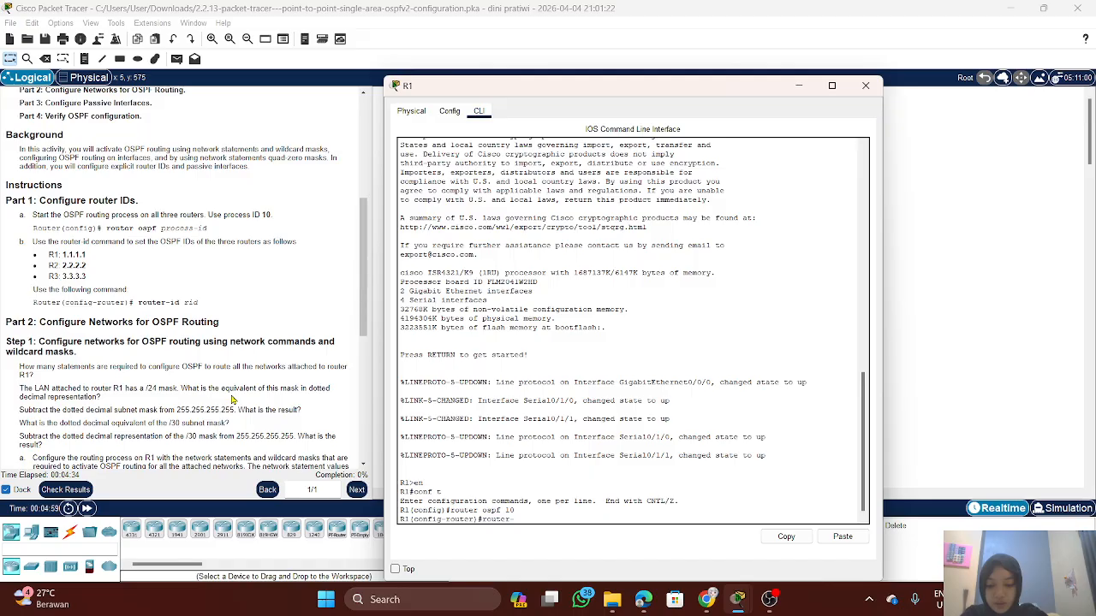
{"action": "type", "text": "id 1.1.1.1"}
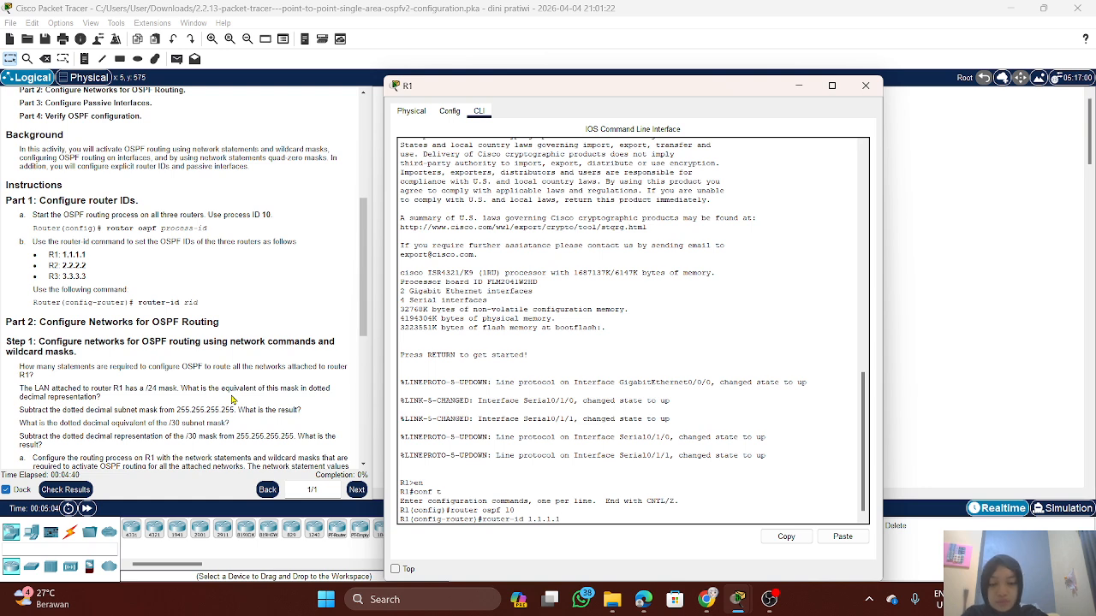
{"action": "key", "text": "Return"}
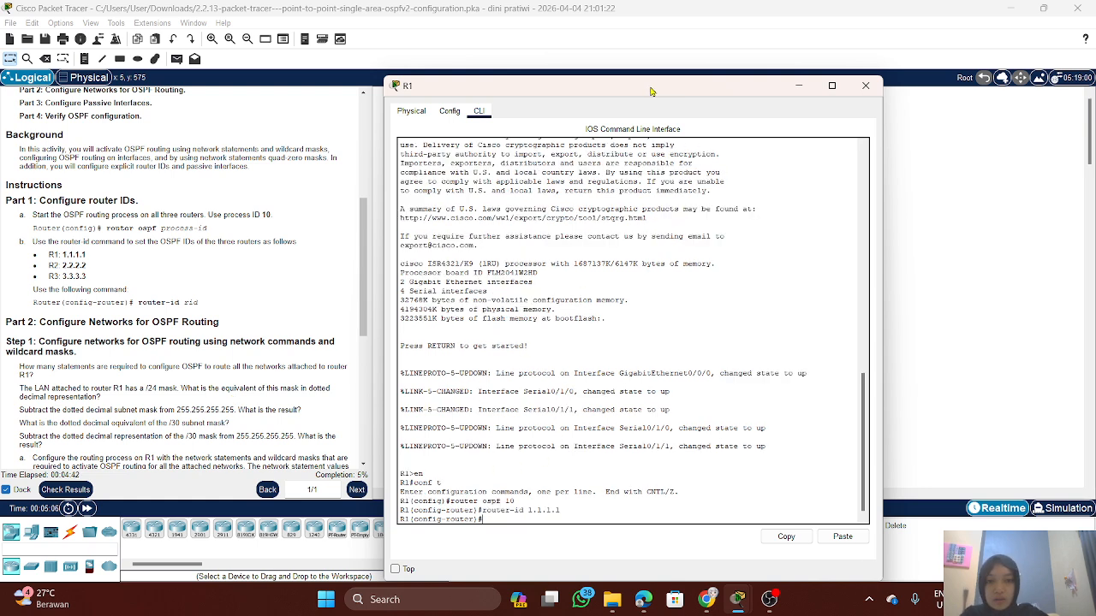
{"action": "left_click_drag", "start_coordinate": [651, 91], "coordinate": [889, 83]}
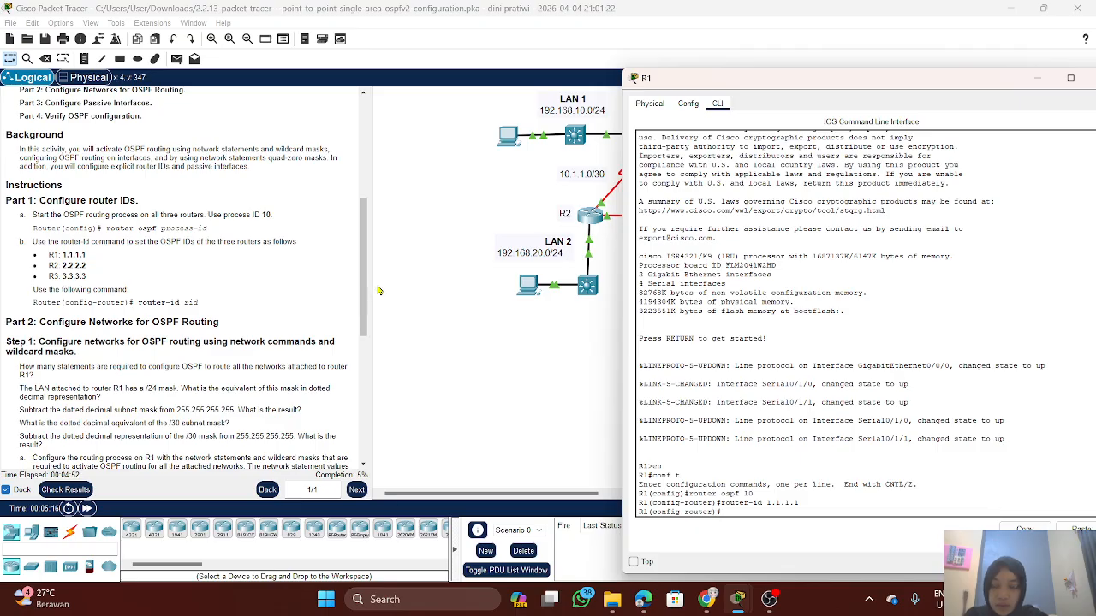
{"action": "left_click_drag", "start_coordinate": [854, 84], "coordinate": [664, 141]}
{"action": "left_click", "coordinate": [661, 137]}
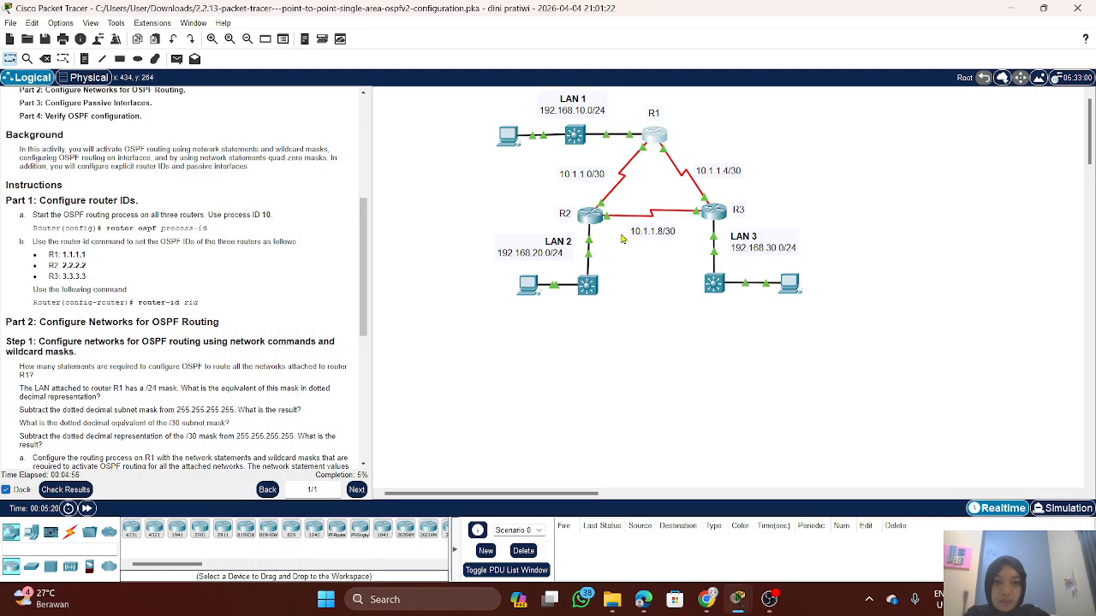
Step: Open router R2's command line, enter global configuration mode and start the OSPF routing process with ID 10
{"action": "left_click", "coordinate": [591, 219]}
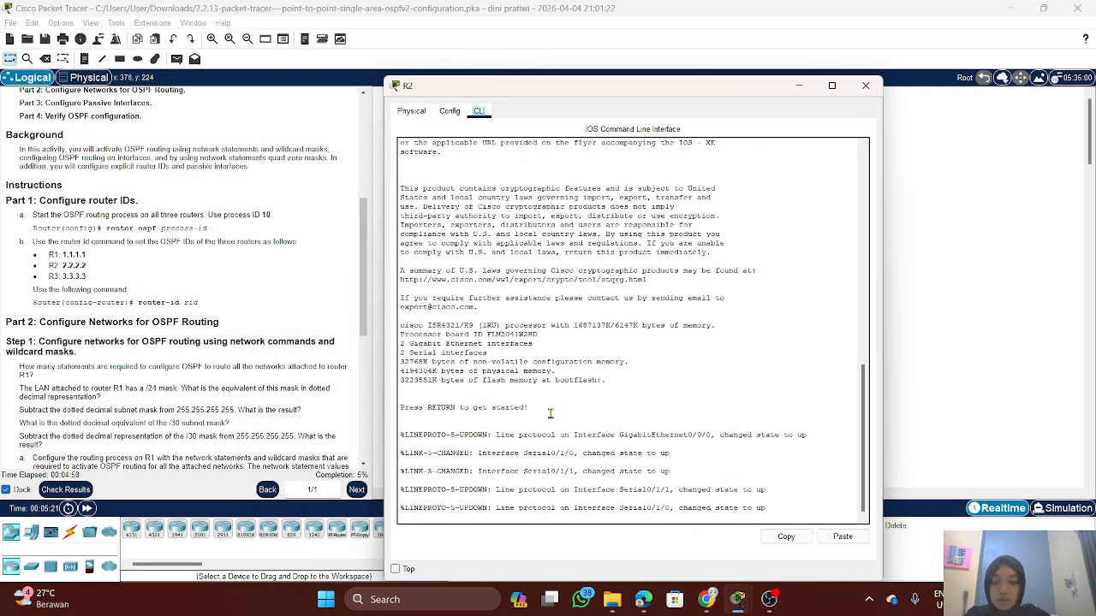
{"action": "key", "text": "Return"}
{"action": "type", "text": "en"}
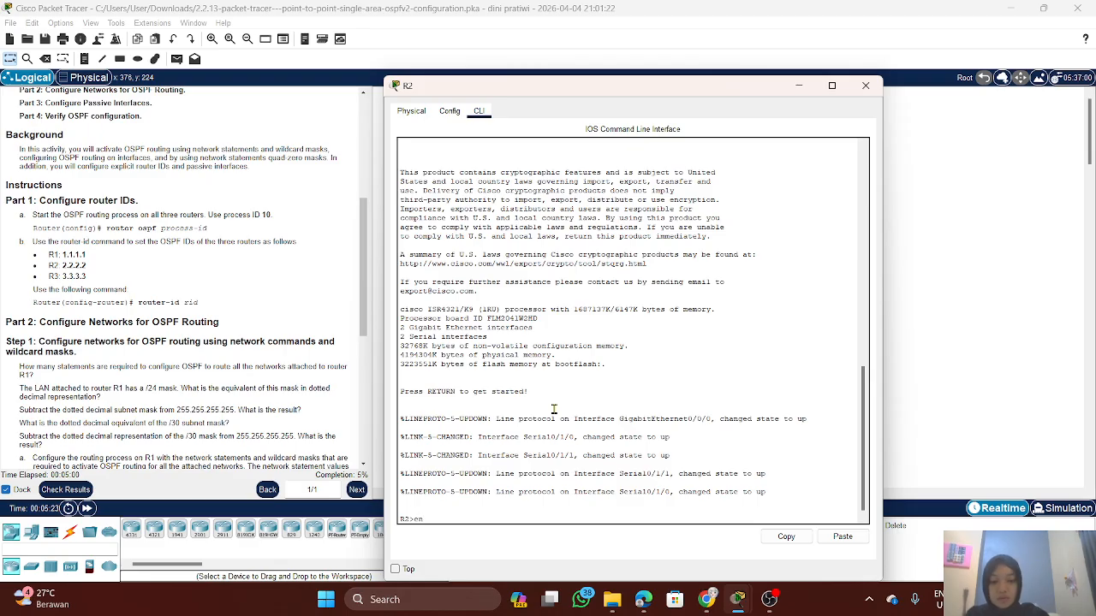
{"action": "key", "text": "Return"}
{"action": "type", "text": "conf"}
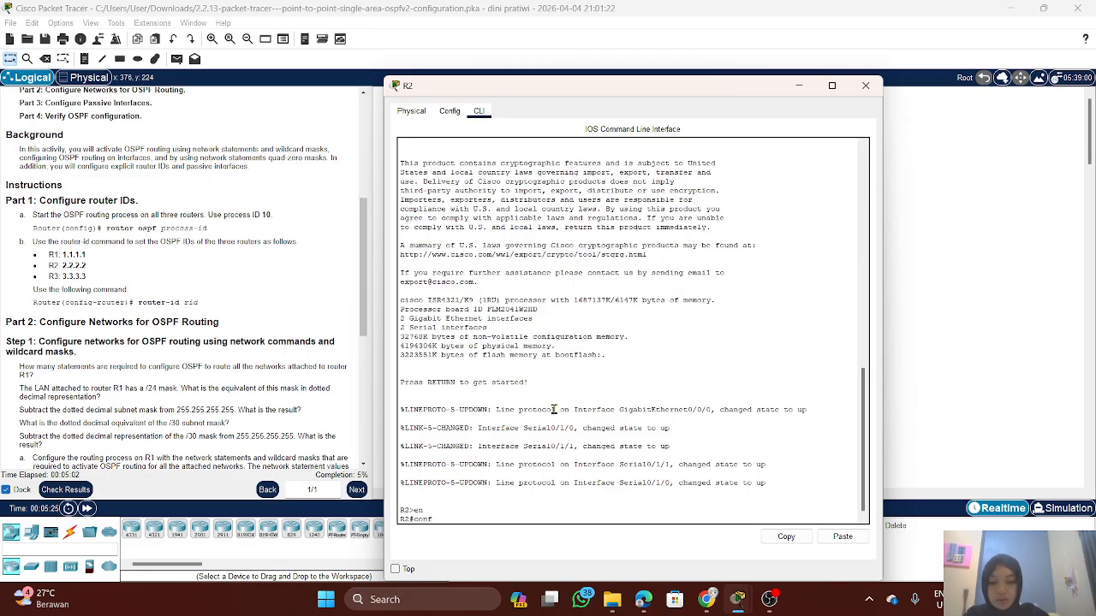
{"action": "type", "text": " t"}
{"action": "key", "text": "Return"}
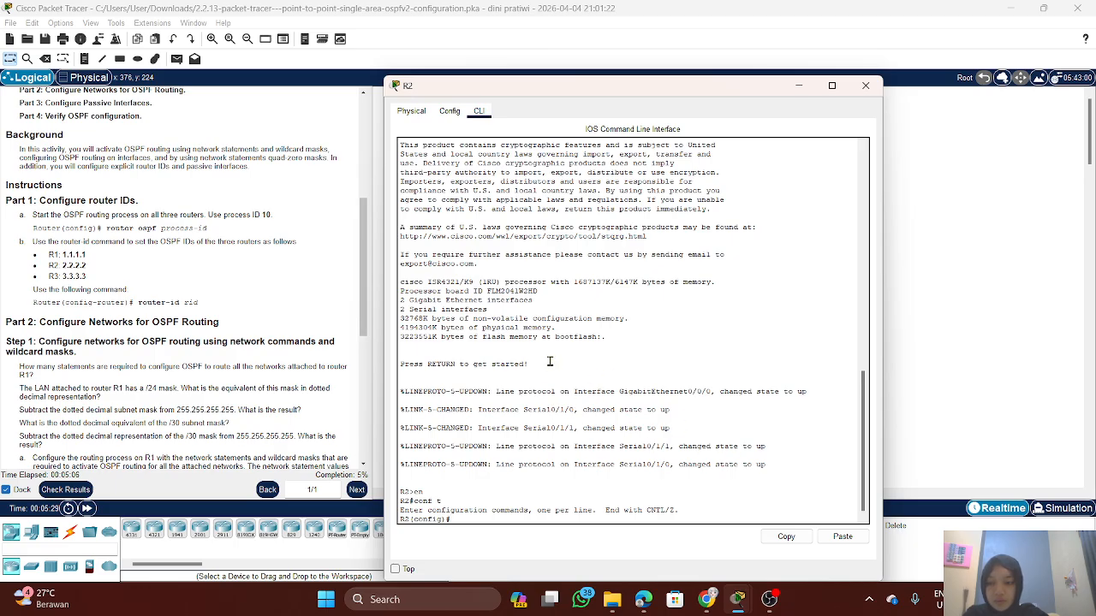
{"action": "type", "text": "router"}
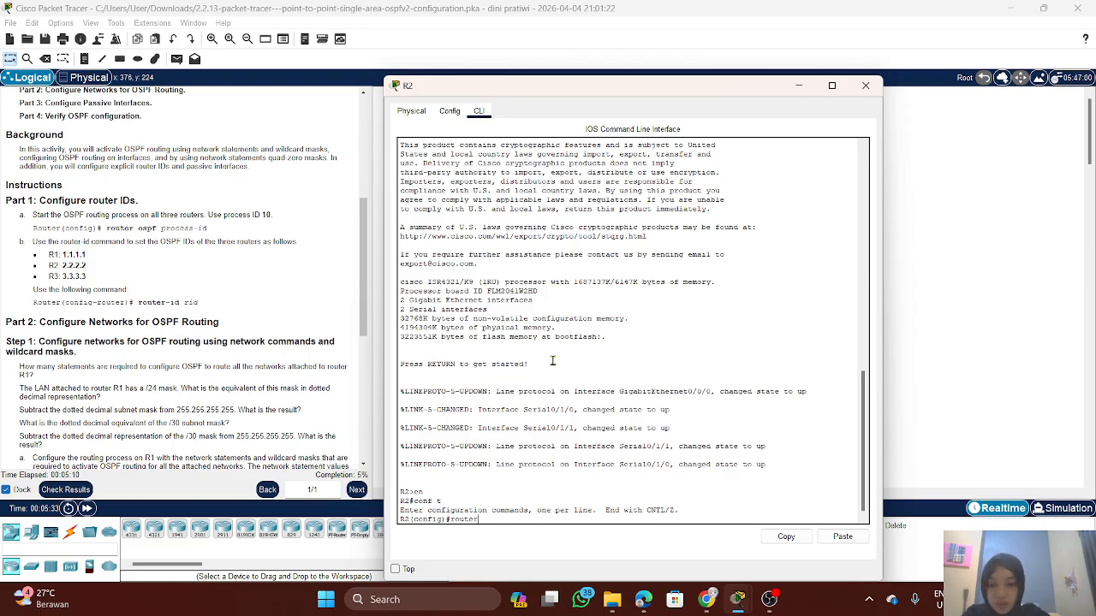
{"action": "type", "text": " osp"}
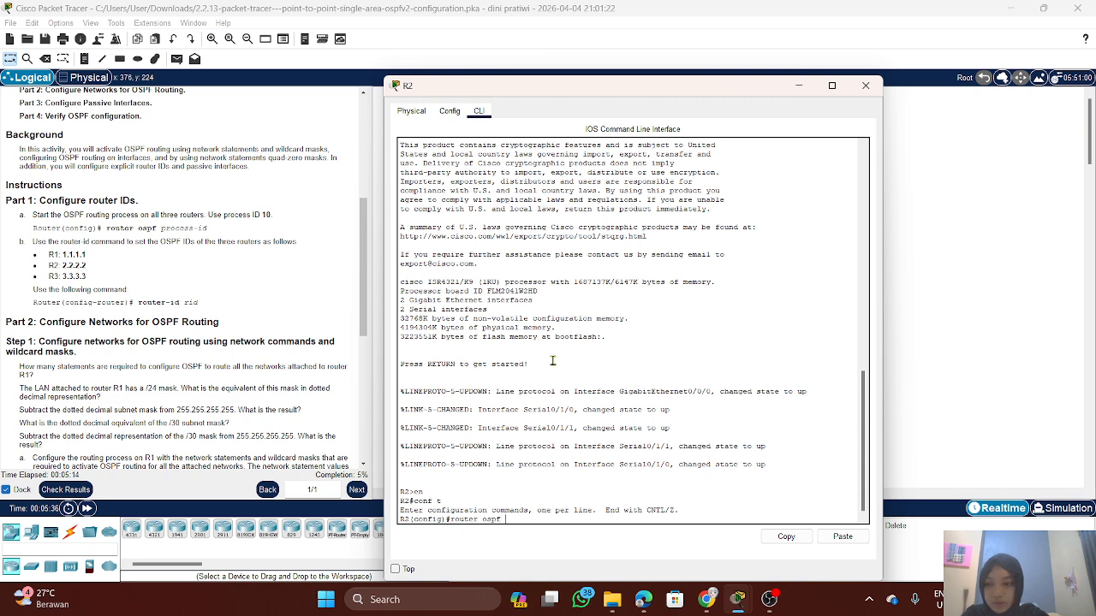
{"action": "type", "text": "f 10"}
{"action": "key", "text": "Return"}
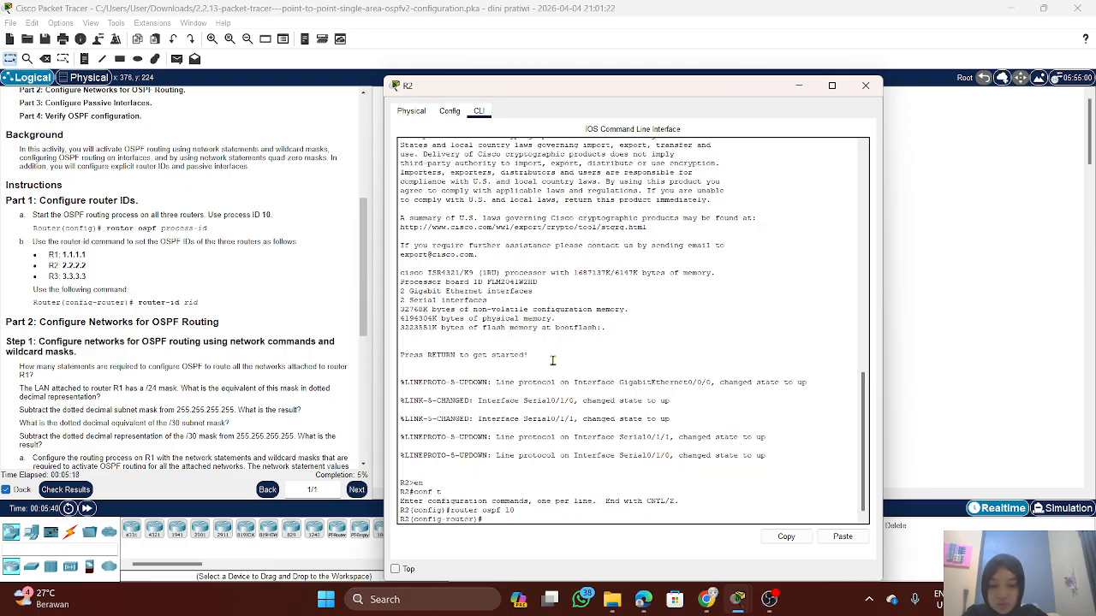
Step: Set R2's OSPF router ID to 2.2.2.2 and minimize its console window
{"action": "type", "text": "router"}
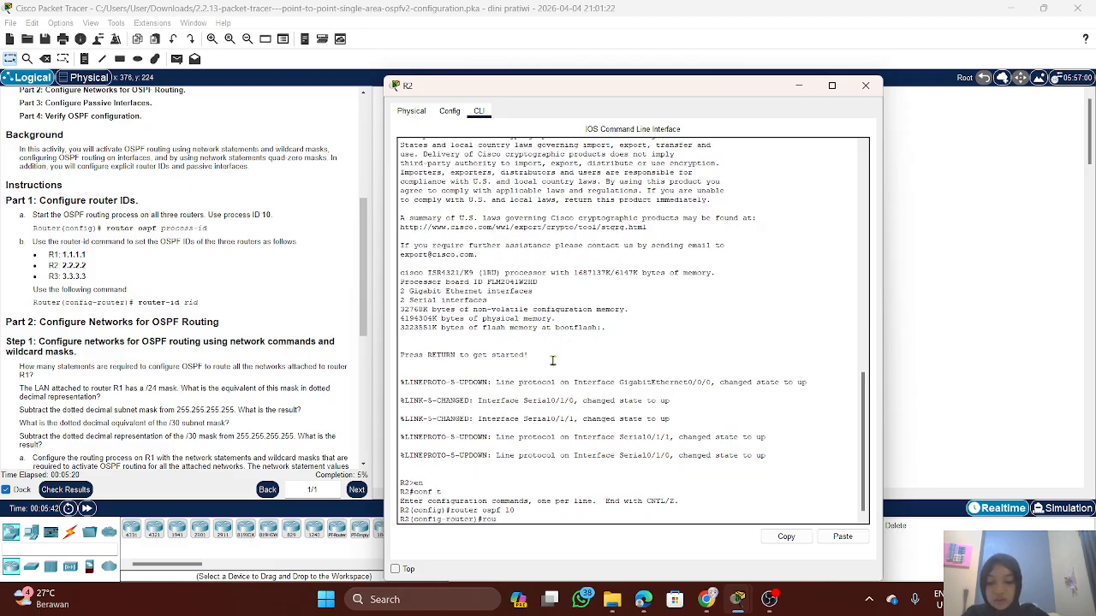
{"action": "type", "text": "-"}
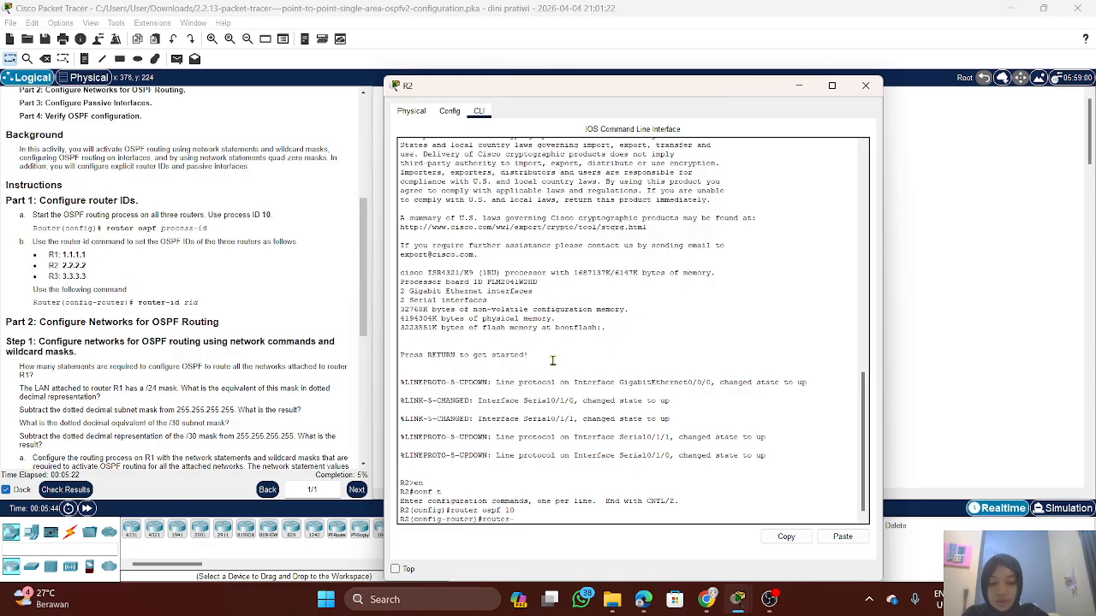
{"action": "type", "text": "id 2.2"}
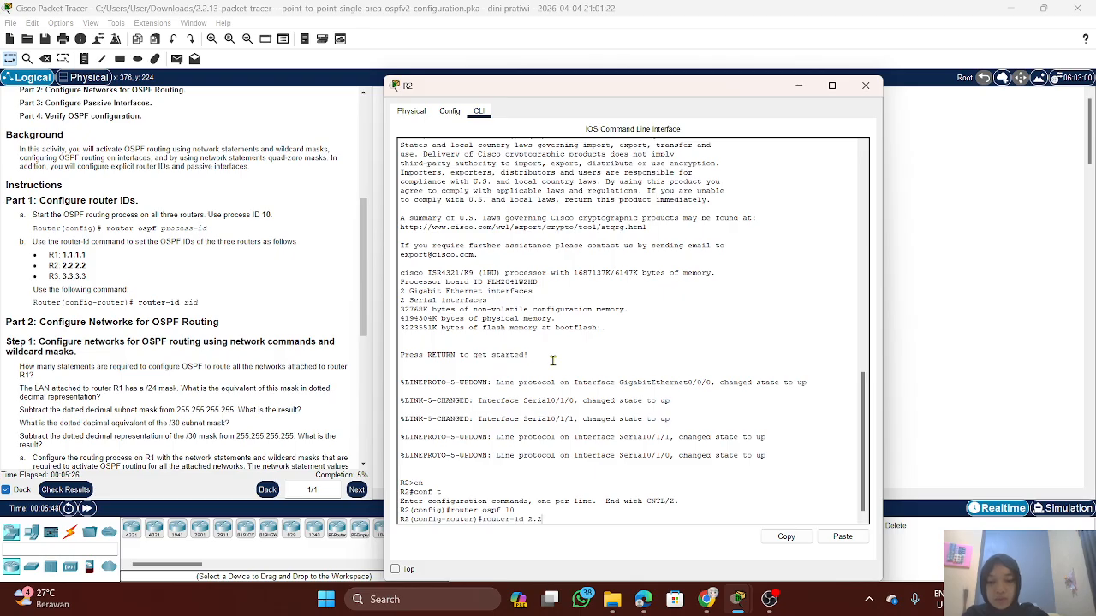
{"action": "type", "text": ".2.2"}
{"action": "key", "text": "Return"}
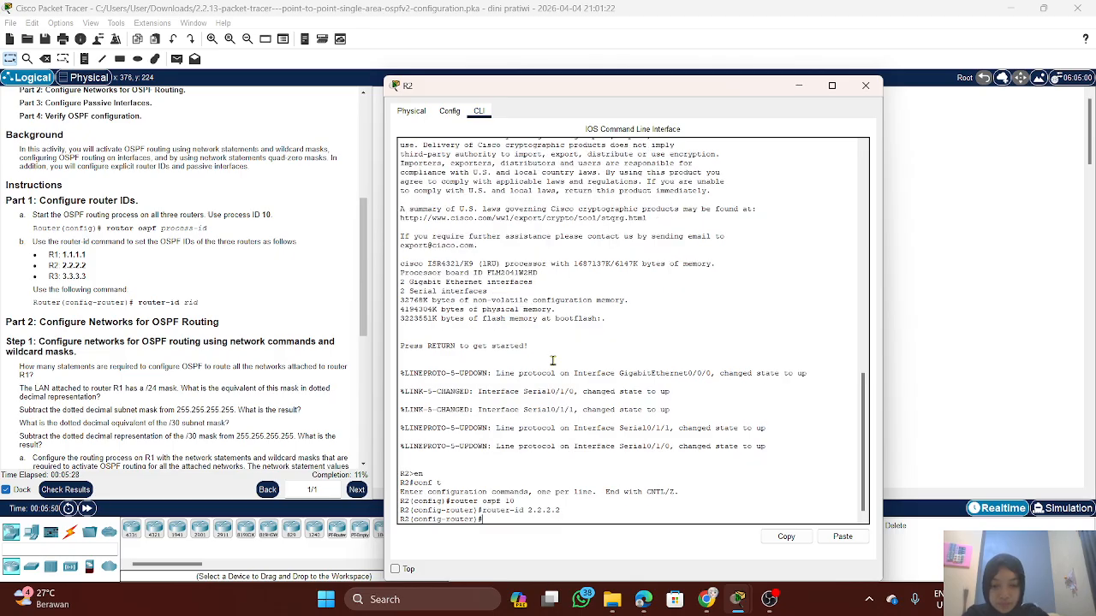
{"action": "left_click", "coordinate": [798, 86]}
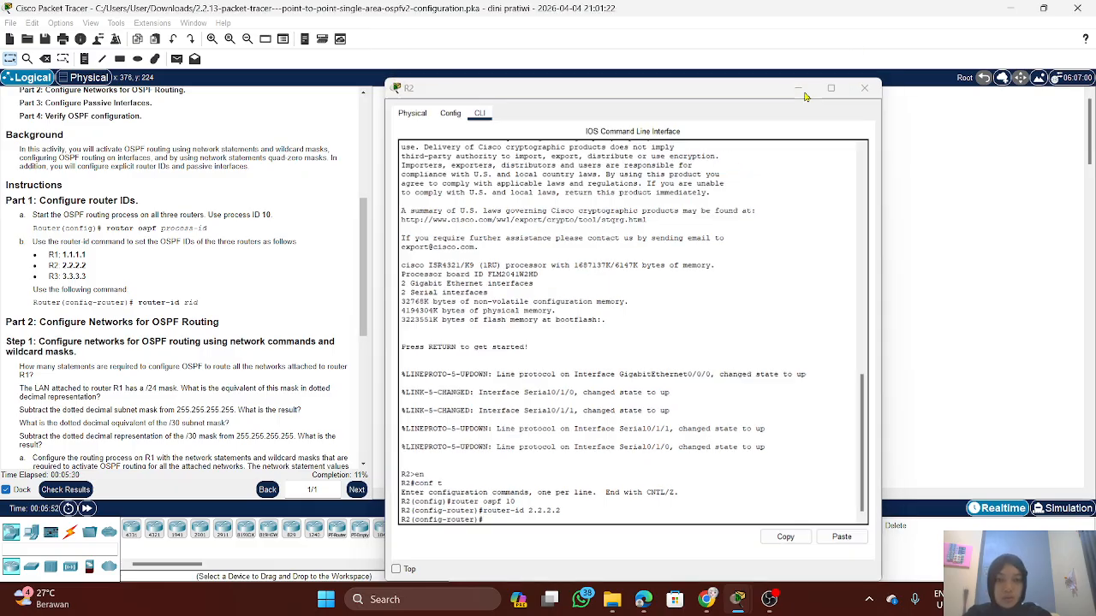
Step: Open router R3's command line, enter global configuration mode and start the OSPF routing process with ID 10
{"action": "left_click", "coordinate": [713, 211]}
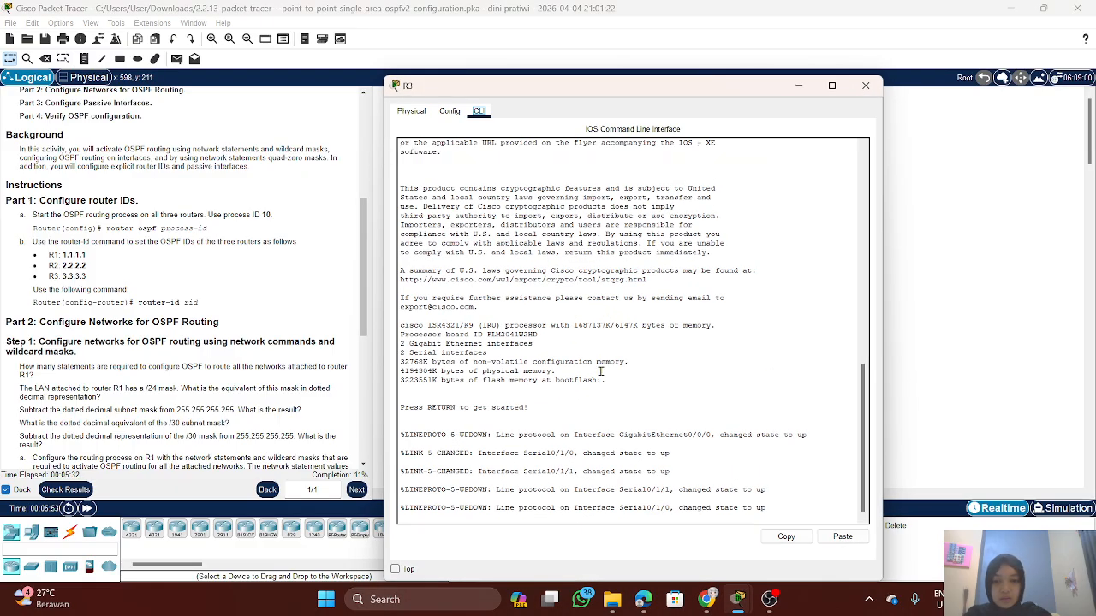
{"action": "key", "text": "Return"}
{"action": "type", "text": "en"}
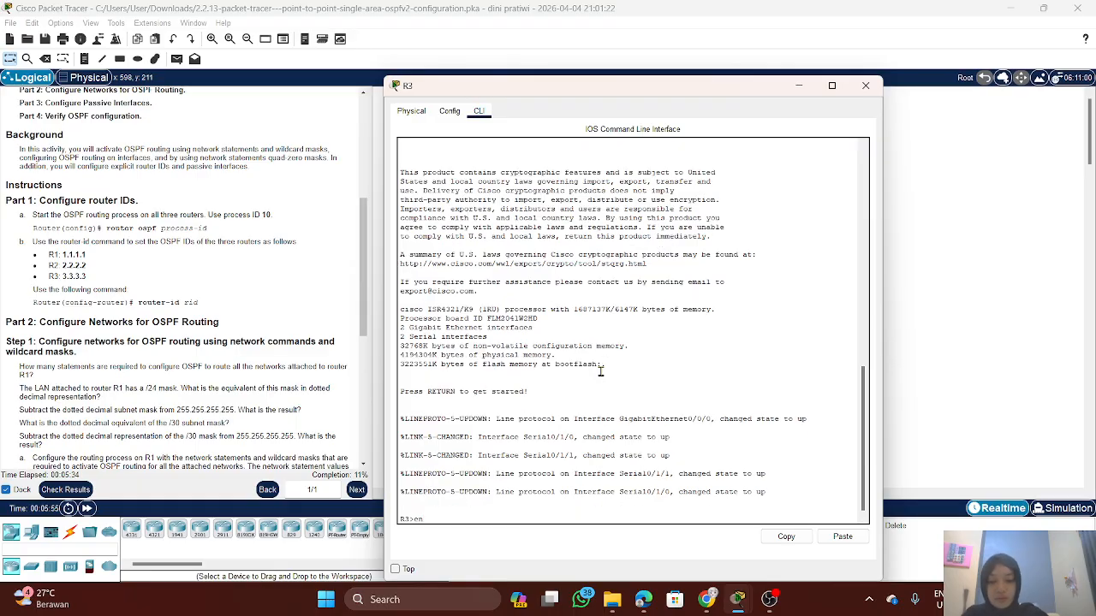
{"action": "key", "text": "Return"}
{"action": "type", "text": "co"}
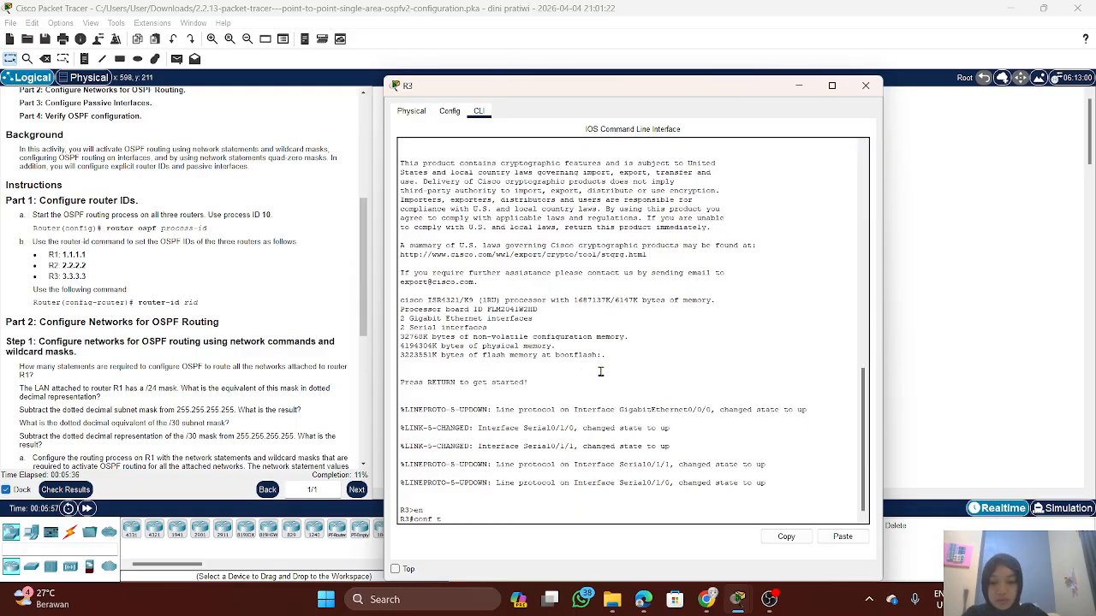
{"action": "type", "text": "nf t"}
{"action": "key", "text": "Return"}
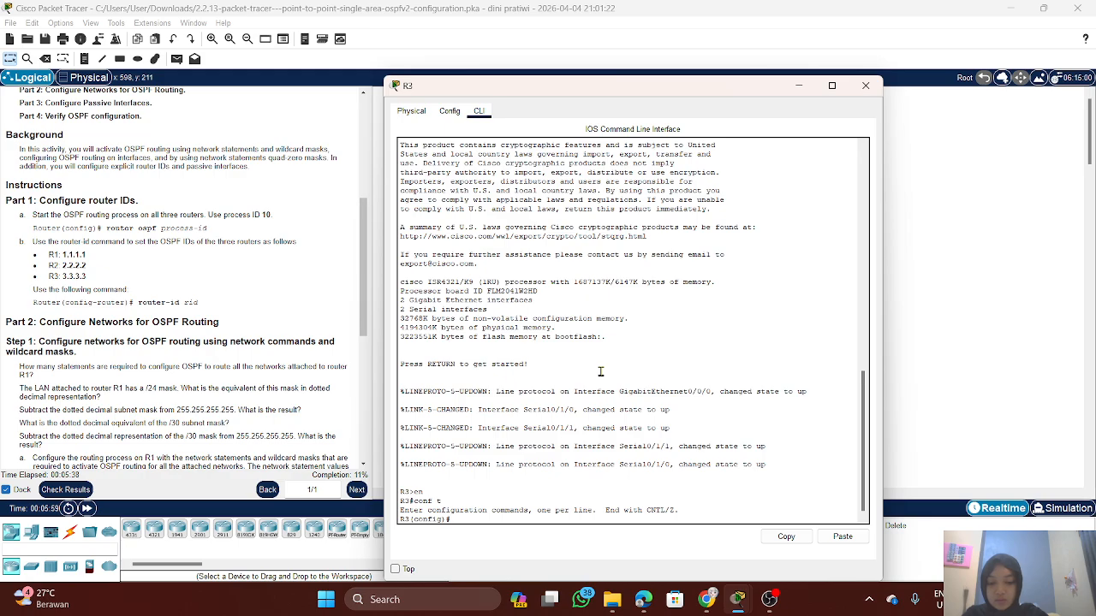
{"action": "type", "text": "router o"}
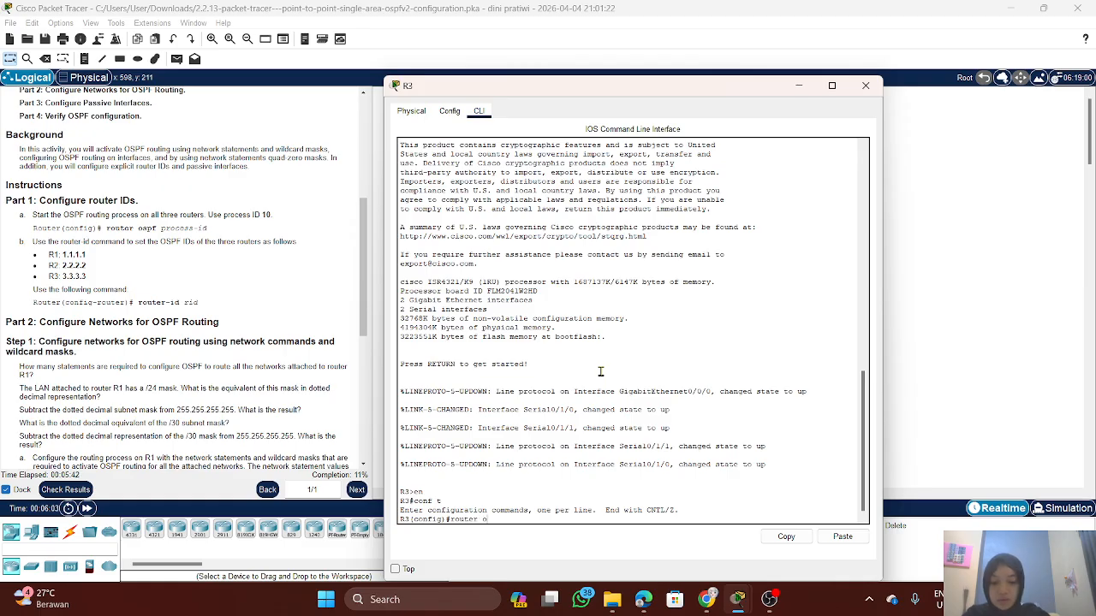
{"action": "type", "text": "spf 10"}
{"action": "key", "text": "Return"}
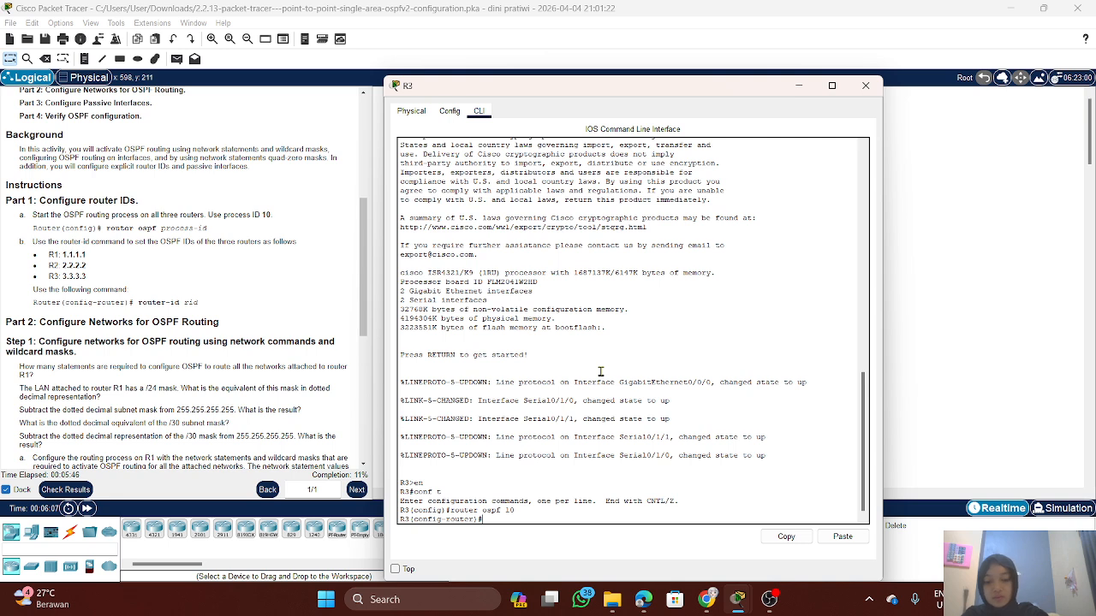
Step: Set R3's OSPF router ID to 3.3.3.3 and minimize its console window
{"action": "type", "text": "router-id"}
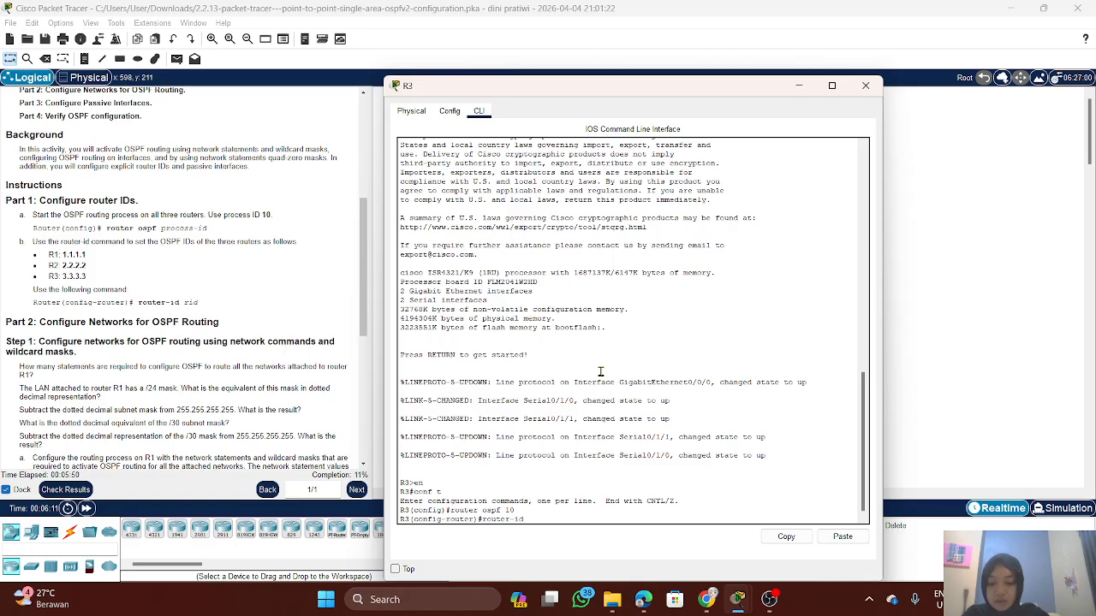
{"action": "type", "text": " 33"}
{"action": "key", "text": "BackSpace"}
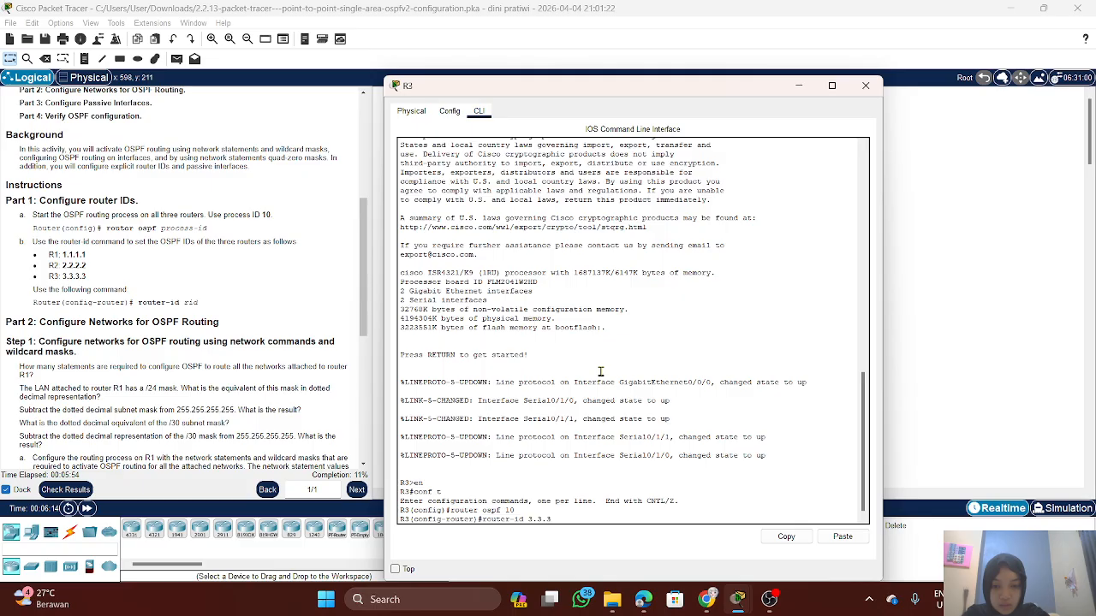
{"action": "type", "text": ".3.3.3"}
{"action": "key", "text": "Return"}
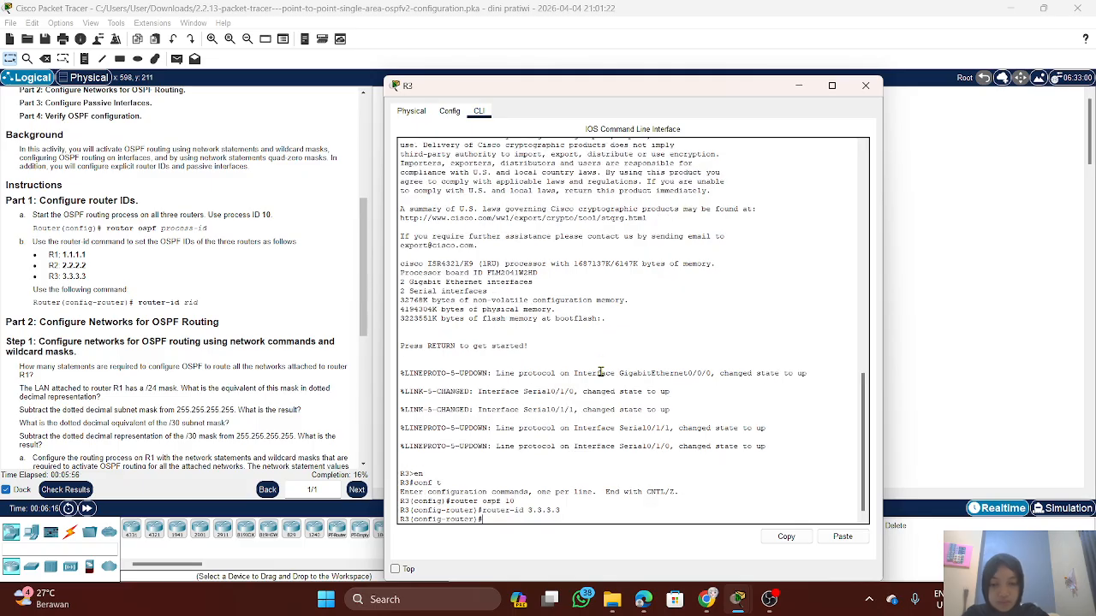
{"action": "left_click", "coordinate": [798, 89]}
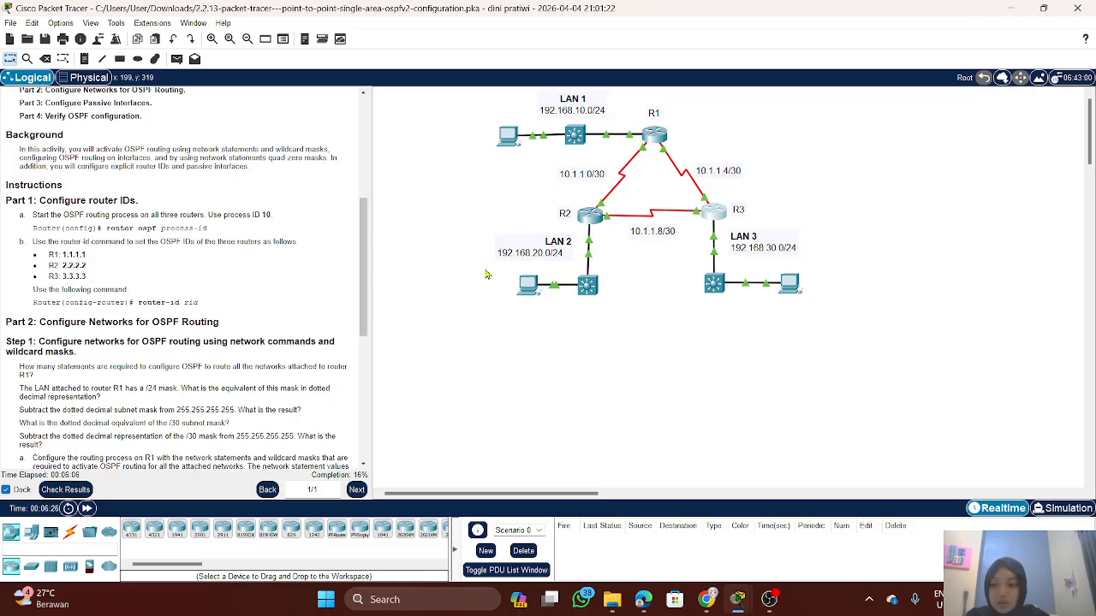
Step: Review the Part 2 instructions on network commands with wildcard masks and reopen R1's command line
{"action": "scroll", "coordinate": [192, 320], "scroll_direction": "down", "scroll_amount": 1}
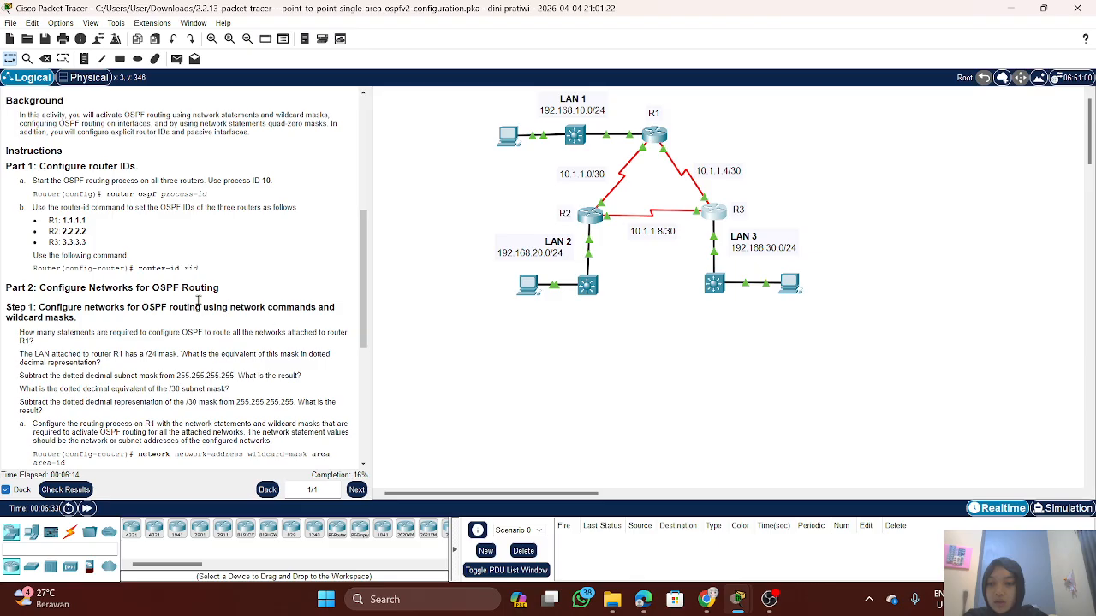
{"action": "scroll", "coordinate": [262, 305], "scroll_direction": "down", "scroll_amount": 1}
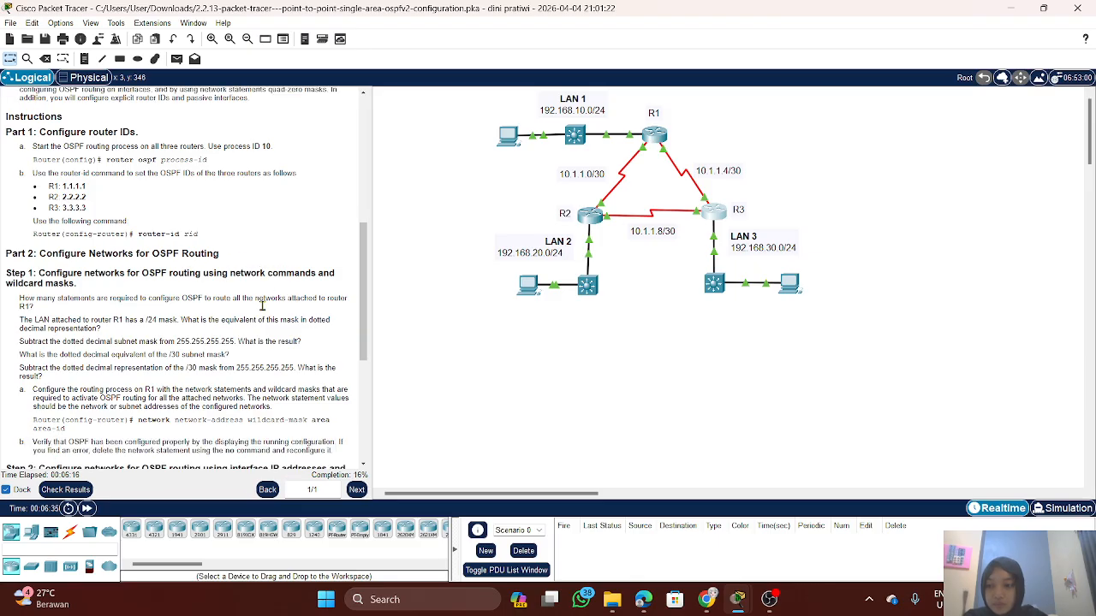
{"action": "scroll", "coordinate": [262, 306], "scroll_direction": "down", "scroll_amount": 1}
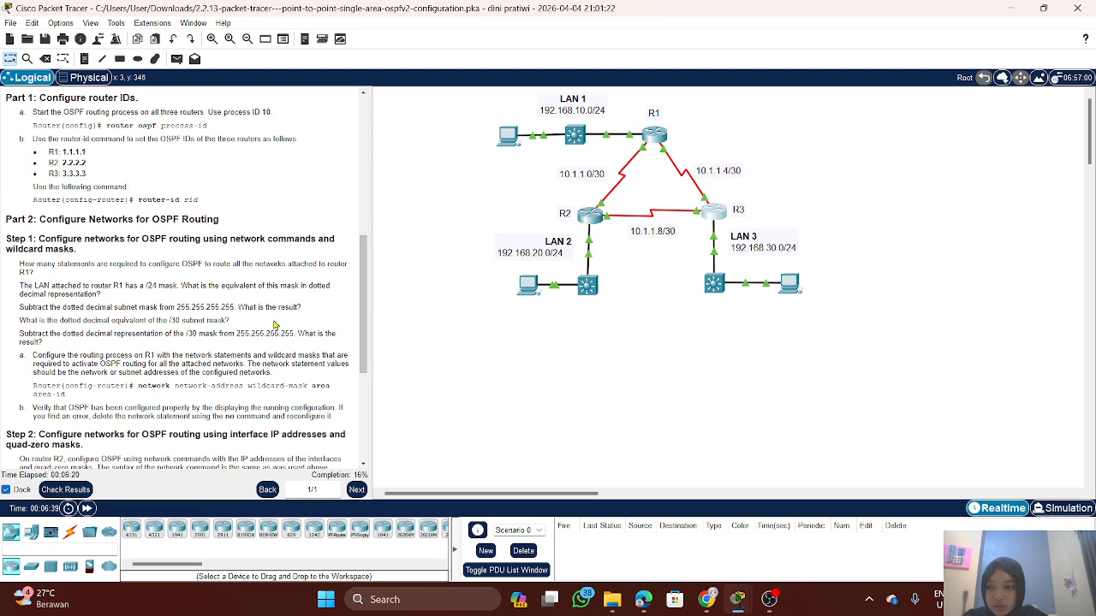
{"action": "scroll", "coordinate": [275, 325], "scroll_direction": "down", "scroll_amount": 1}
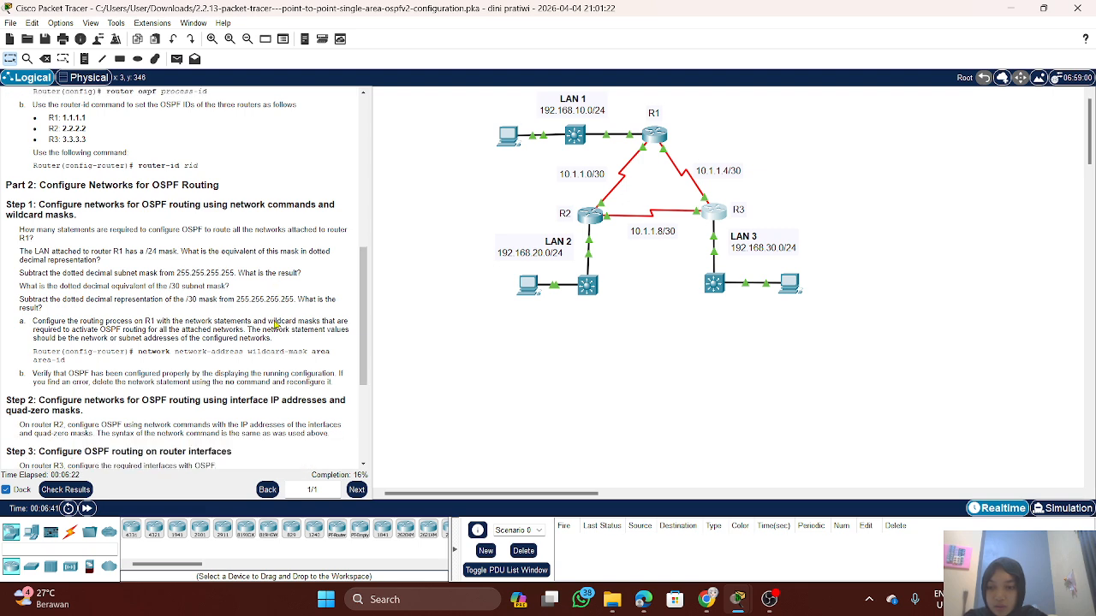
{"action": "scroll", "coordinate": [275, 324], "scroll_direction": "down", "scroll_amount": 1}
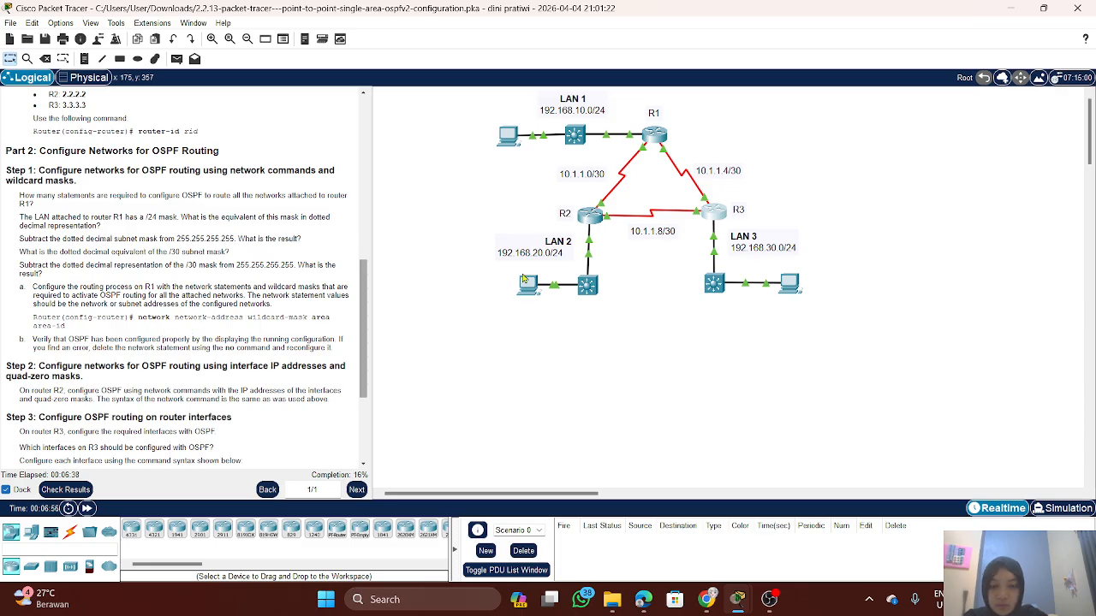
{"action": "left_click", "coordinate": [660, 138]}
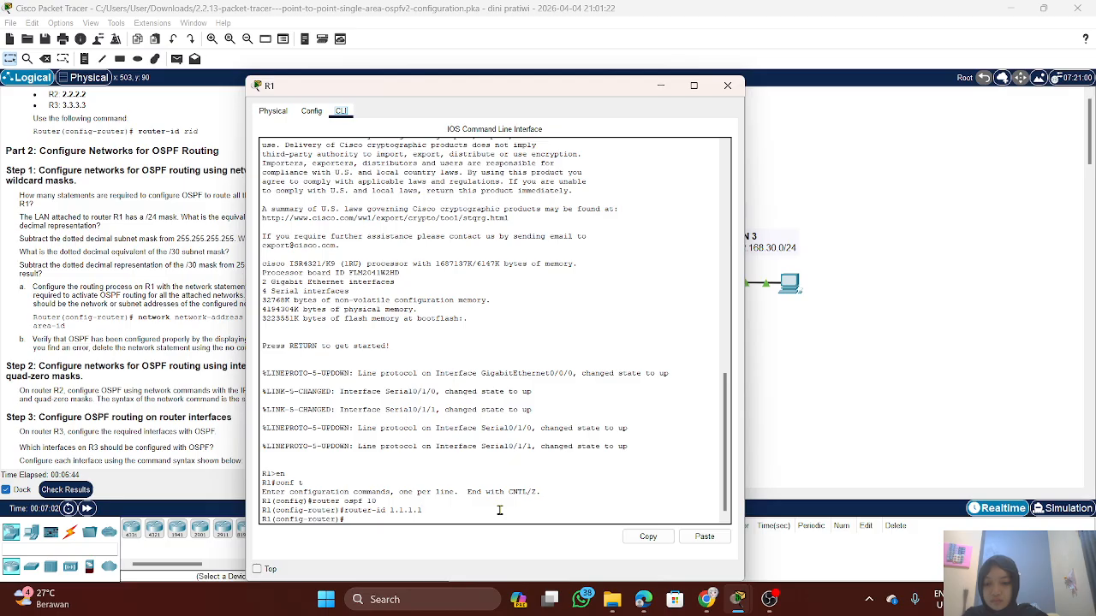
Step: Try to enter the literal template "network network-address wildcard-mask area area-id" in R1's OSPF configuration, moving the console off the instructions
{"action": "type", "text": "ne"}
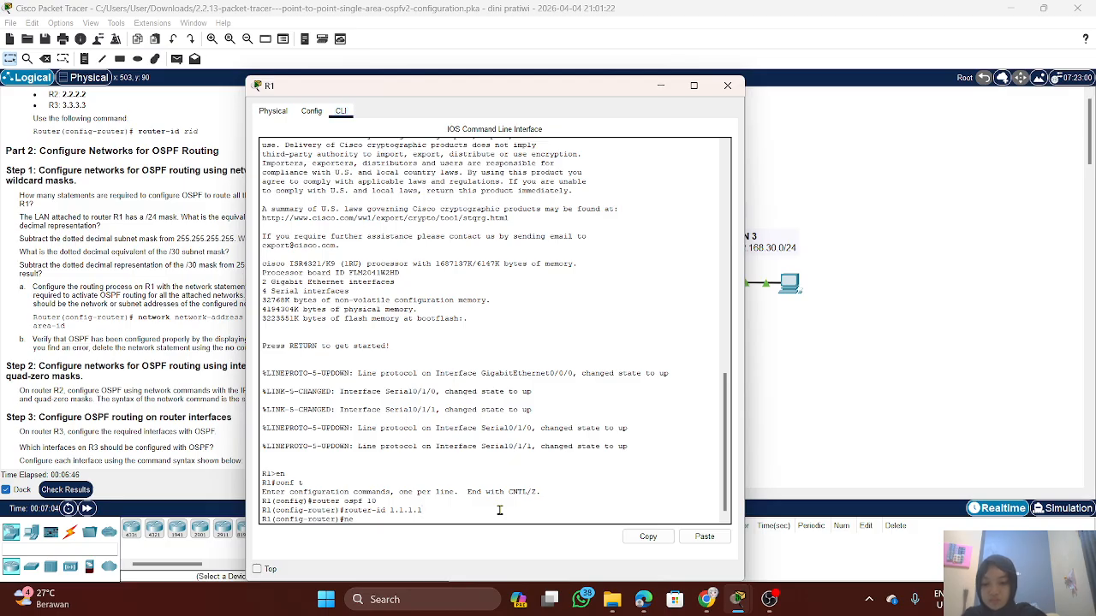
{"action": "type", "text": "twork"}
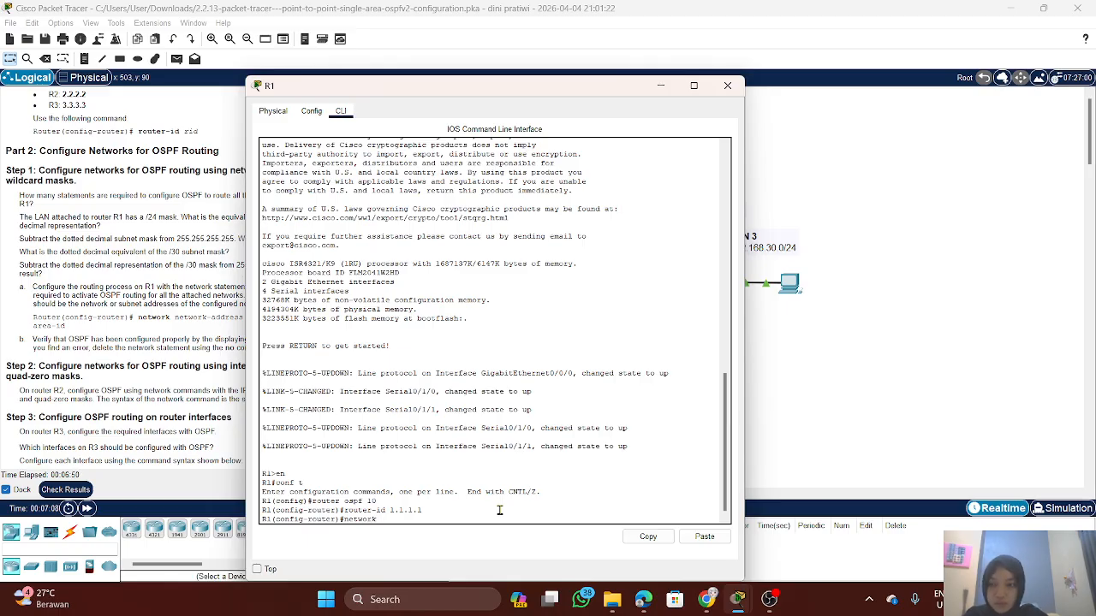
{"action": "type", "text": " net"}
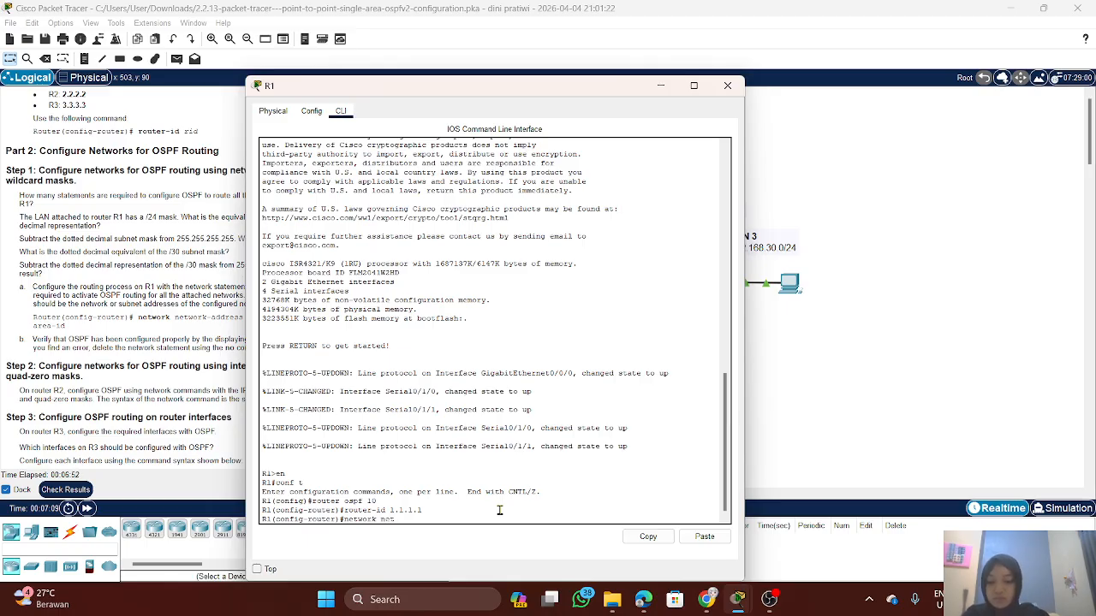
{"action": "type", "text": "work"}
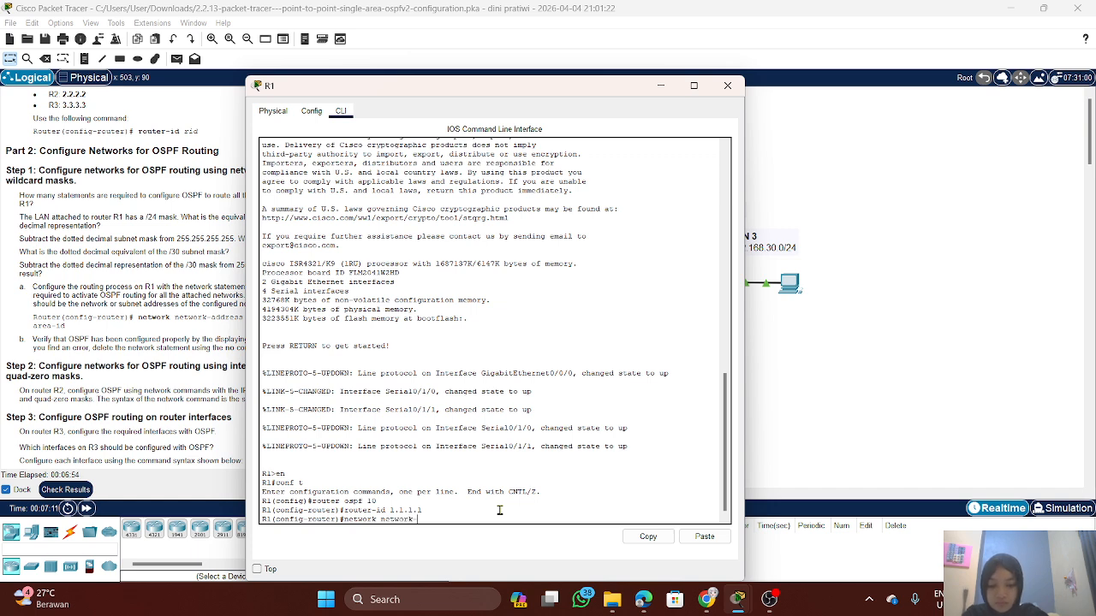
{"action": "type", "text": "-address"}
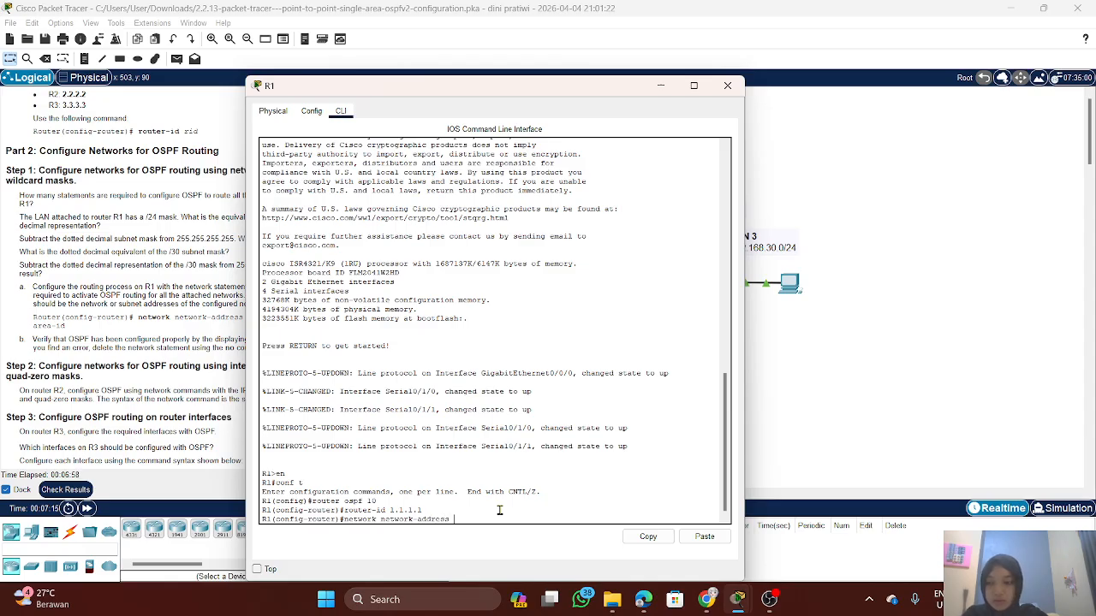
{"action": "type", "text": " wild"}
{"action": "left_click_drag", "start_coordinate": [468, 90], "coordinate": [594, 86]}
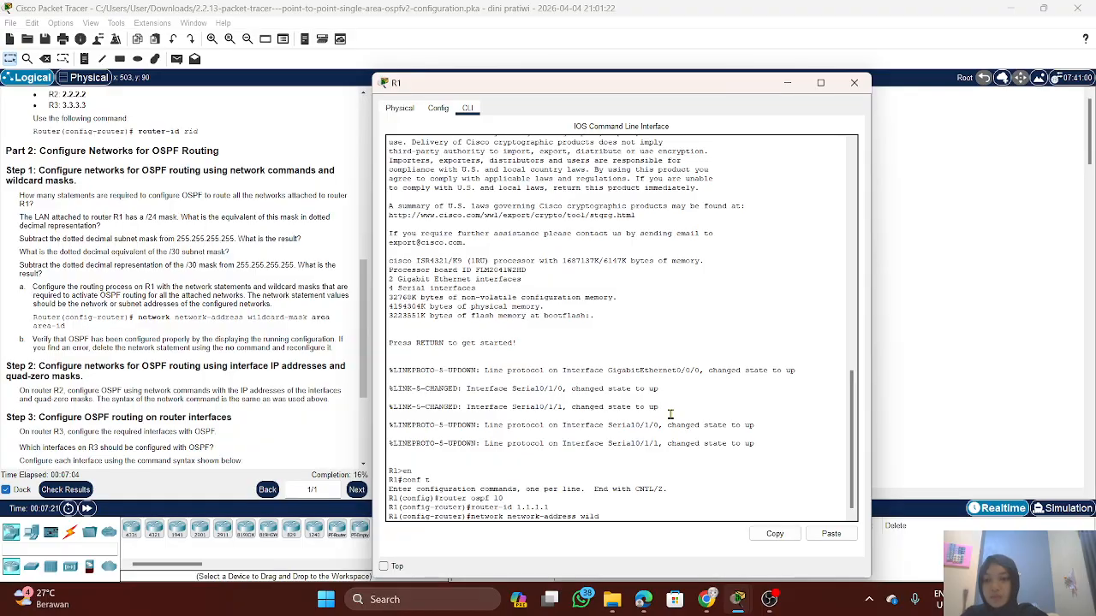
{"action": "type", "text": "c"}
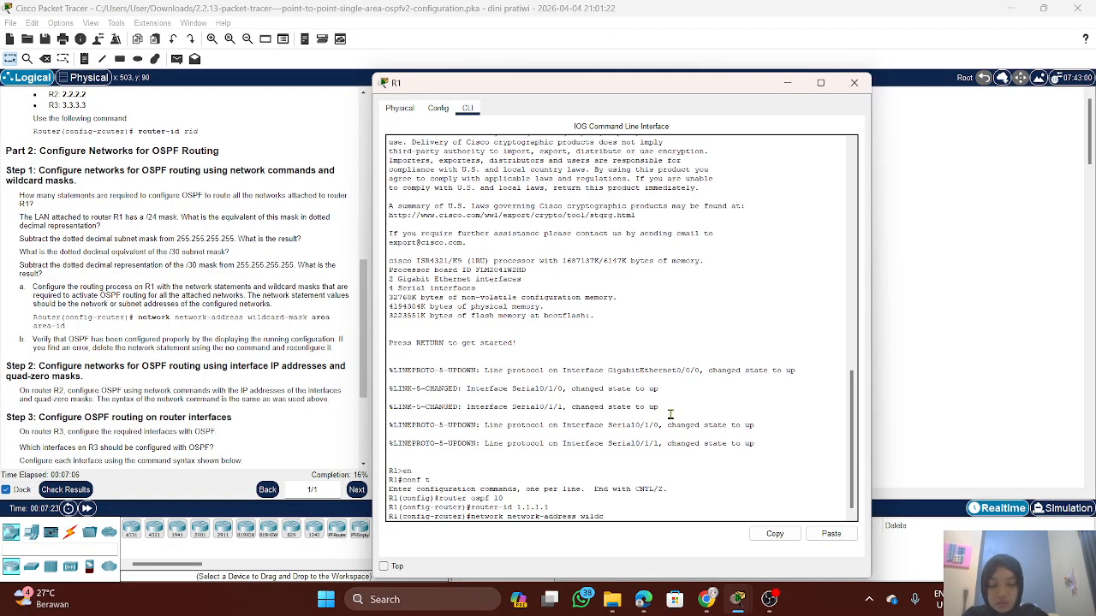
{"action": "type", "text": "card"}
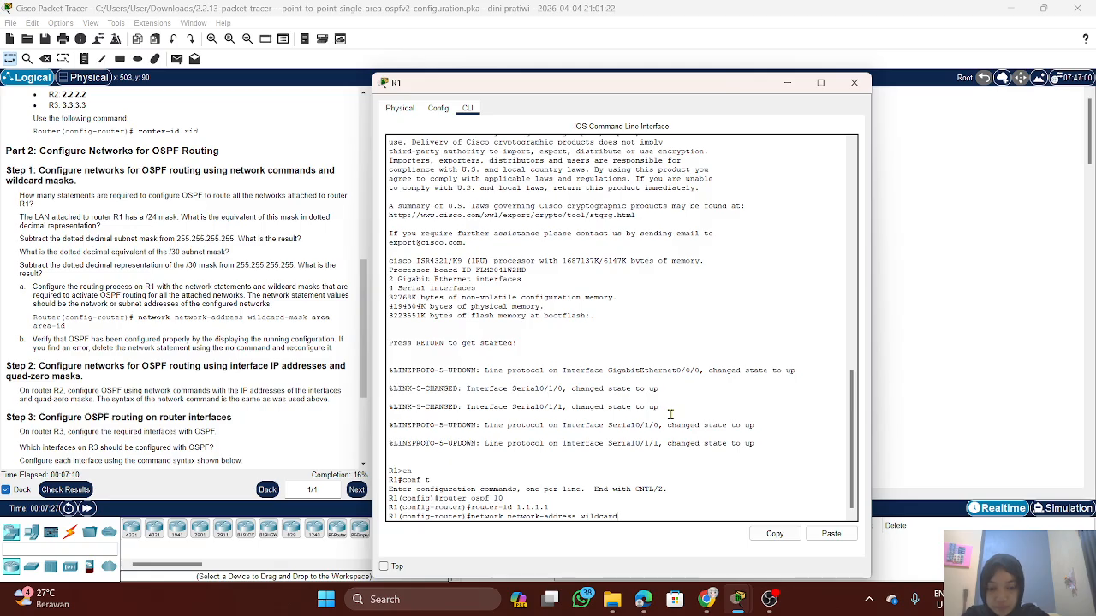
{"action": "type", "text": "-mask area"}
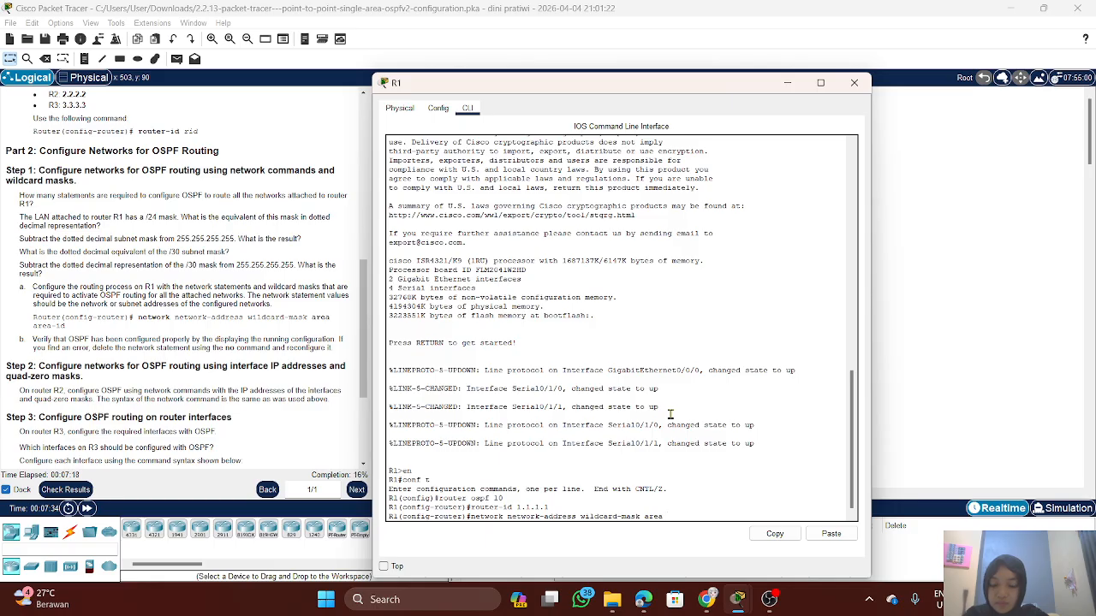
{"action": "type", "text": " area"}
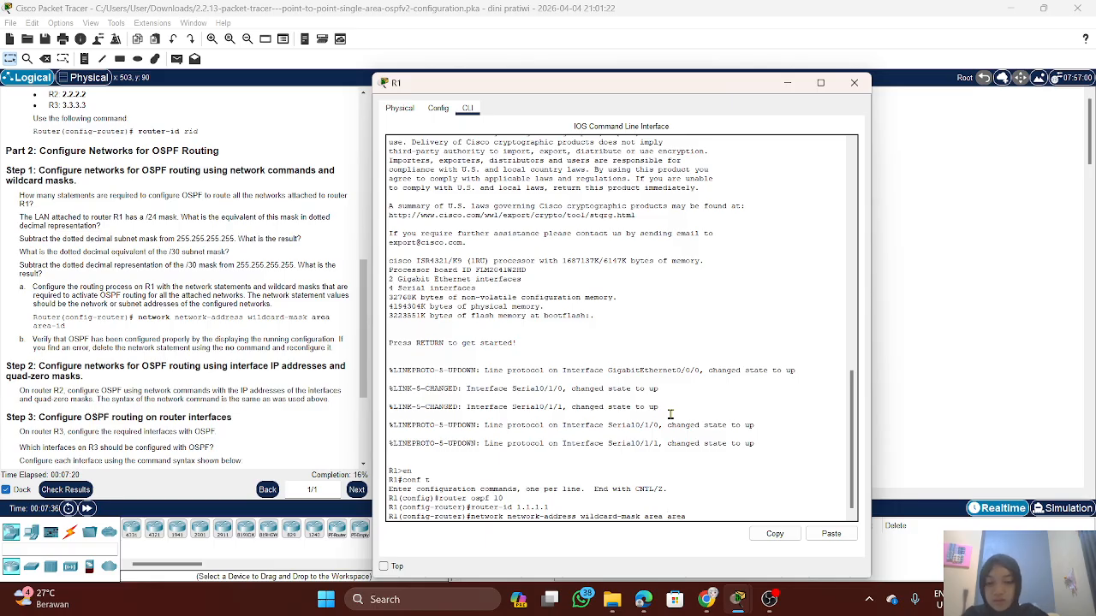
{"action": "type", "text": "-id"}
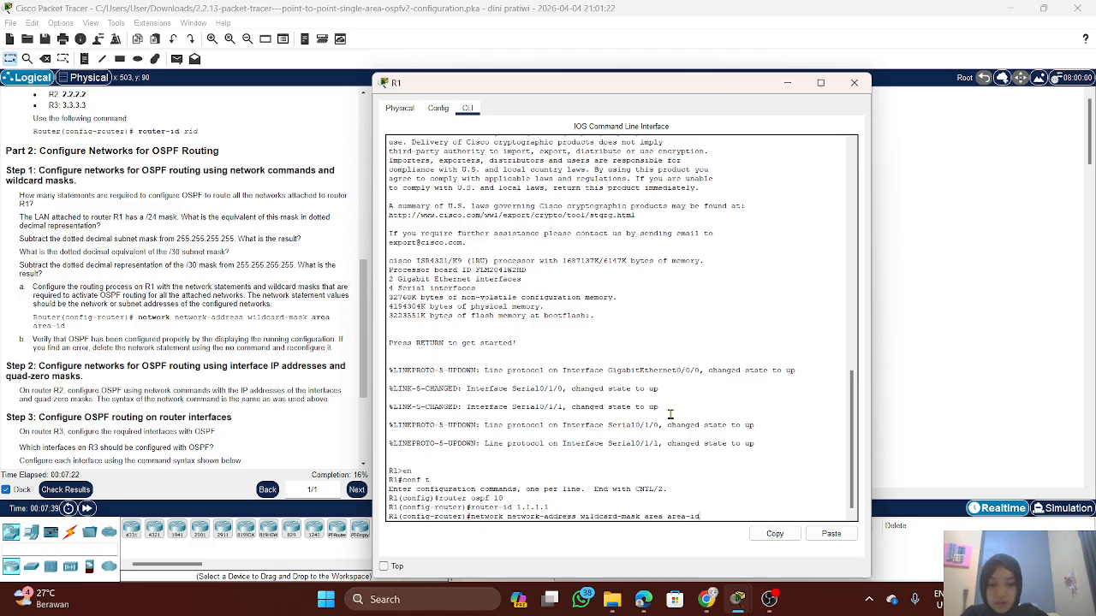
{"action": "key", "text": "Return"}
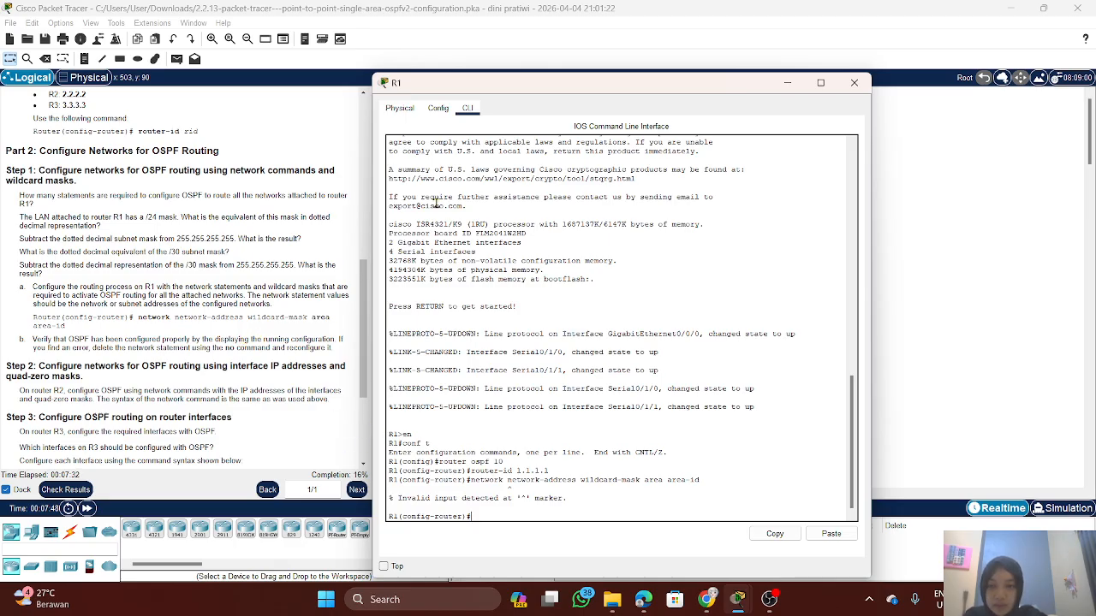
Step: Add R1's LAN network 192.168.10.0 with wildcard mask 0.0.0.255 to OSPF area 0, keeping the addressing table and topology in view
{"action": "scroll", "coordinate": [198, 306], "scroll_direction": "up", "scroll_amount": 15}
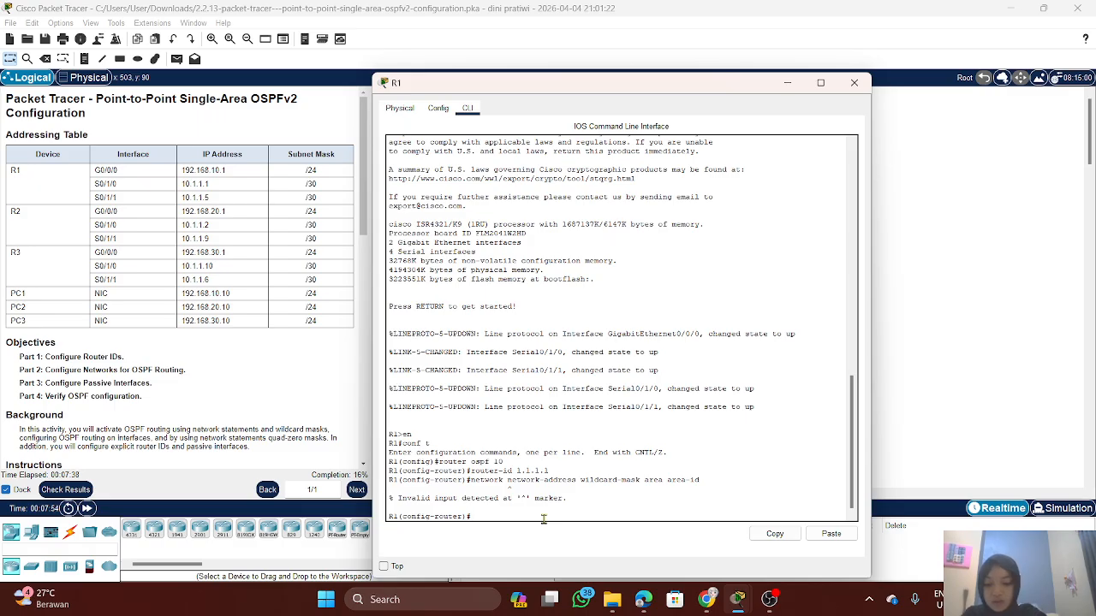
{"action": "type", "text": "network"}
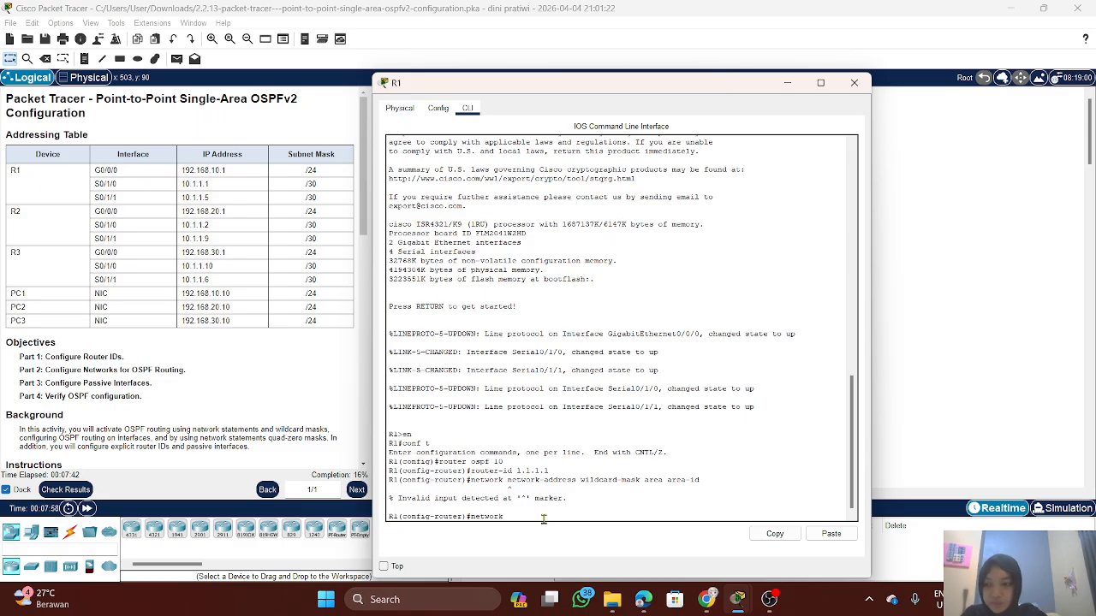
{"action": "type", "text": " 192"}
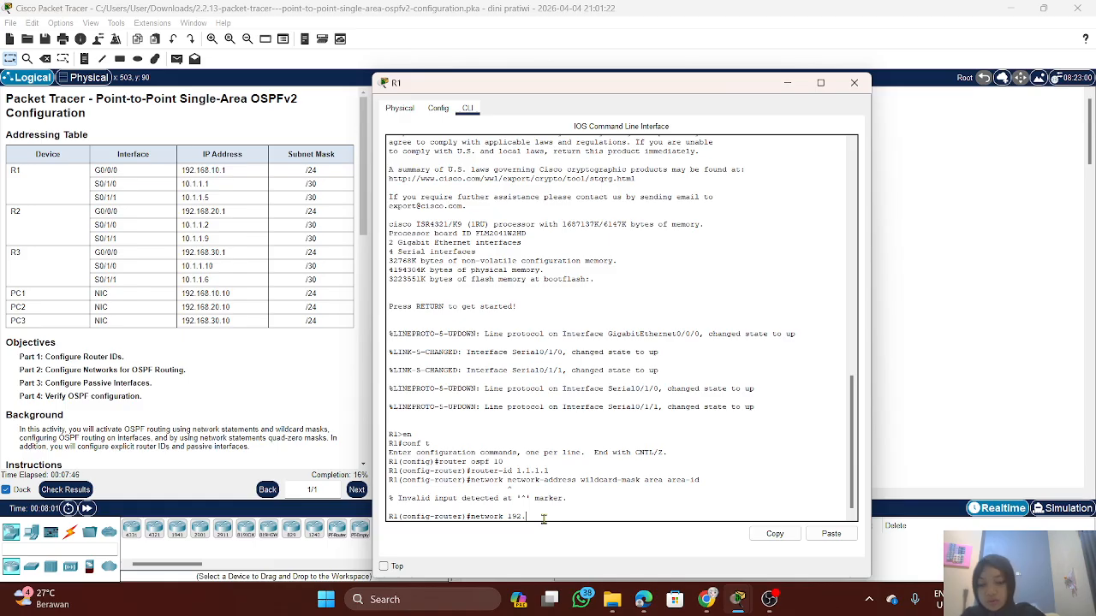
{"action": "type", "text": ".168"}
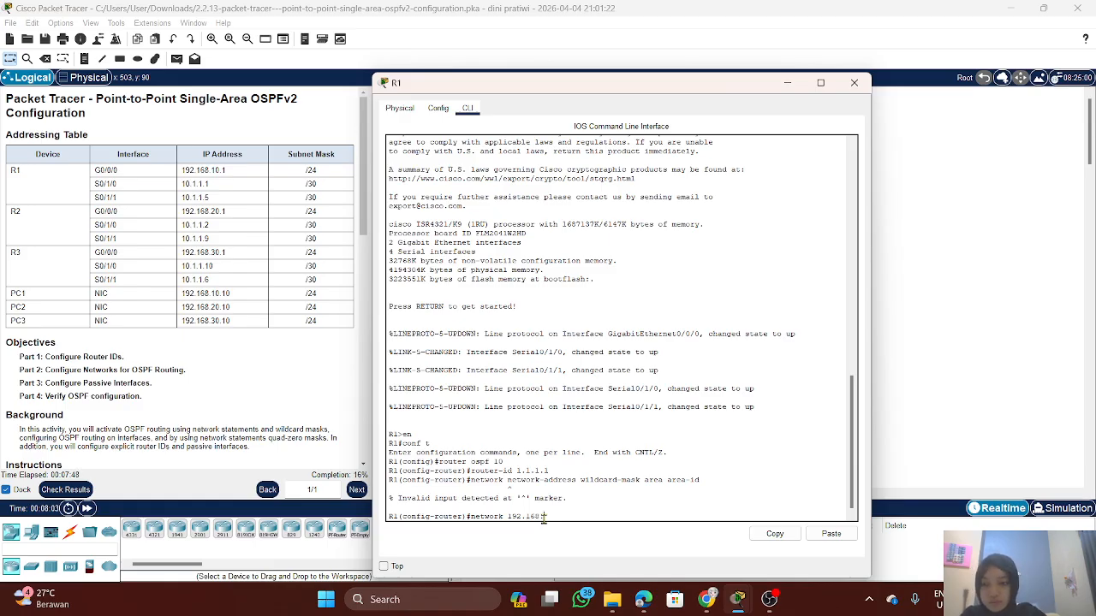
{"action": "type", "text": ".10"}
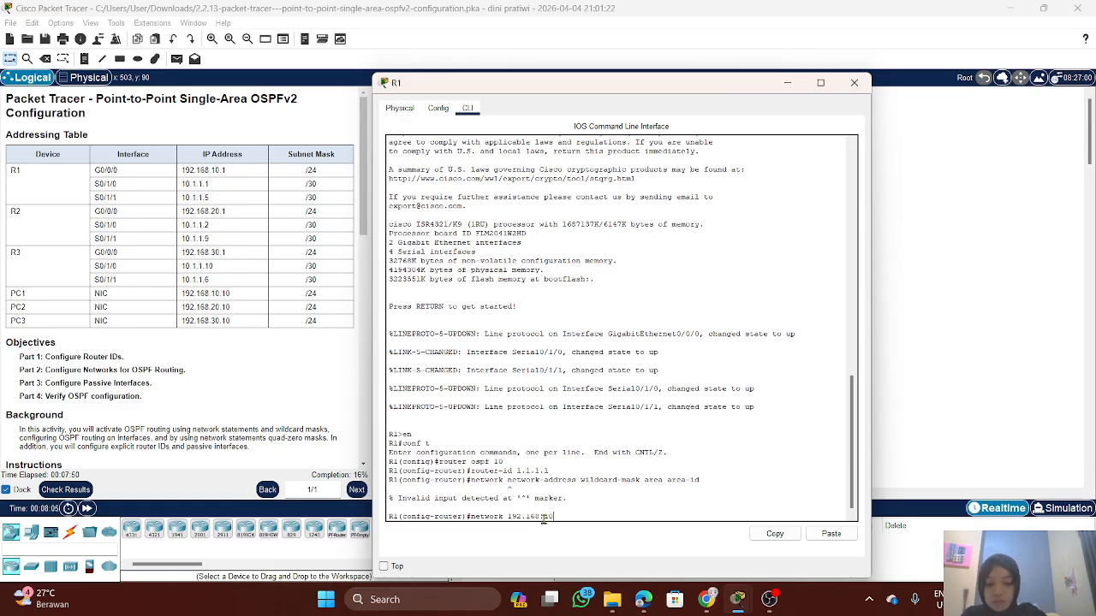
{"action": "type", "text": "."}
{"action": "left_click_drag", "start_coordinate": [573, 90], "coordinate": [823, 74]}
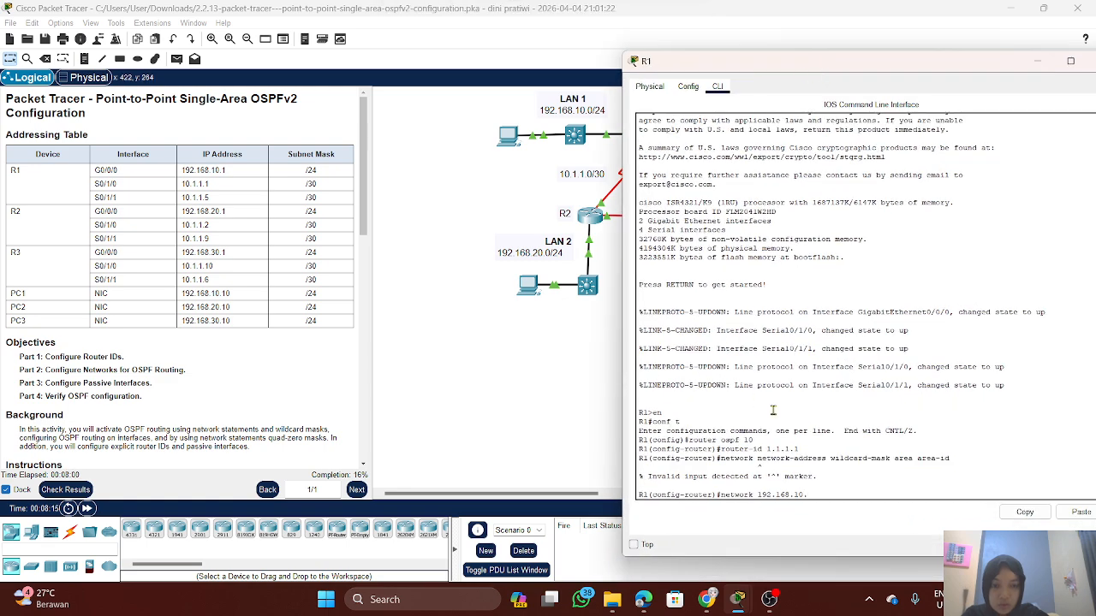
{"action": "type", "text": "0"}
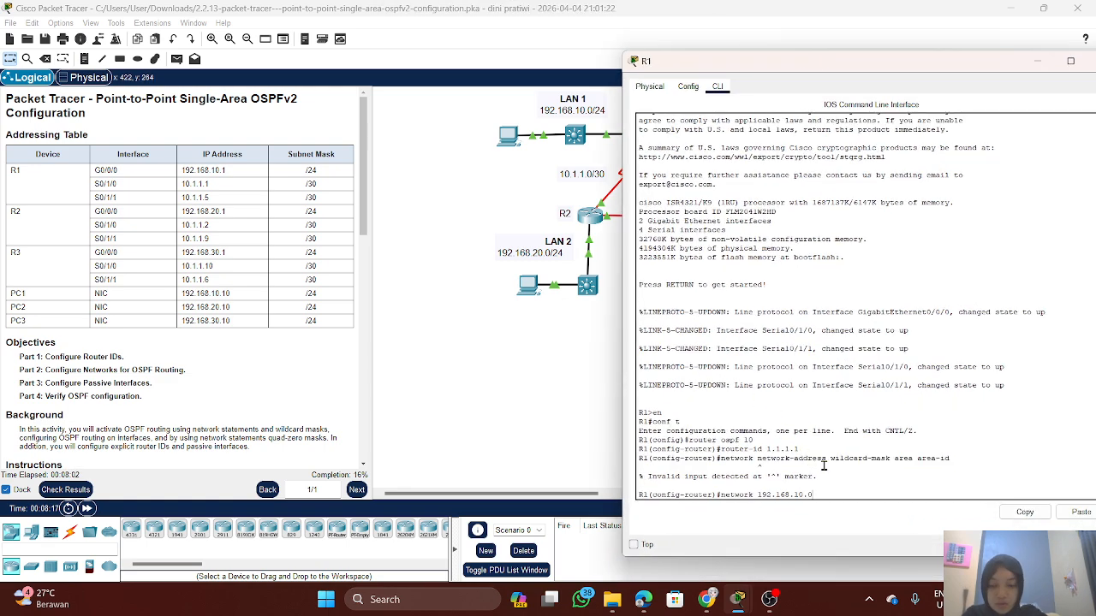
{"action": "type", "text": " 0."}
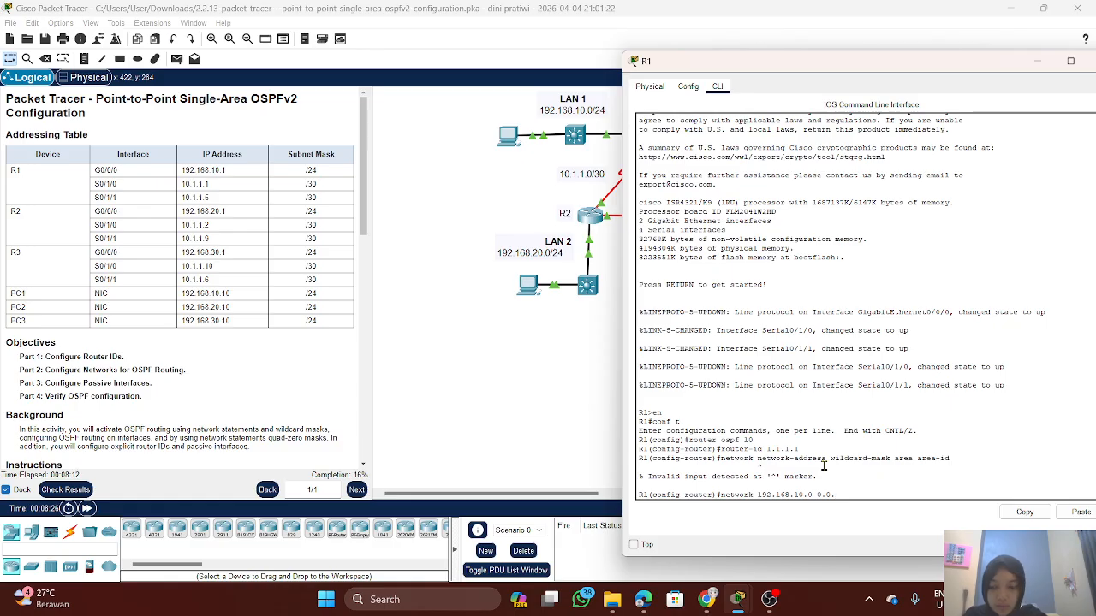
{"action": "type", "text": "0."}
{"action": "type", "text": "255."}
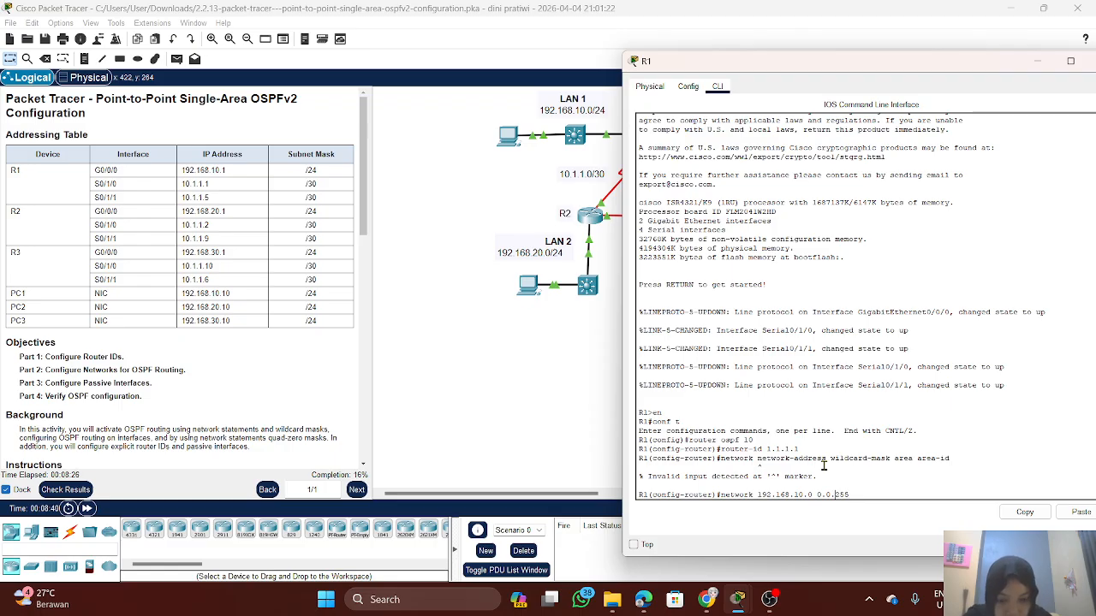
{"action": "type", "text": "0.255"}
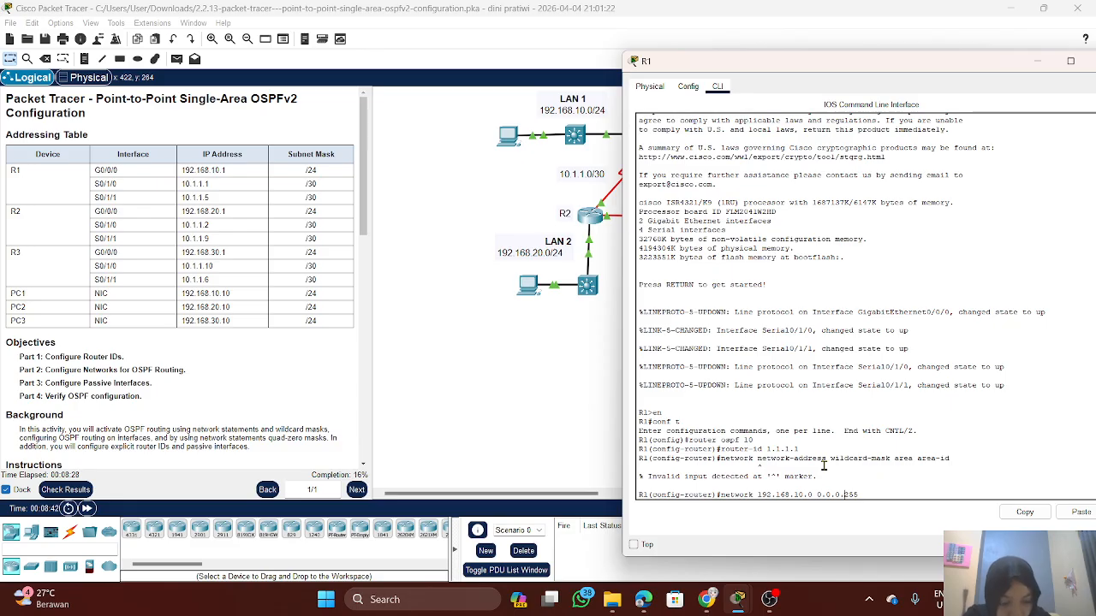
{"action": "type", "text": " are"}
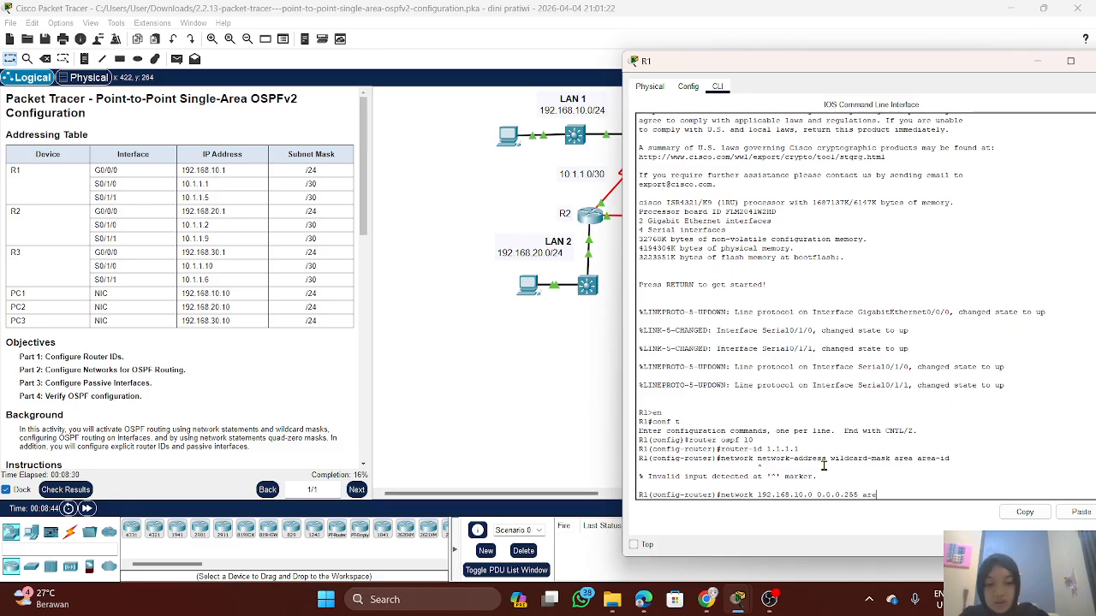
{"action": "type", "text": "a 0"}
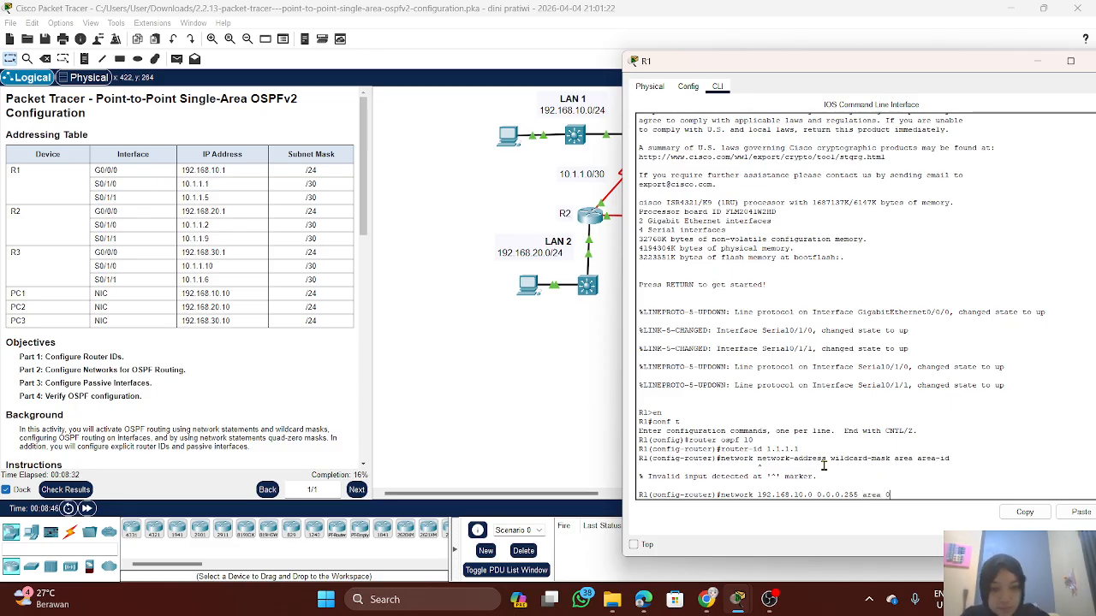
{"action": "key", "text": "Return"}
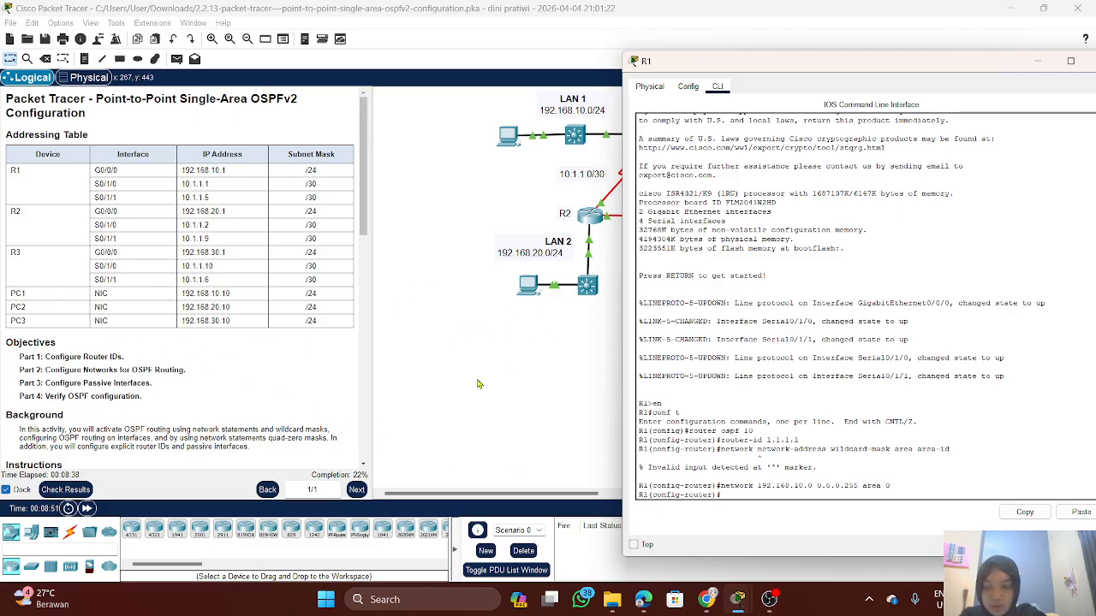
Step: Write the OSPF network statement for 10.1.1.0 with wildcard mask 0.0.0.3 in area 0 at R1's router configuration prompt
{"action": "type", "text": "net"}
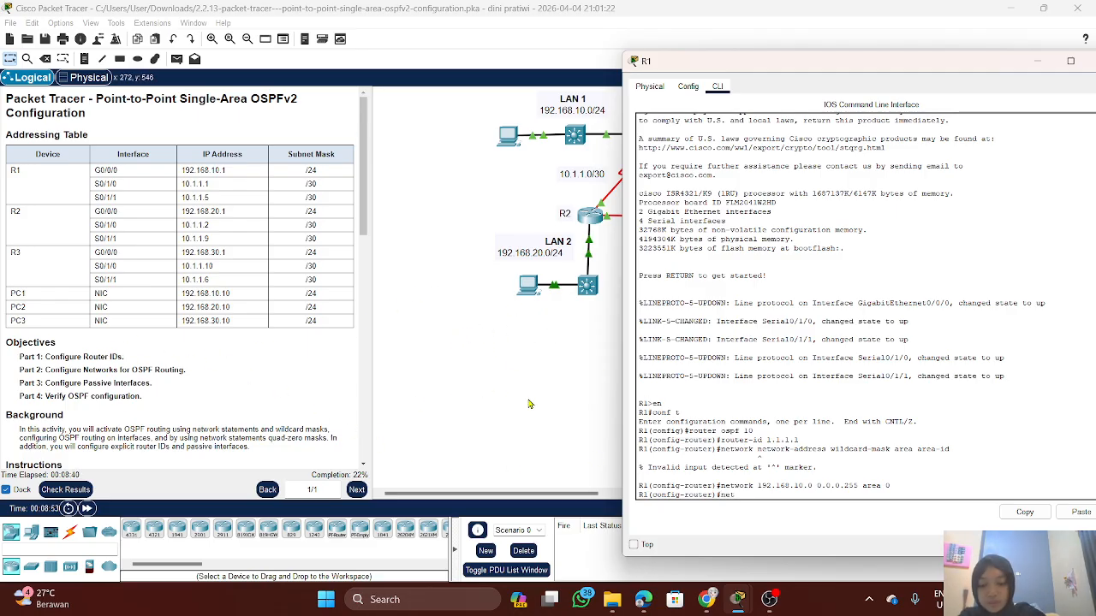
{"action": "type", "text": "wor"}
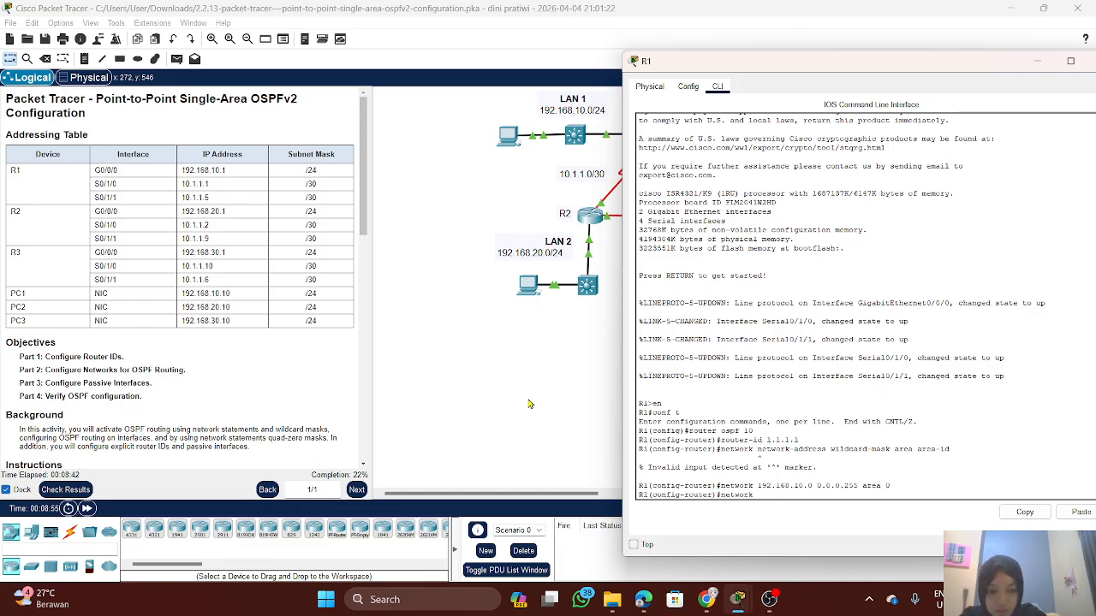
{"action": "type", "text": "k 10.1.1."}
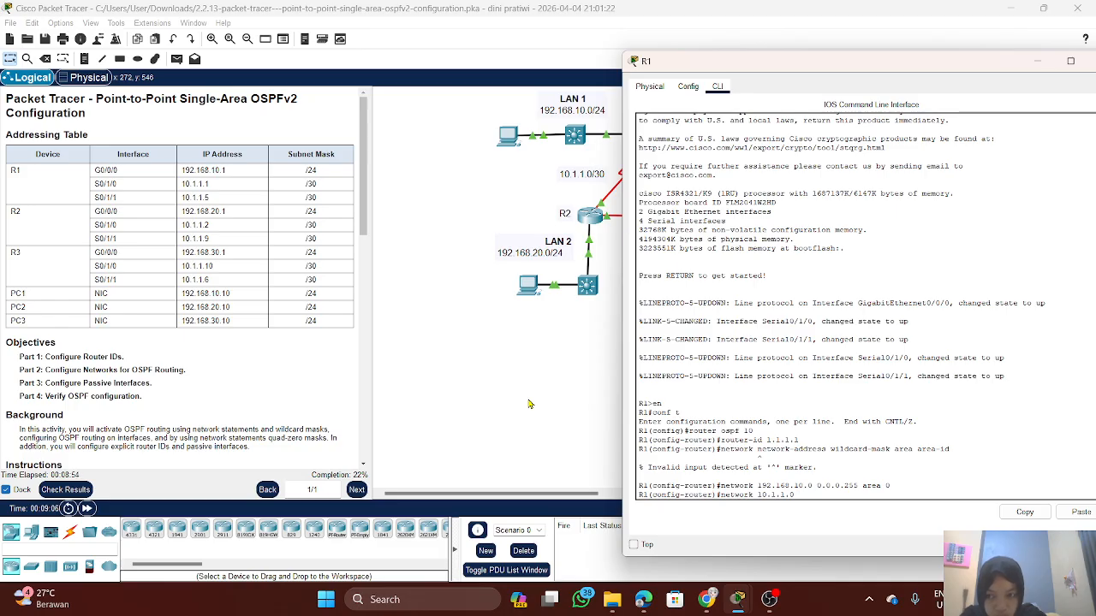
{"action": "type", "text": "0.0"}
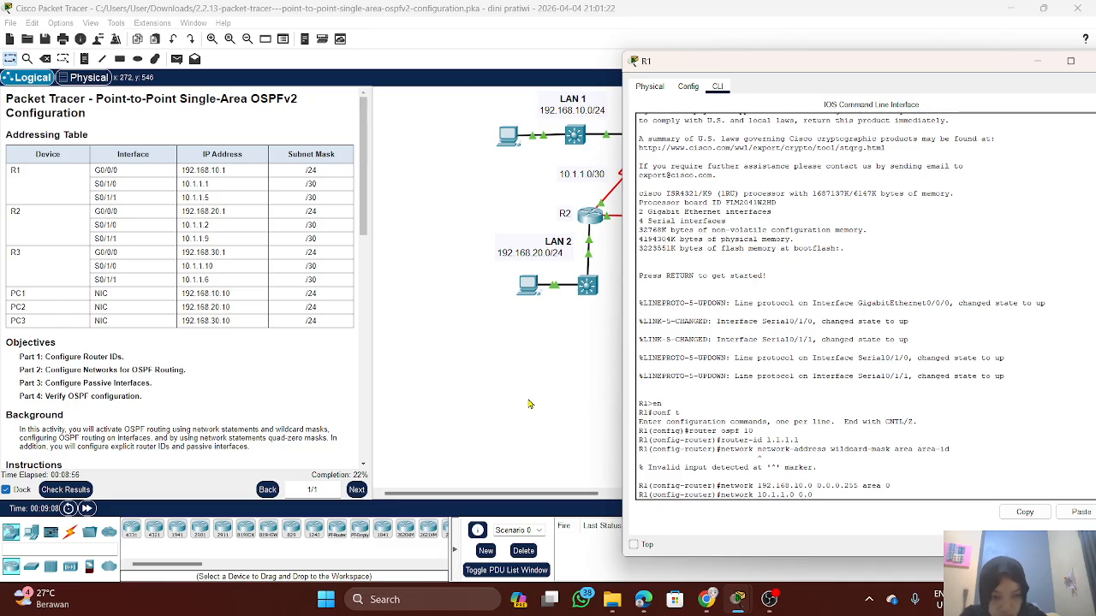
{"action": "type", "text": ".0."}
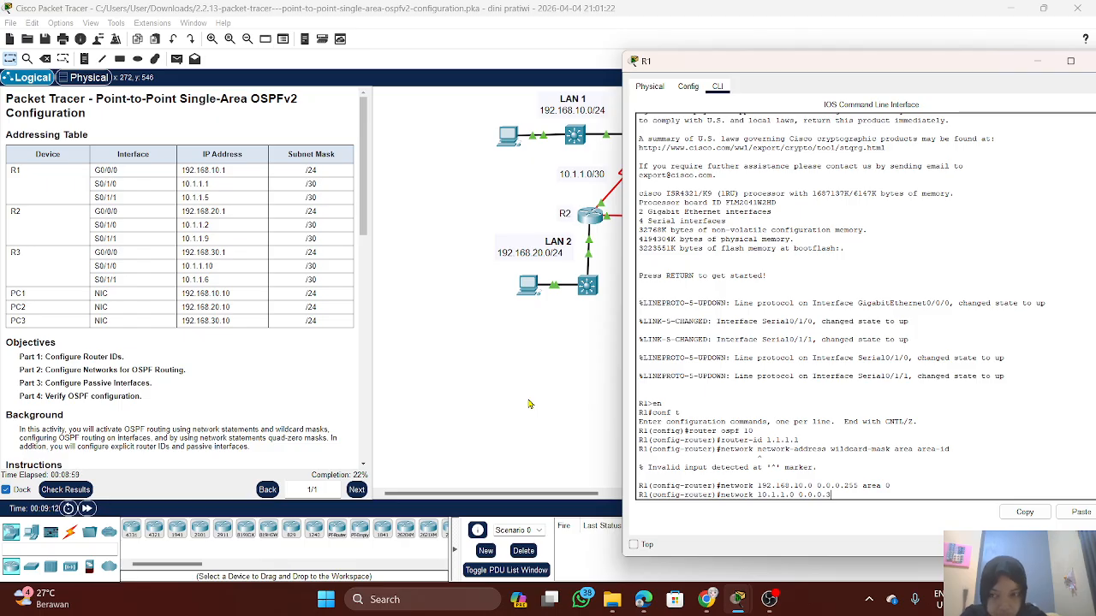
{"action": "type", "text": "3 ar"}
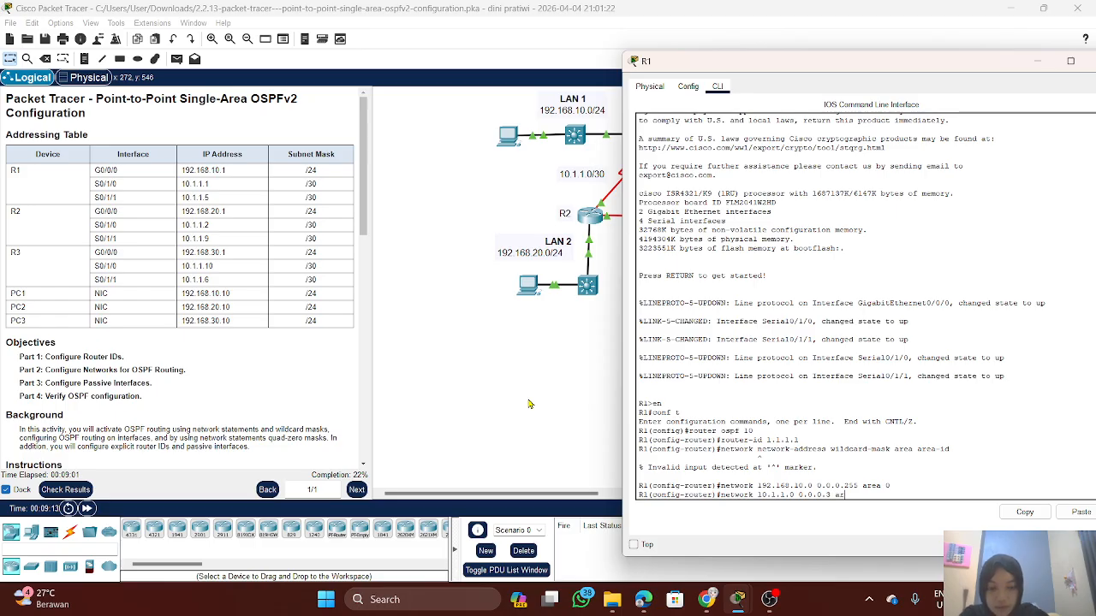
{"action": "type", "text": "ae"}
{"action": "key", "text": "BackSpace"}
{"action": "key", "text": "BackSpace"}
{"action": "type", "text": "ea "}
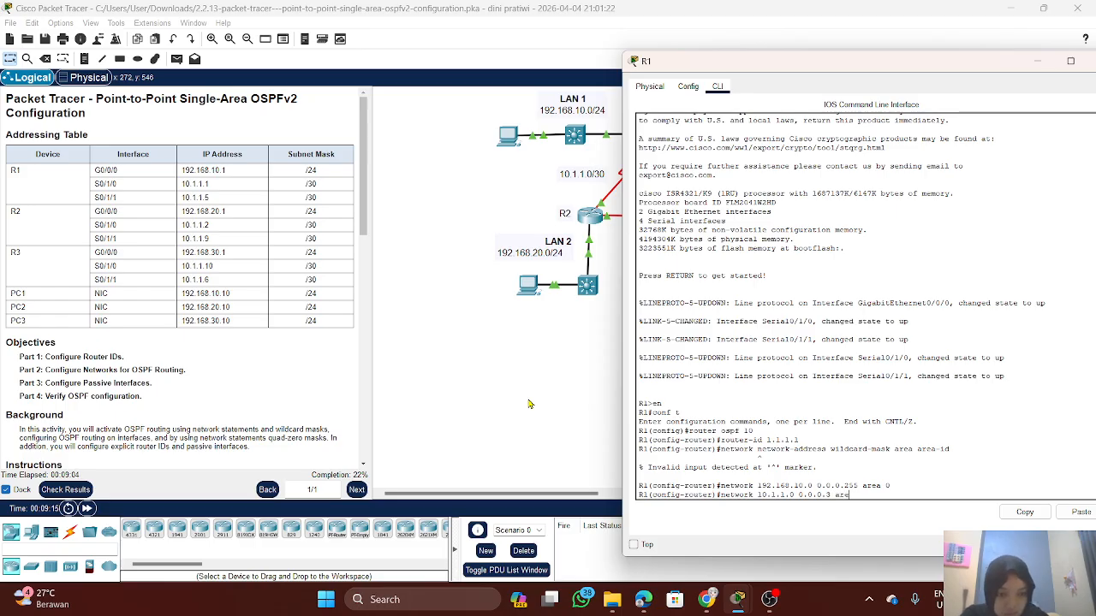
{"action": "type", "text": "0"}
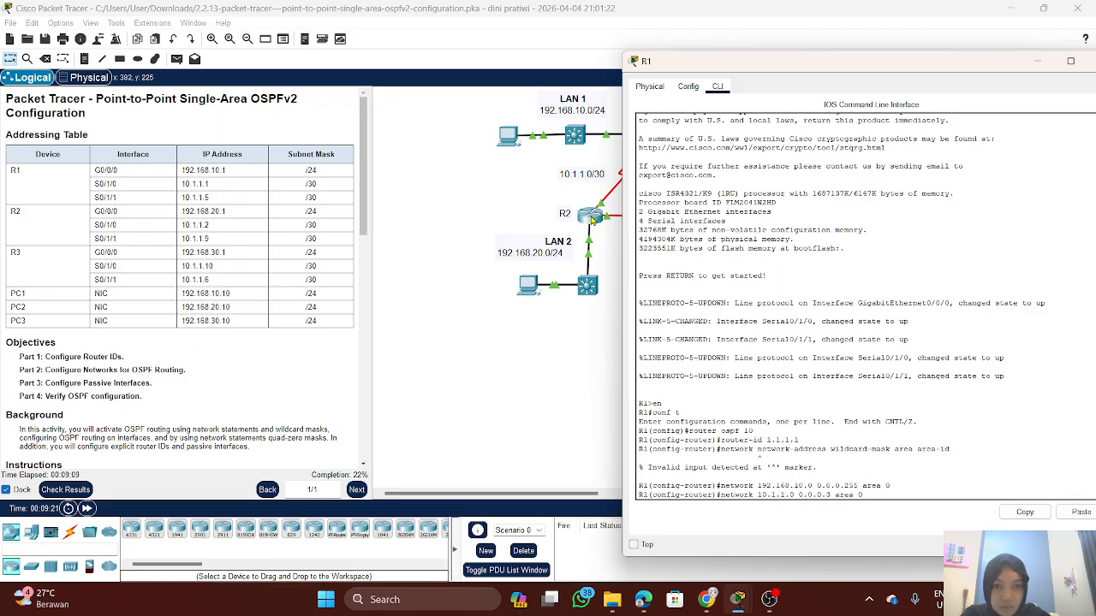
Step: Check the topology and R2's console, return to R1, and submit the pending 10.1.1.0 network statement
{"action": "left_click", "coordinate": [1037, 61]}
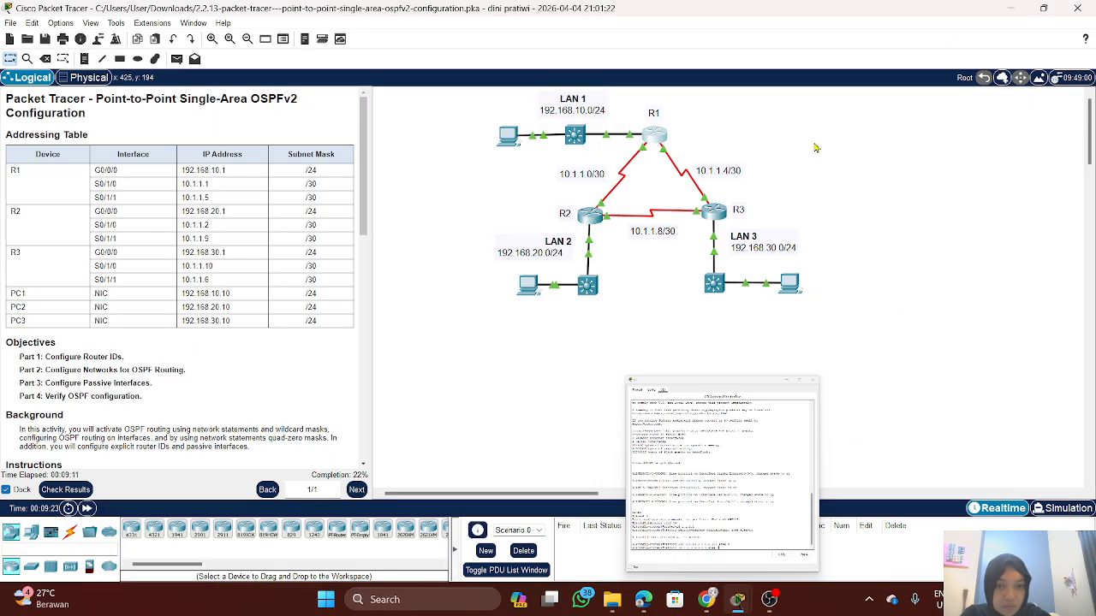
{"action": "left_click", "coordinate": [590, 218]}
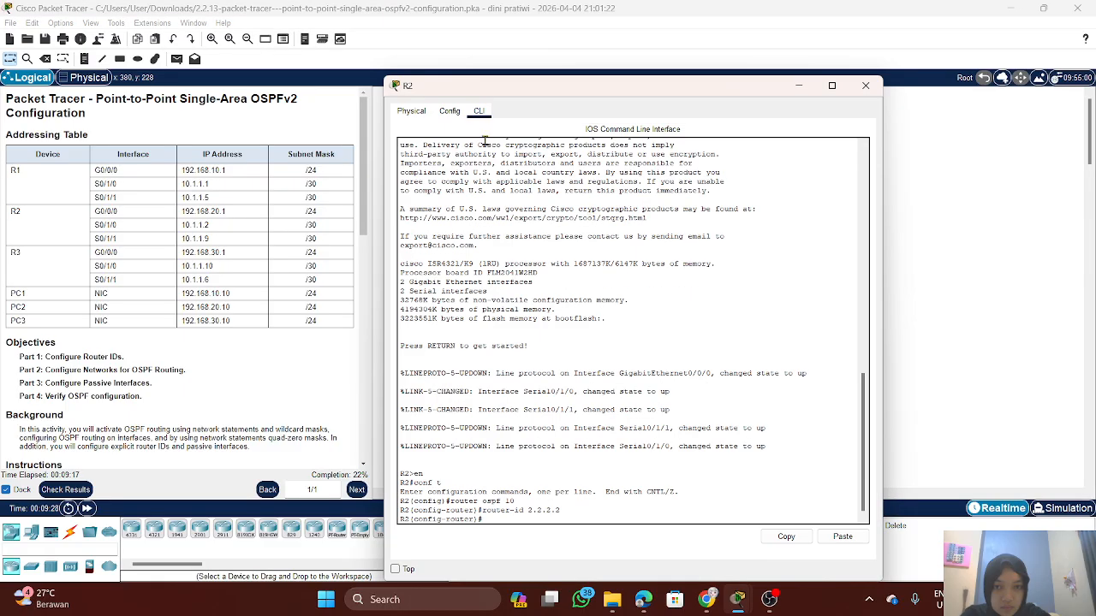
{"action": "left_click", "coordinate": [797, 85]}
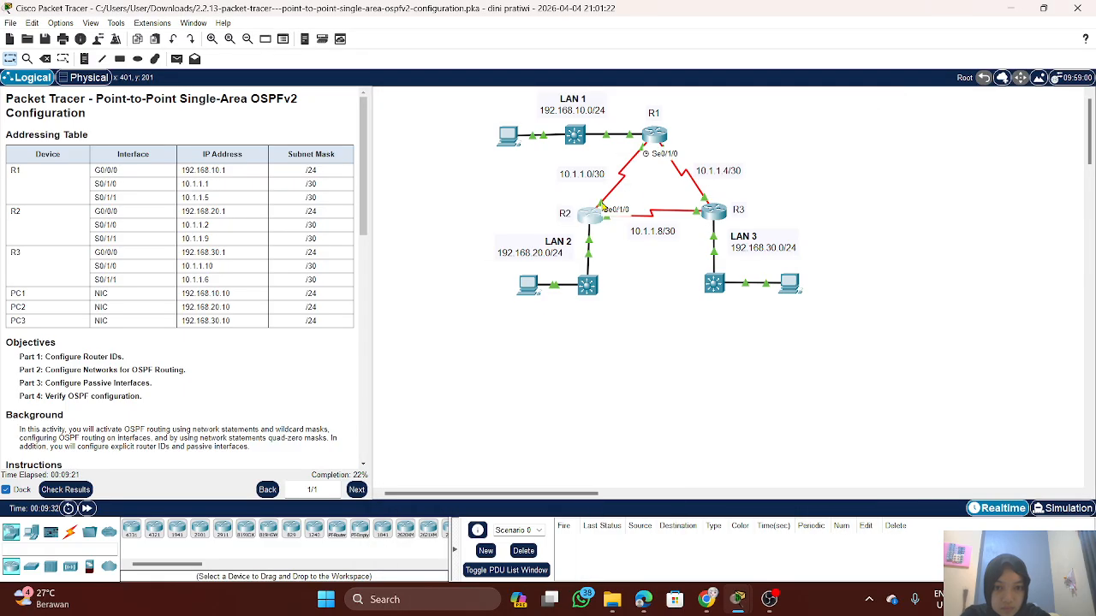
{"action": "left_click", "coordinate": [593, 219]}
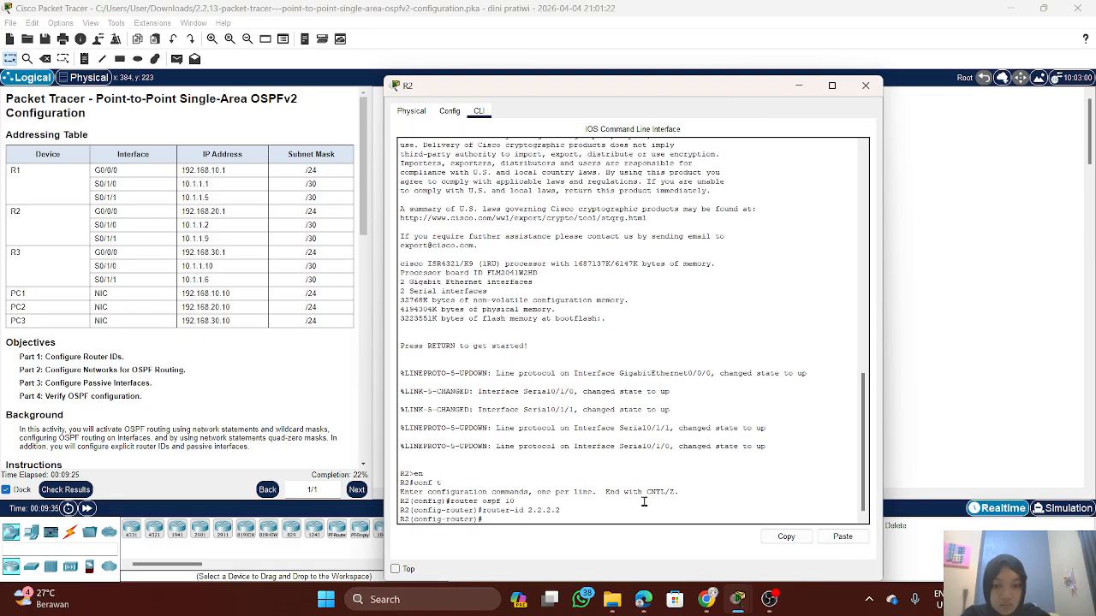
{"action": "left_click", "coordinate": [797, 86]}
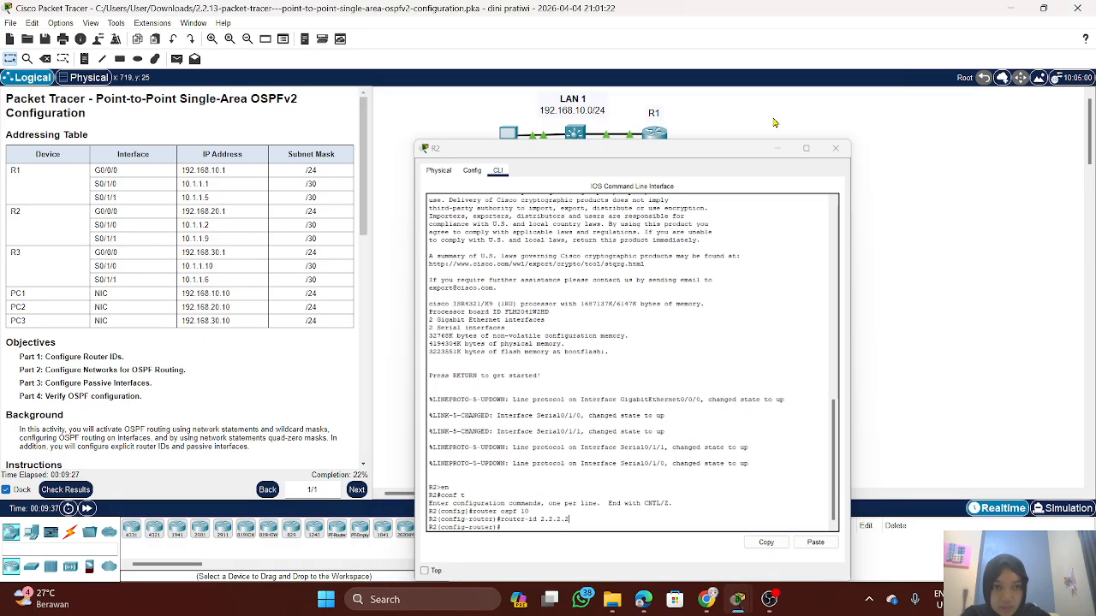
{"action": "left_click", "coordinate": [662, 137]}
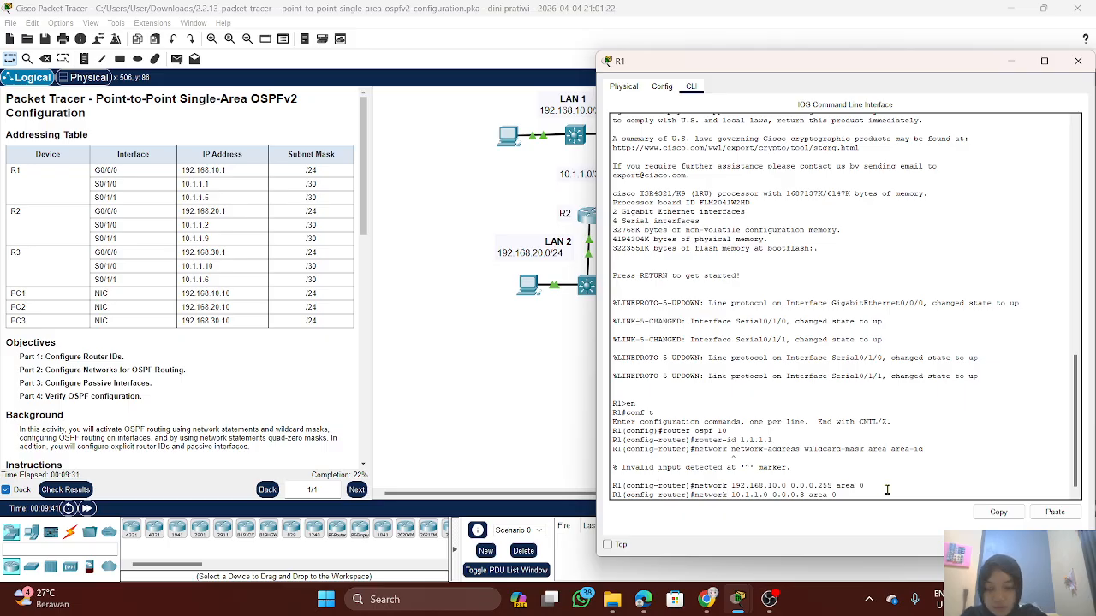
{"action": "key", "text": "Return"}
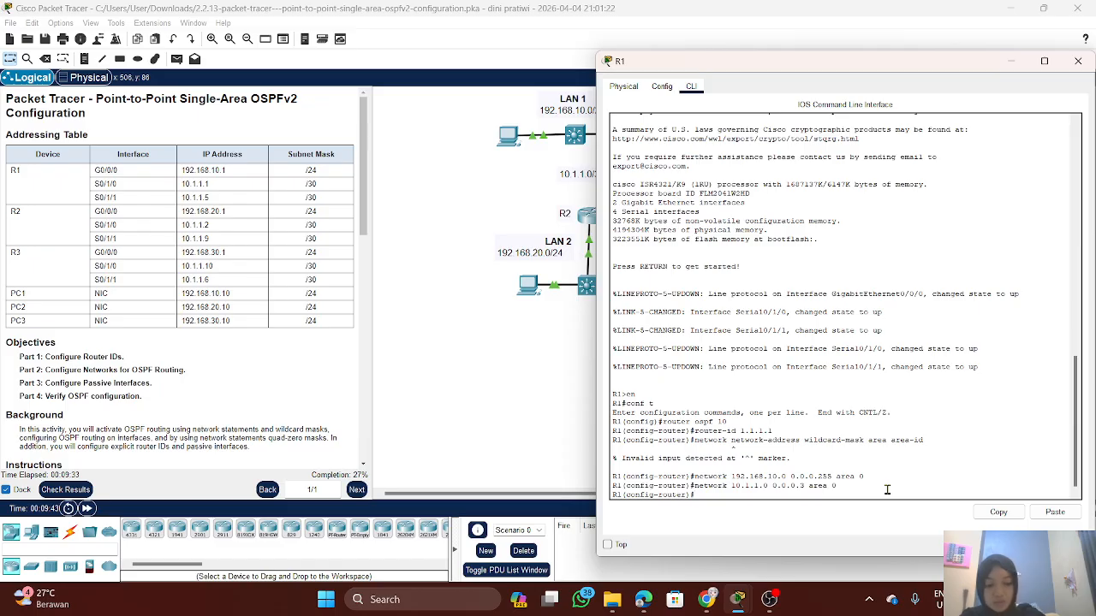
Step: Add network 10.1.1.4 with wildcard mask 0.0.0.3 to area 0 in R1's OSPF configuration, moving the console as needed to view the topology
{"action": "key", "text": "Up"}
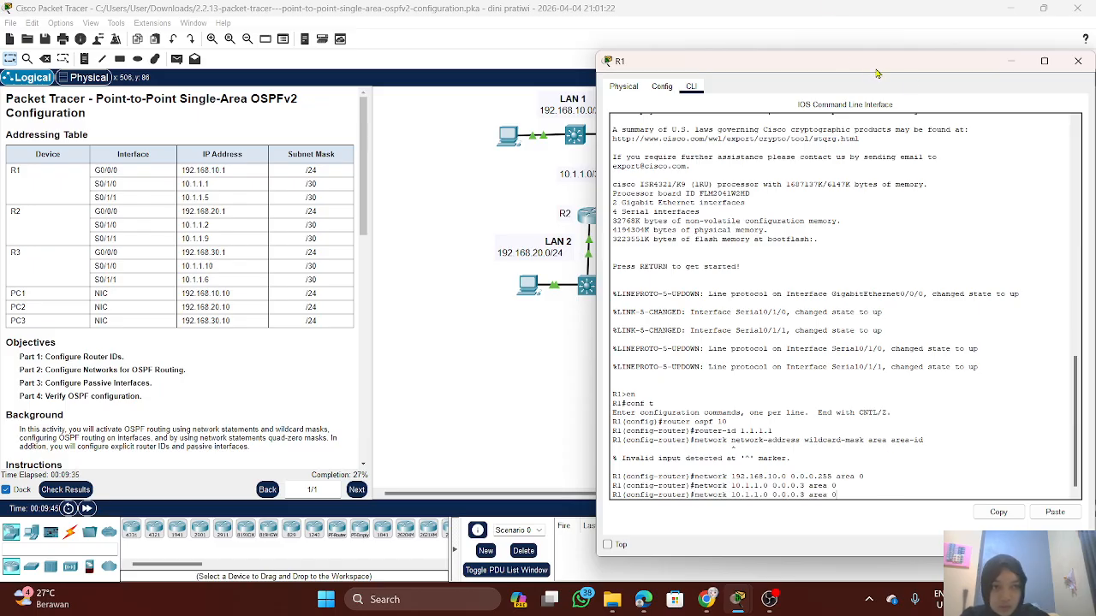
{"action": "left_click_drag", "start_coordinate": [876, 66], "coordinate": [444, 66]}
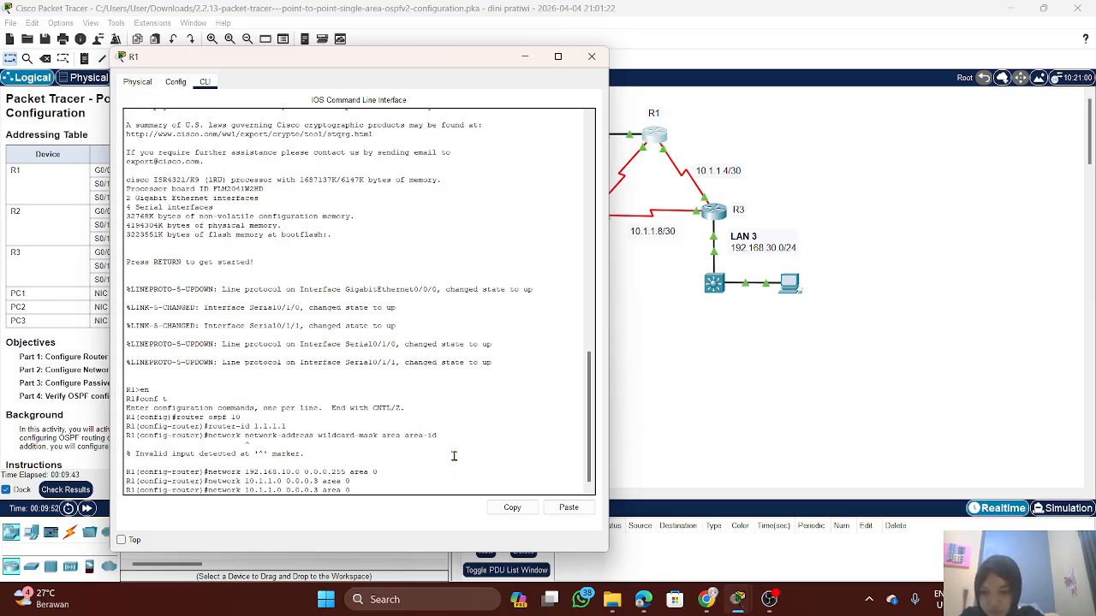
{"action": "key", "text": "Left"}
{"action": "key", "text": "Left"}
{"action": "key", "text": "Left"}
{"action": "key", "text": "Left"}
{"action": "key", "text": "Left"}
{"action": "key", "text": "Left"}
{"action": "key", "text": "Left"}
{"action": "key", "text": "Left"}
{"action": "key", "text": "Left"}
{"action": "key", "text": "Left"}
{"action": "key", "text": "Left"}
{"action": "key", "text": "Left"}
{"action": "key", "text": "Left"}
{"action": "key", "text": "Left"}
{"action": "key", "text": "Left"}
{"action": "key", "text": "BackSpace"}
{"action": "type", "text": "4"}
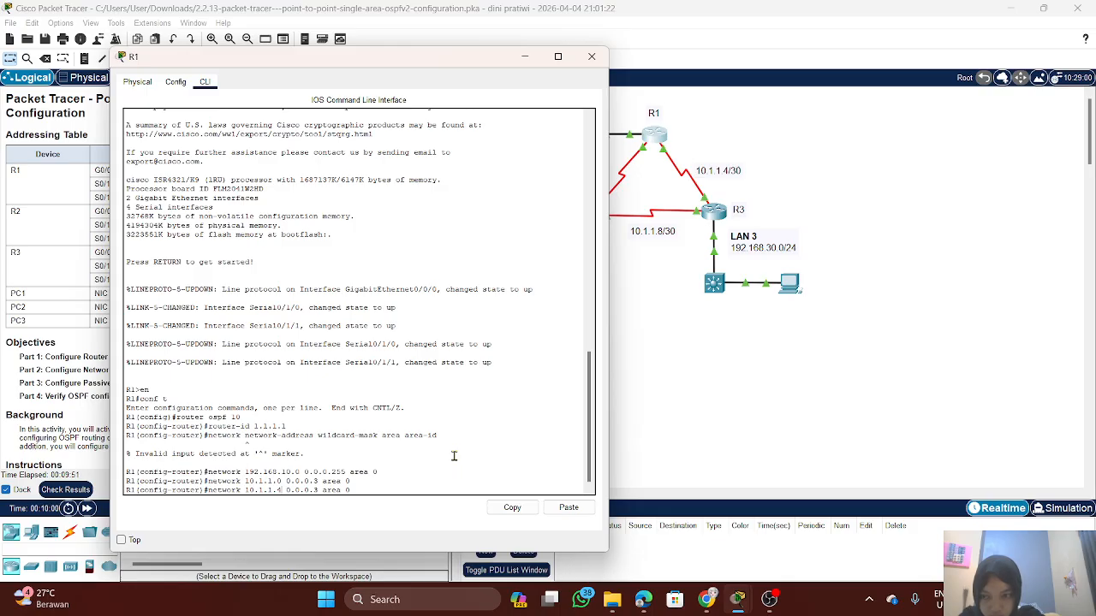
{"action": "key", "text": "Return"}
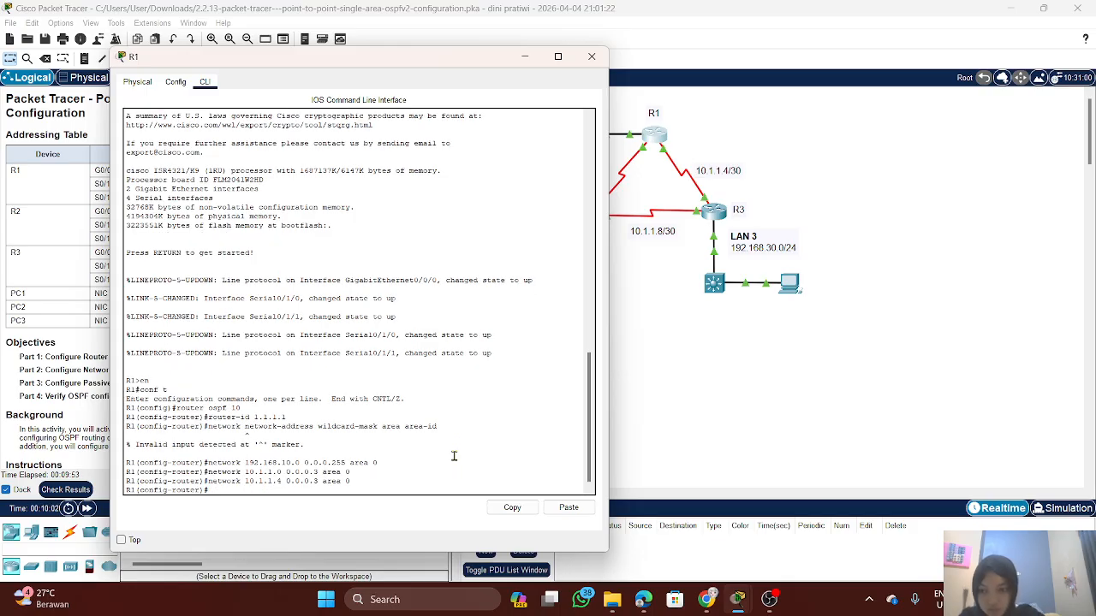
{"action": "left_click_drag", "start_coordinate": [283, 63], "coordinate": [738, 54]}
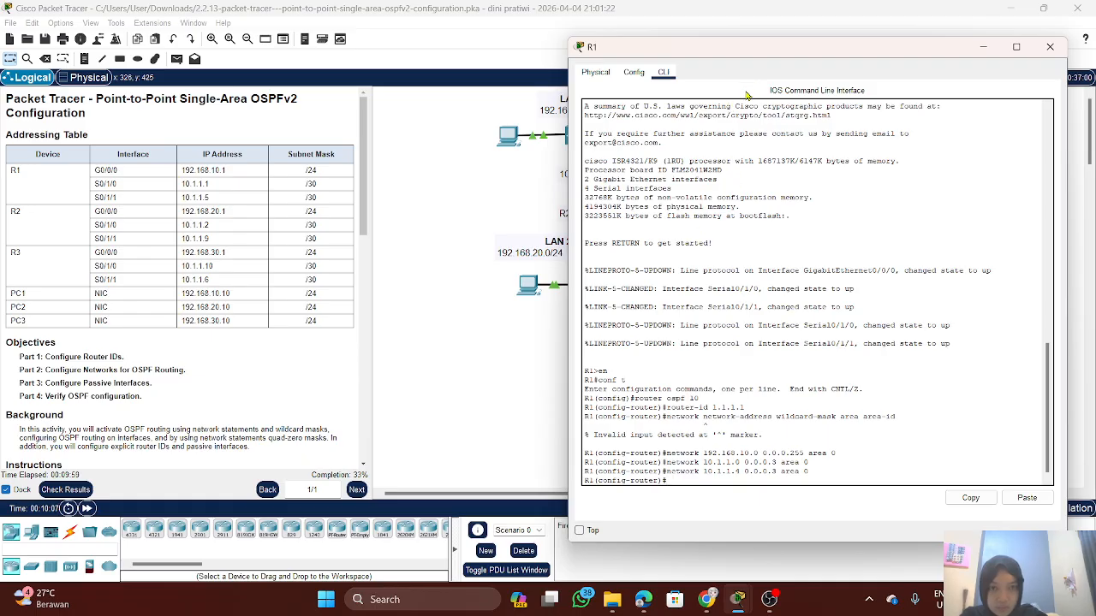
{"action": "left_click_drag", "start_coordinate": [736, 55], "coordinate": [786, 65]}
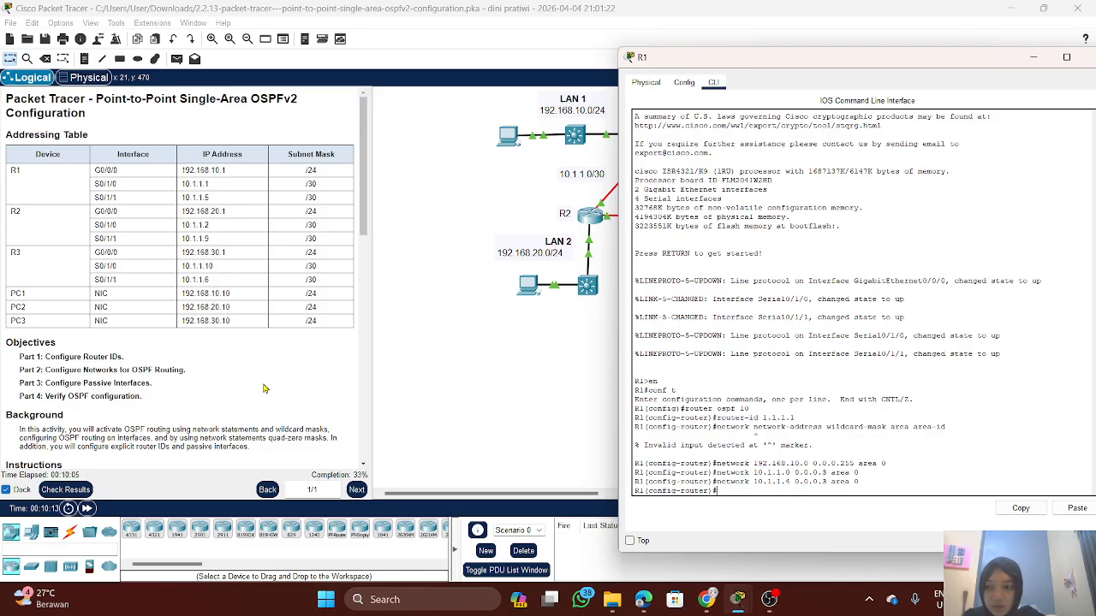
Step: Write the statement "network 192.168.20.1 0.0.0.0 area 0" in R2's OSPF configuration, and move its console off the topology
{"action": "left_click", "coordinate": [517, 408]}
{"action": "left_click", "coordinate": [594, 221]}
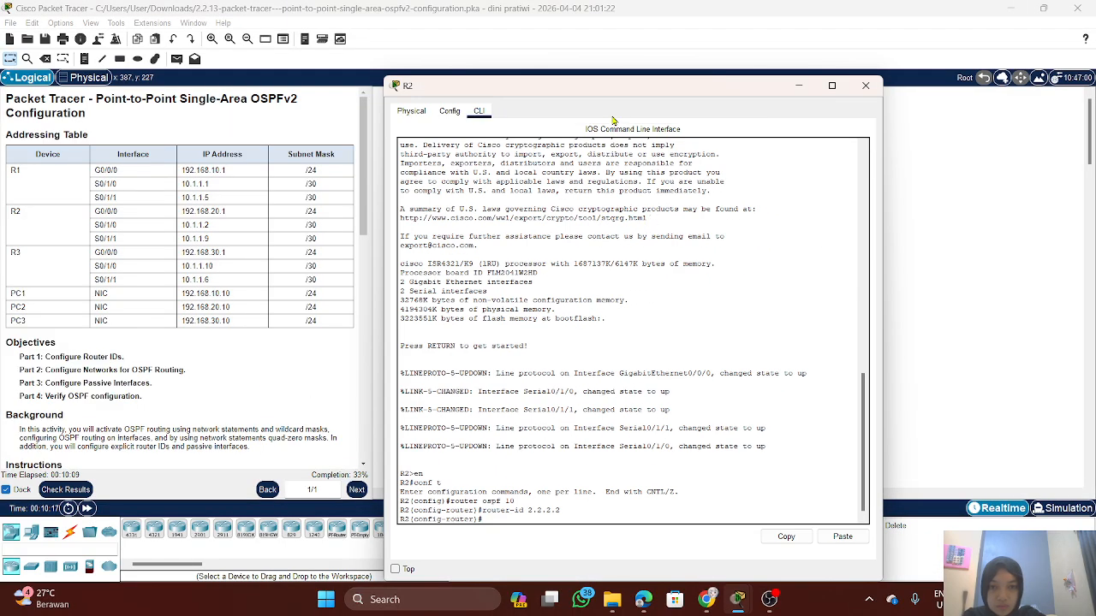
{"action": "left_click_drag", "start_coordinate": [668, 83], "coordinate": [718, 104]}
{"action": "left_click", "coordinate": [666, 479]}
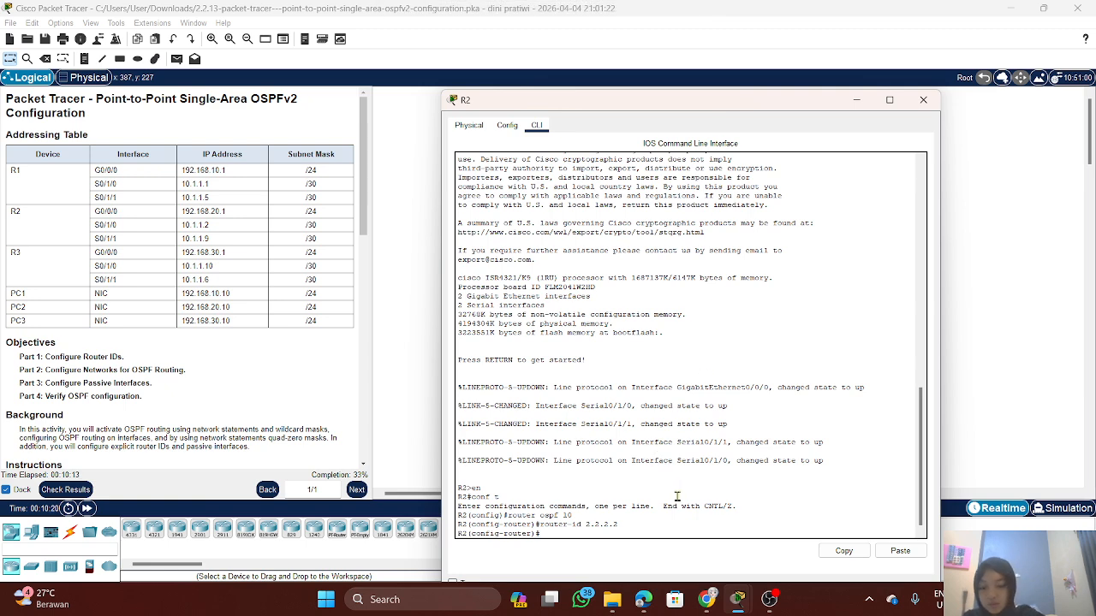
{"action": "type", "text": "twork 192.168."}
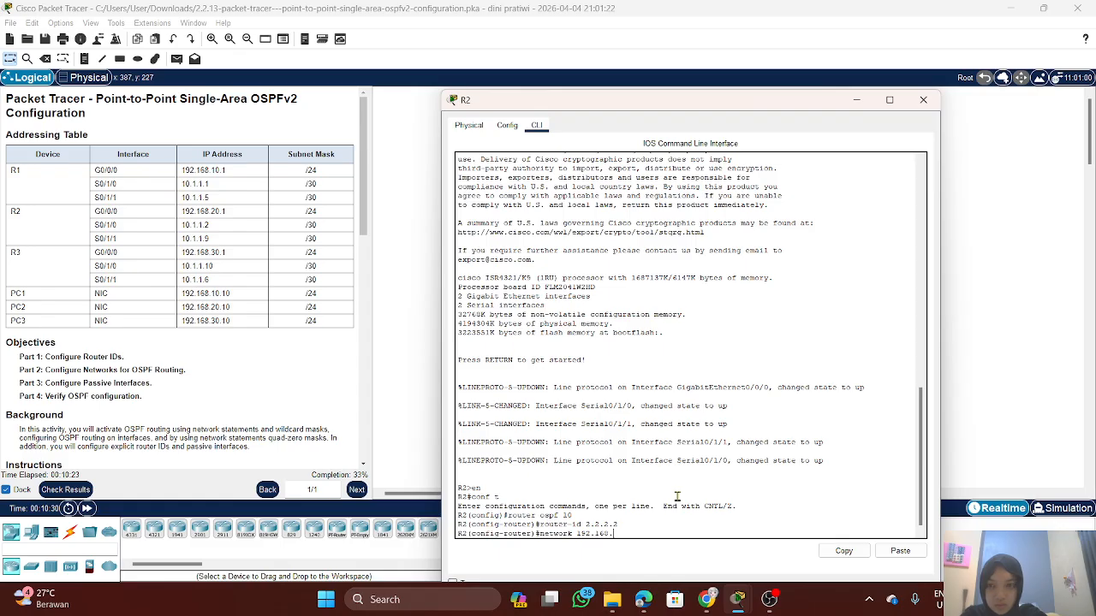
{"action": "type", "text": "20.1"}
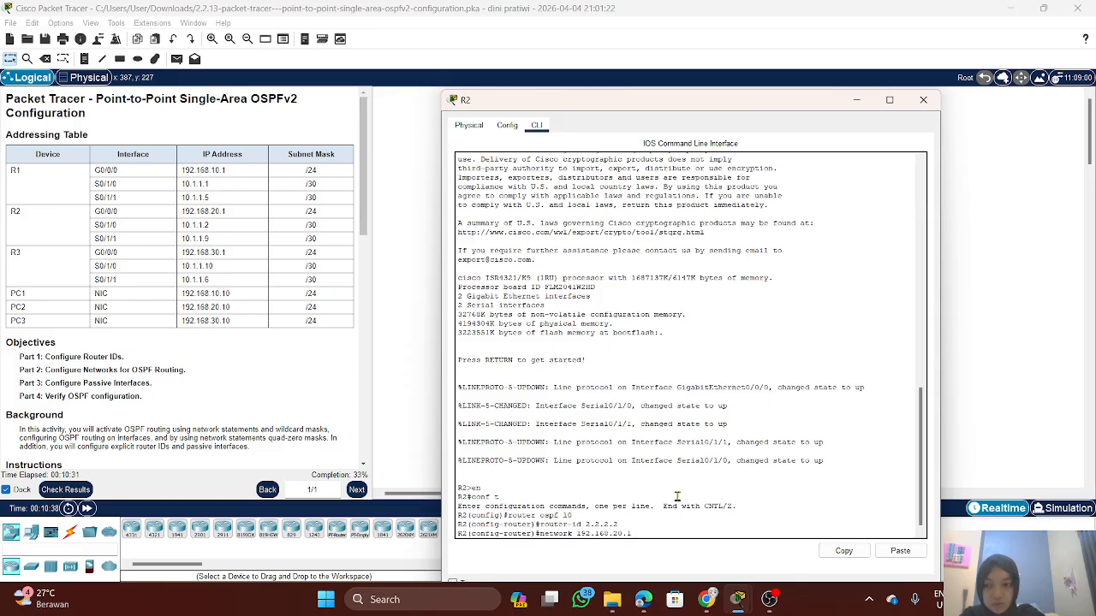
{"action": "type", "text": ".0."}
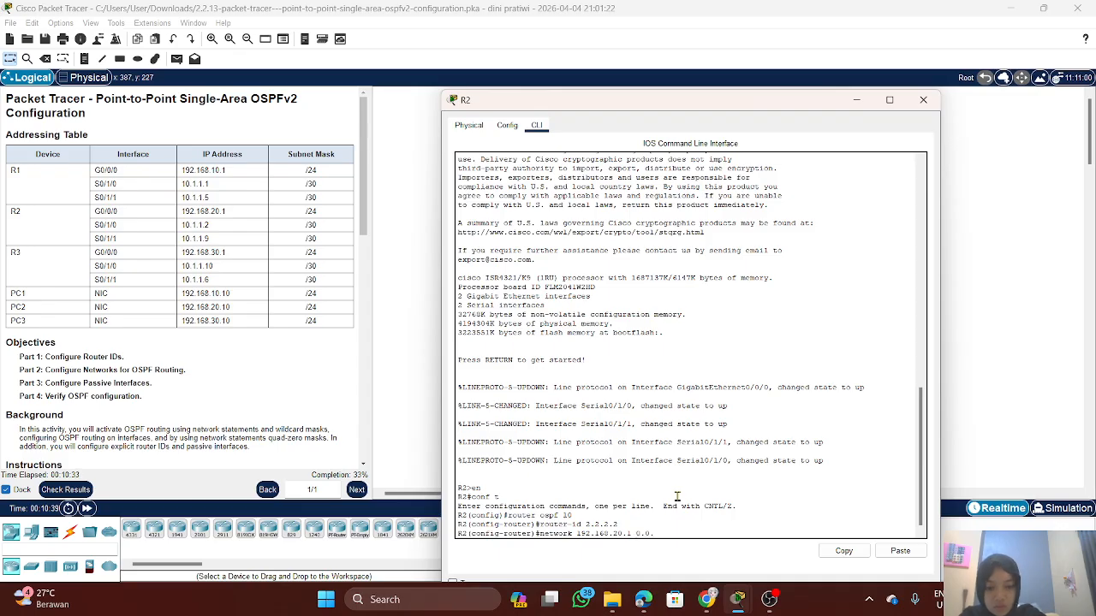
{"action": "type", "text": "0 area"}
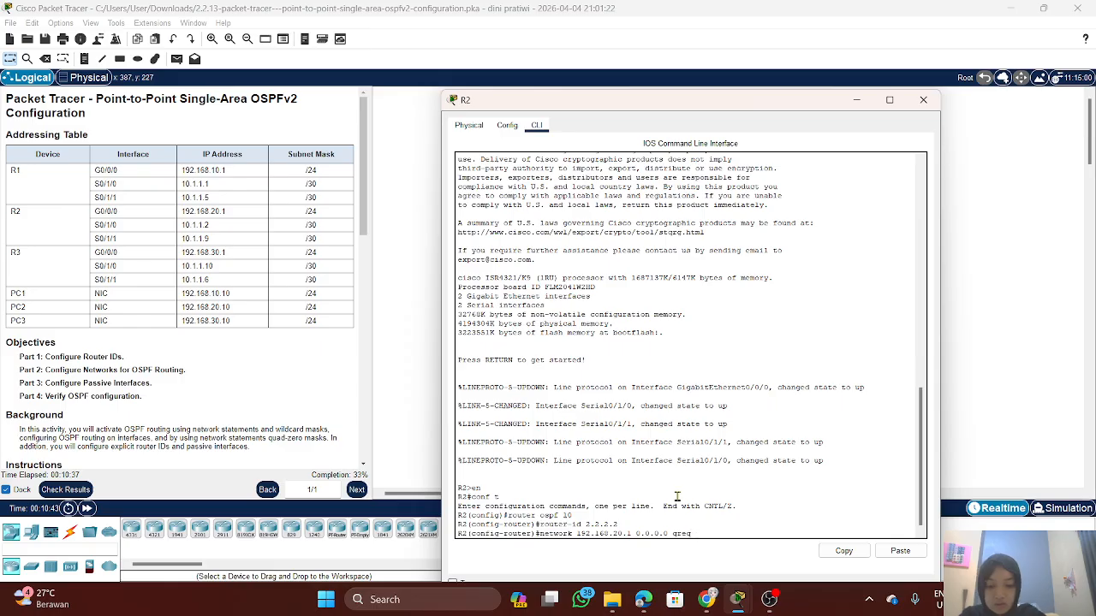
{"action": "type", "text": ".0 are"}
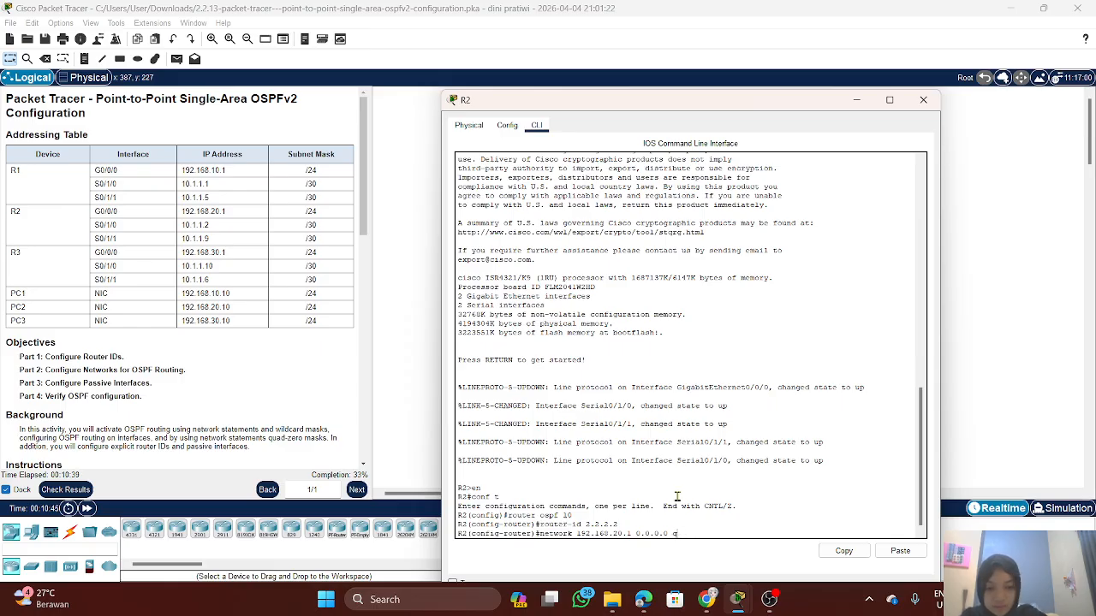
{"action": "type", "text": "a 0"}
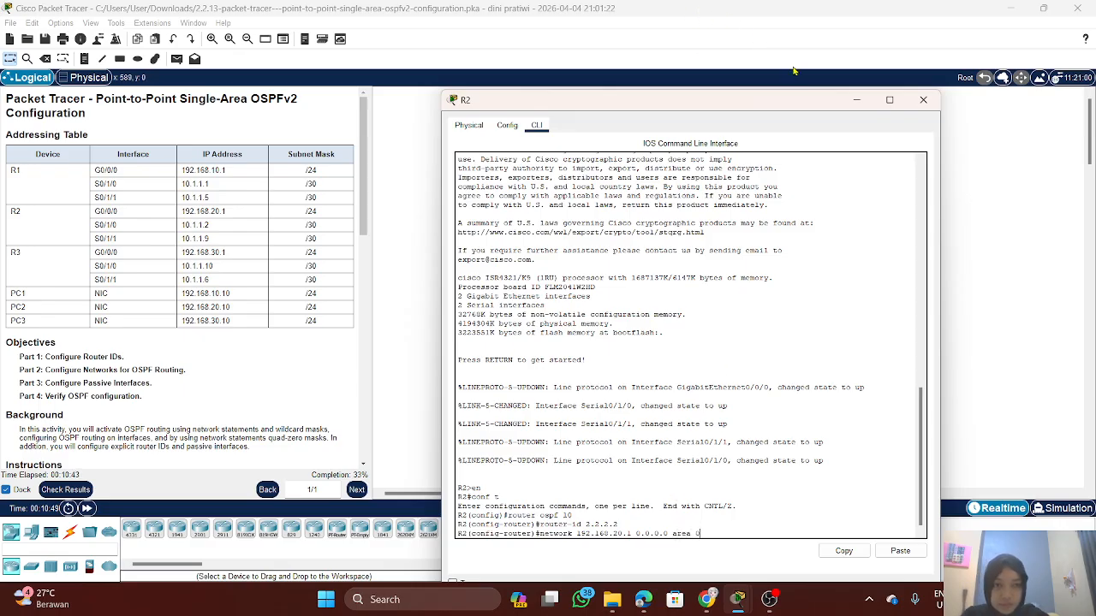
{"action": "left_click_drag", "start_coordinate": [805, 103], "coordinate": [978, 103]}
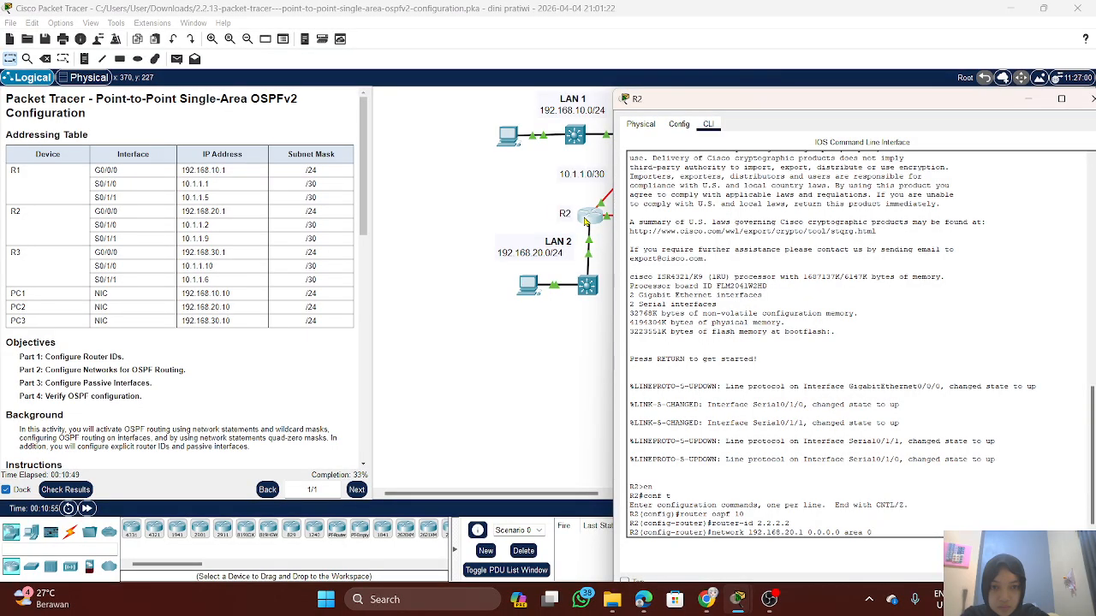
Step: Look at R2's physical device view and module list, and try to open its Config page
{"action": "left_click", "coordinate": [638, 128]}
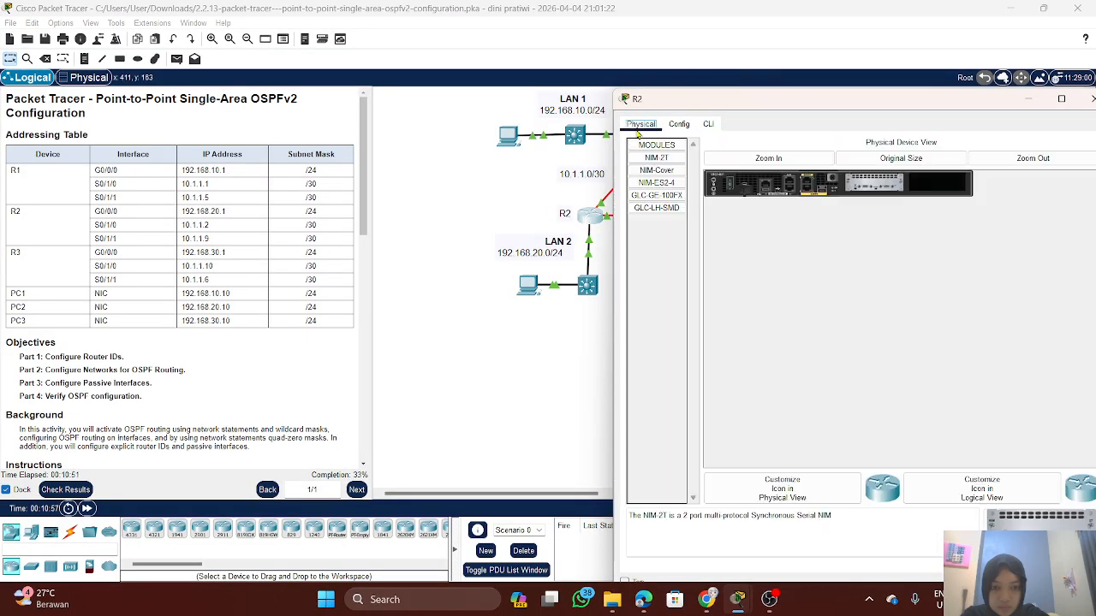
{"action": "left_click", "coordinate": [679, 125]}
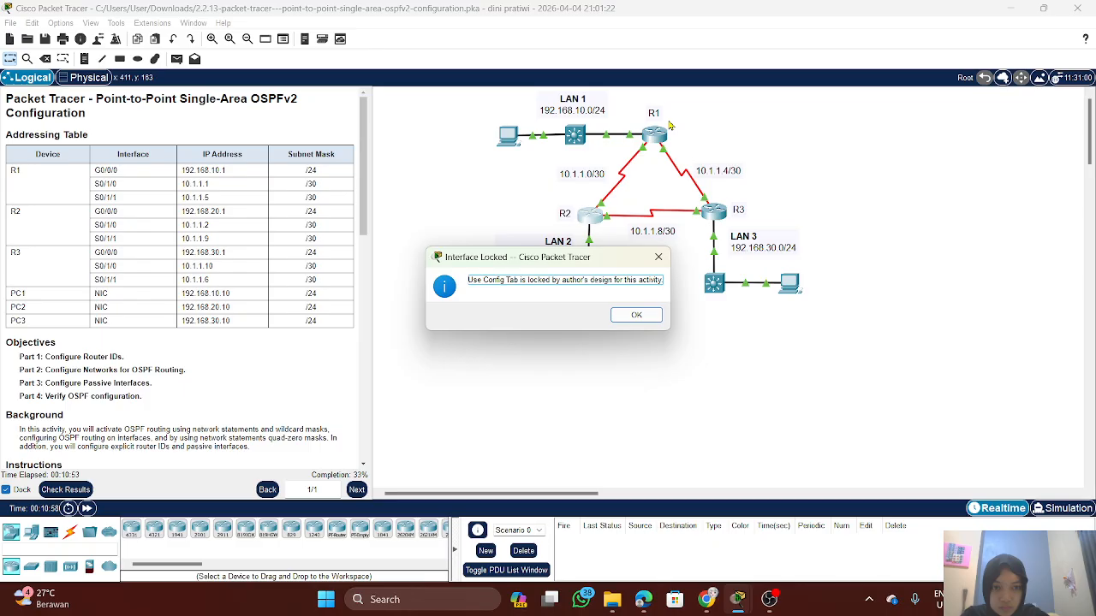
{"action": "left_click", "coordinate": [636, 315]}
{"action": "left_click", "coordinate": [590, 217]}
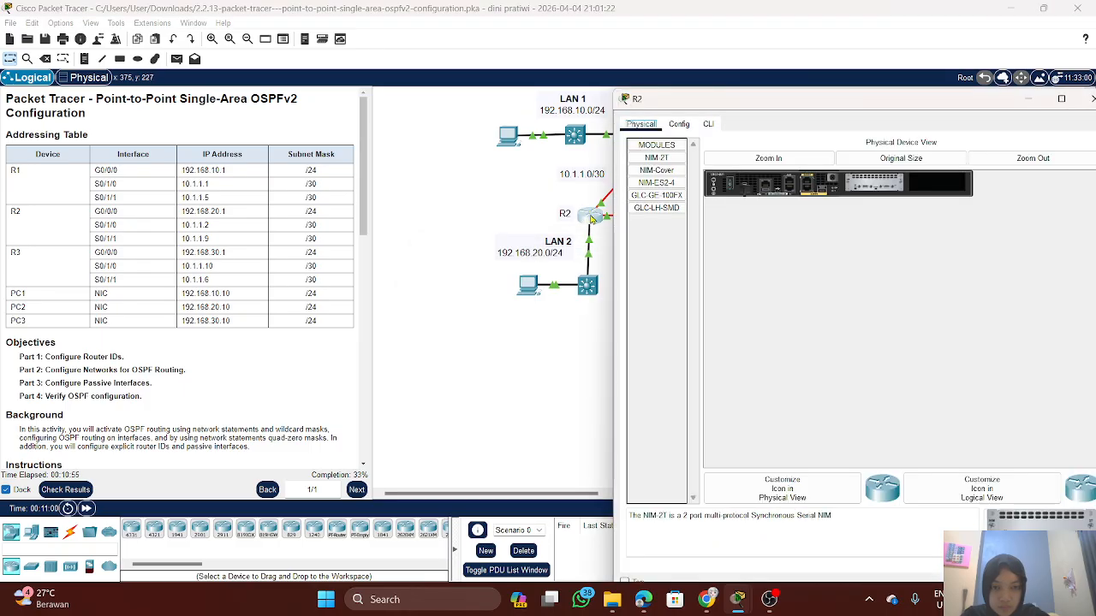
{"action": "double_click", "coordinate": [661, 146]}
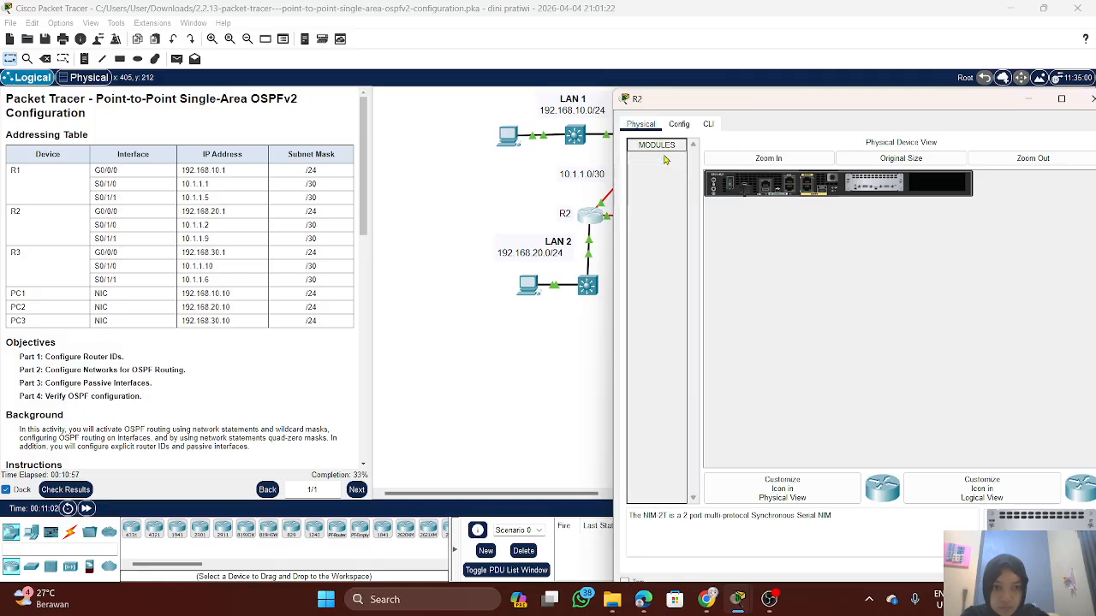
{"action": "double_click", "coordinate": [665, 146]}
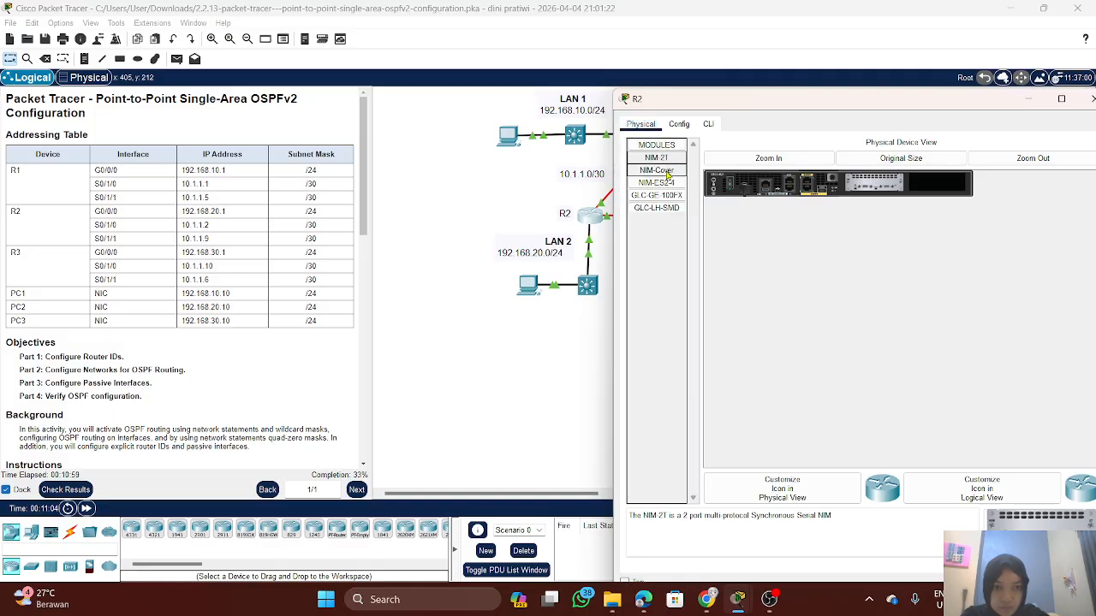
Step: Look through the descriptions of R2's available modules, return to its command line, and move the console to view the topology
{"action": "left_click", "coordinate": [661, 171]}
{"action": "left_click", "coordinate": [667, 183]}
{"action": "left_click", "coordinate": [669, 195]}
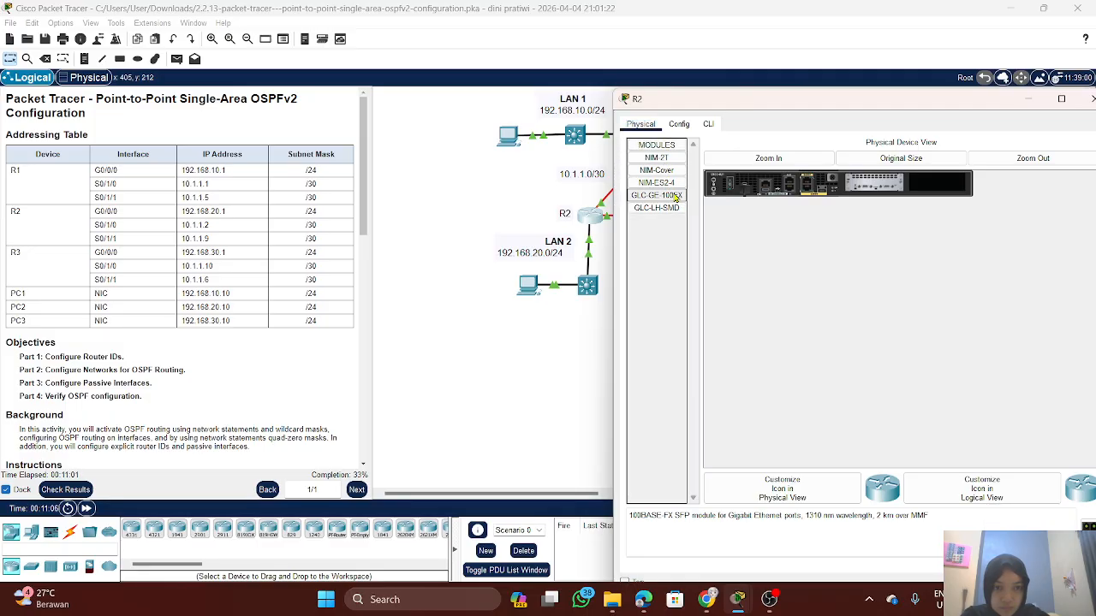
{"action": "left_click", "coordinate": [707, 124]}
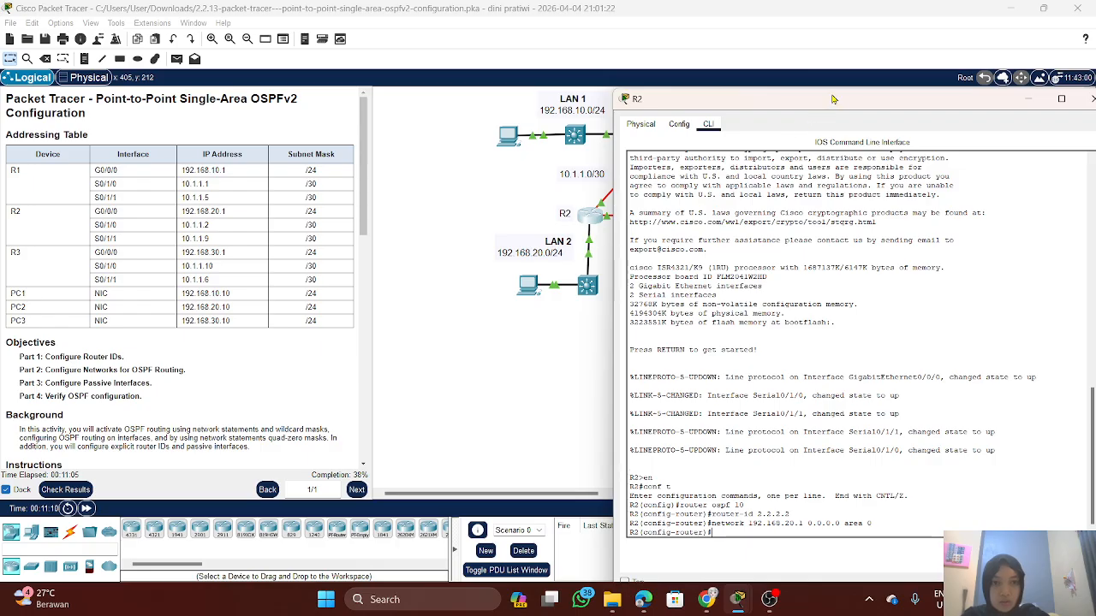
{"action": "left_click_drag", "start_coordinate": [831, 103], "coordinate": [693, 59]}
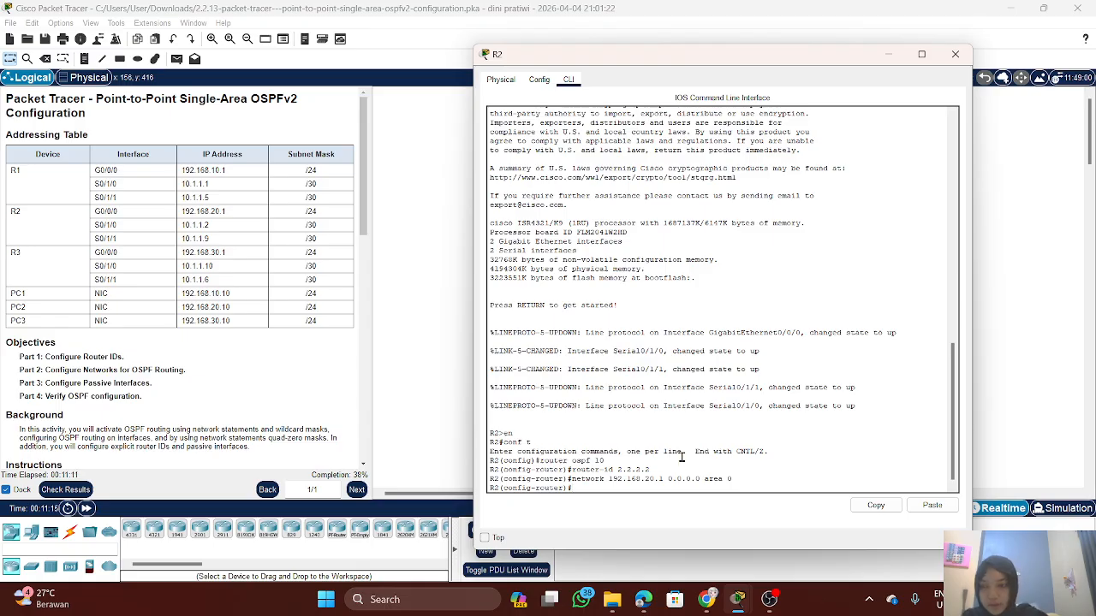
{"action": "left_click_drag", "start_coordinate": [659, 64], "coordinate": [743, 106]}
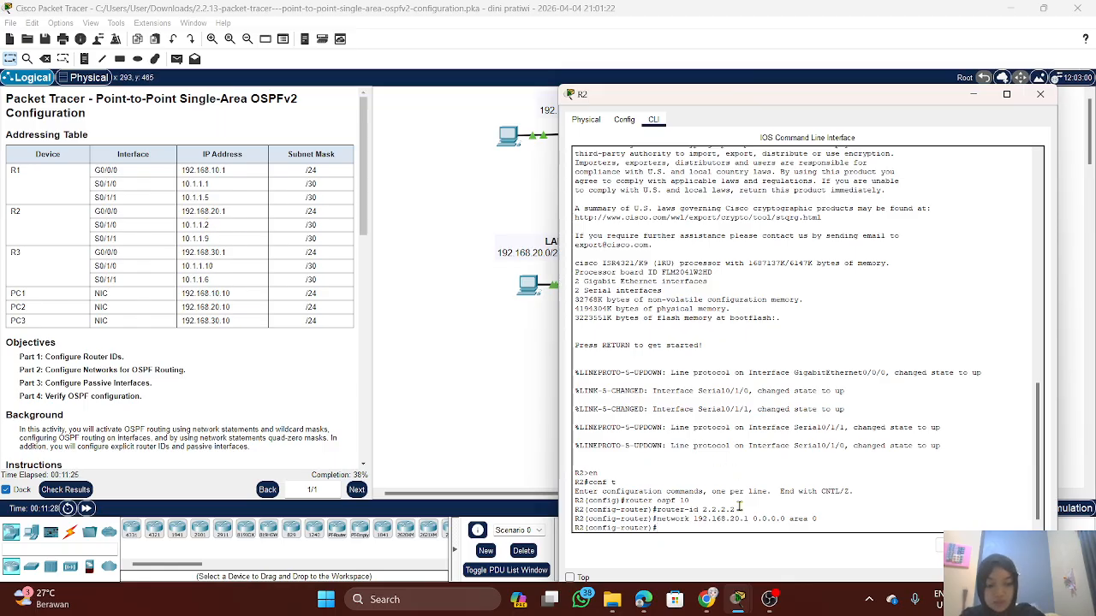
Step: Add the statement "network 10.1.1.2 0.0.0.0 area 0" to R2's OSPF configuration
{"action": "type", "text": "router)#"}
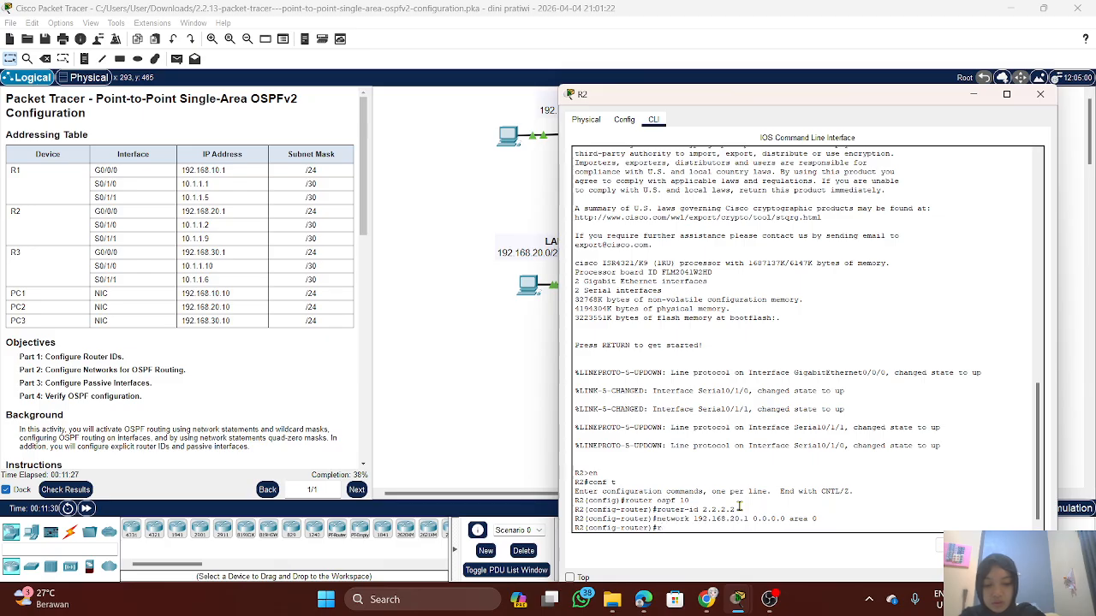
{"action": "type", "text": "network "}
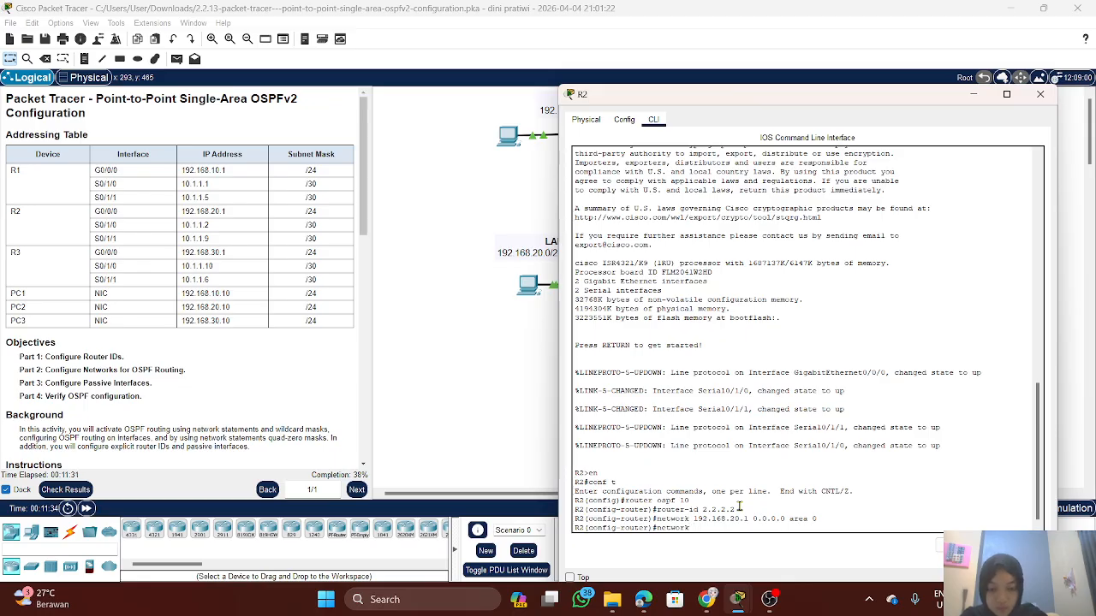
{"action": "type", "text": "10.1.1."}
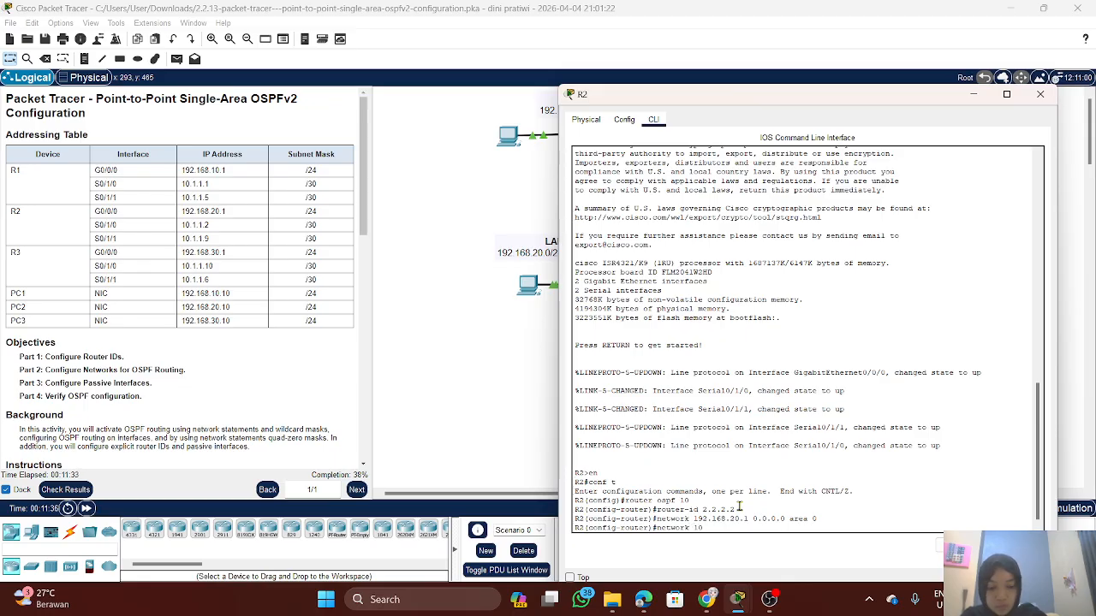
{"action": "type", "text": "."}
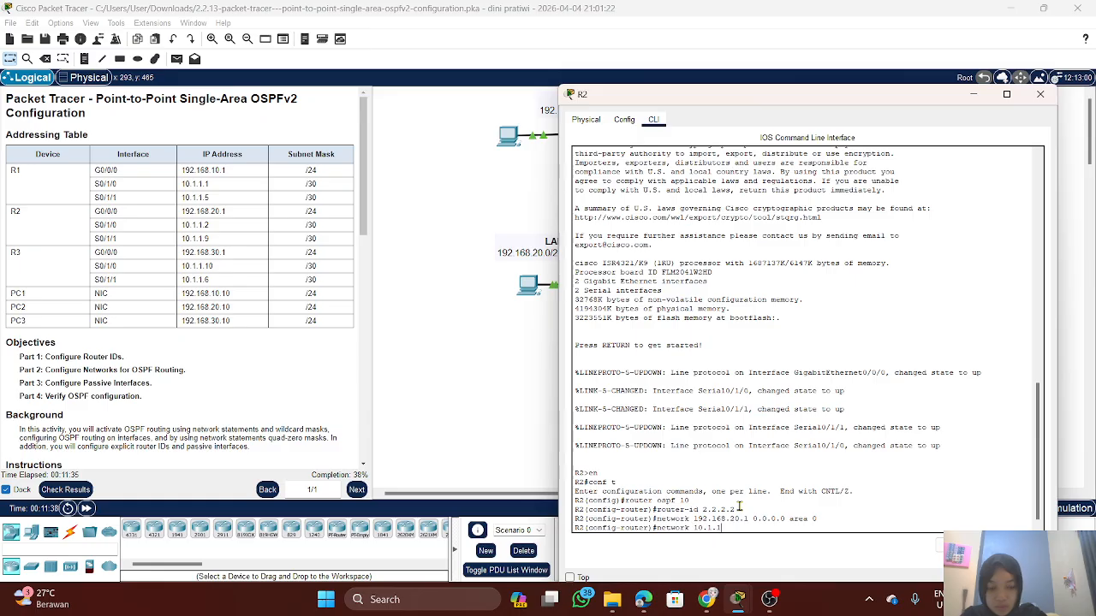
{"action": "type", "text": "2"}
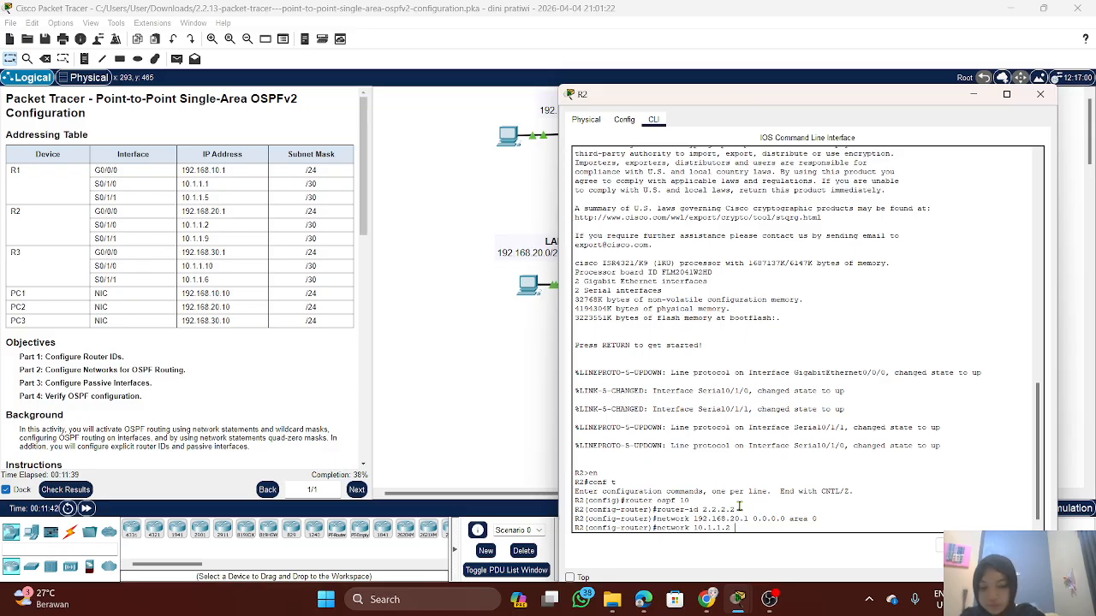
{"action": "type", "text": " 0.0.0"}
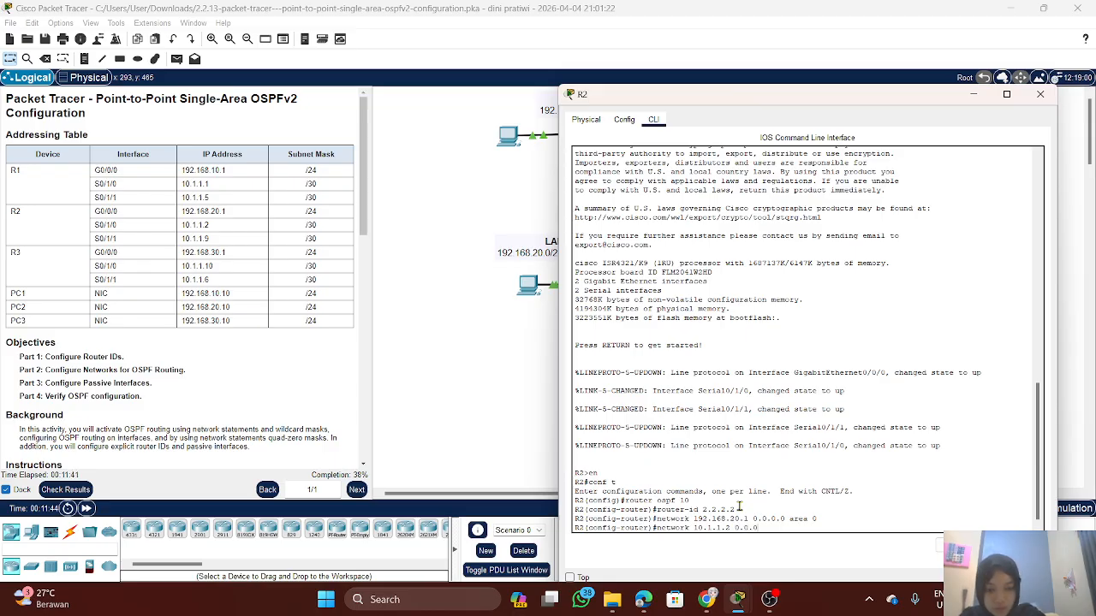
{"action": "type", "text": ".0"}
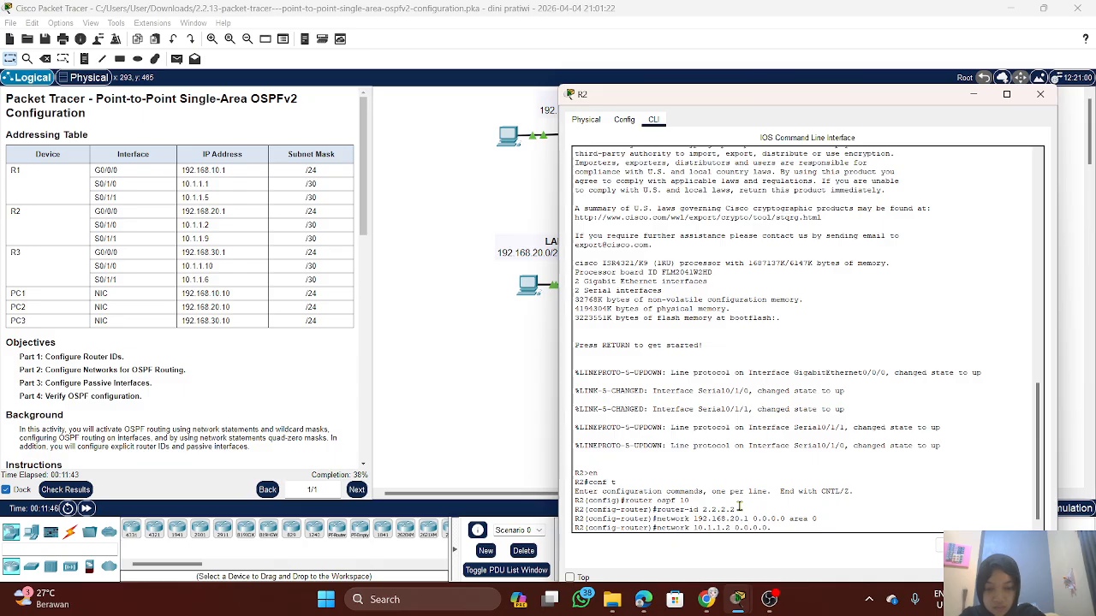
{"action": "type", "text": " area 0"}
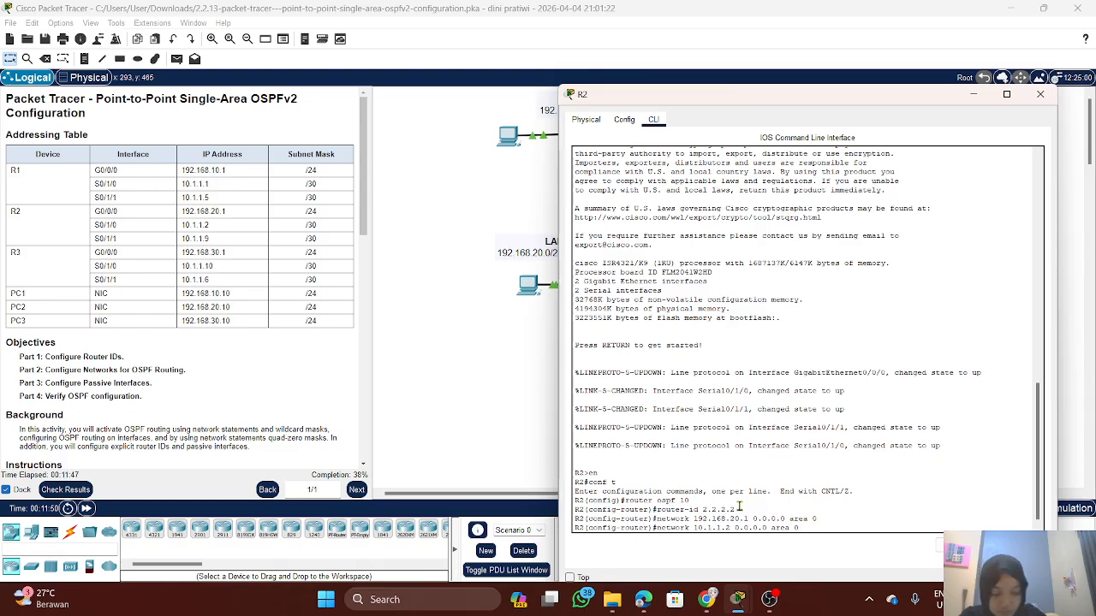
{"action": "key", "text": "Return"}
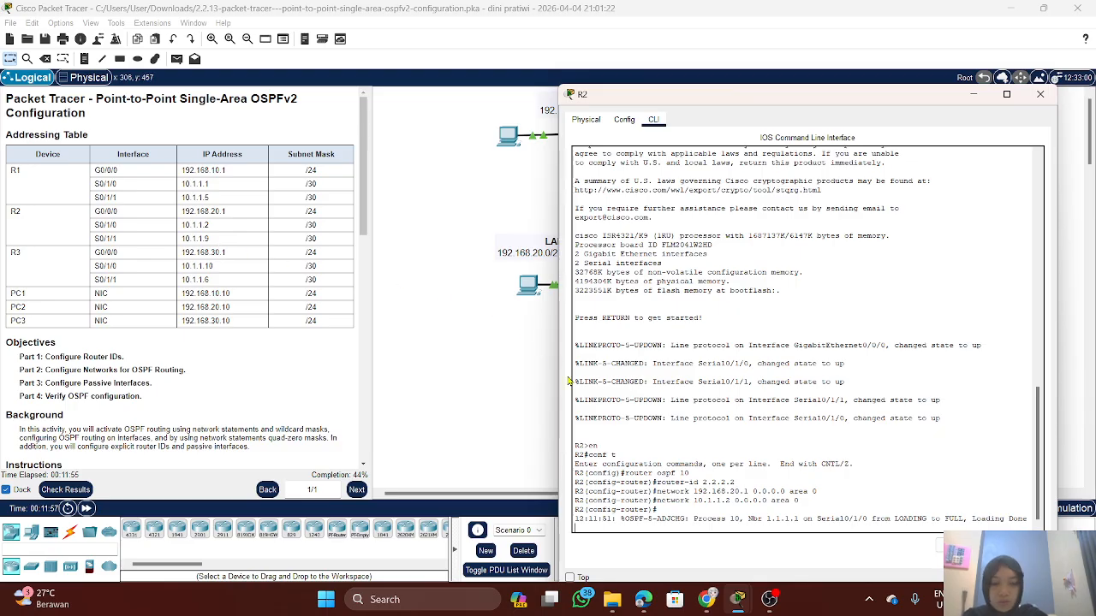
Step: Reuse the previous statement to add "network 10.1.1.9 0.0.0.0 area 0" to R2's OSPF configuration, and minimize its console
{"action": "key", "text": "Up"}
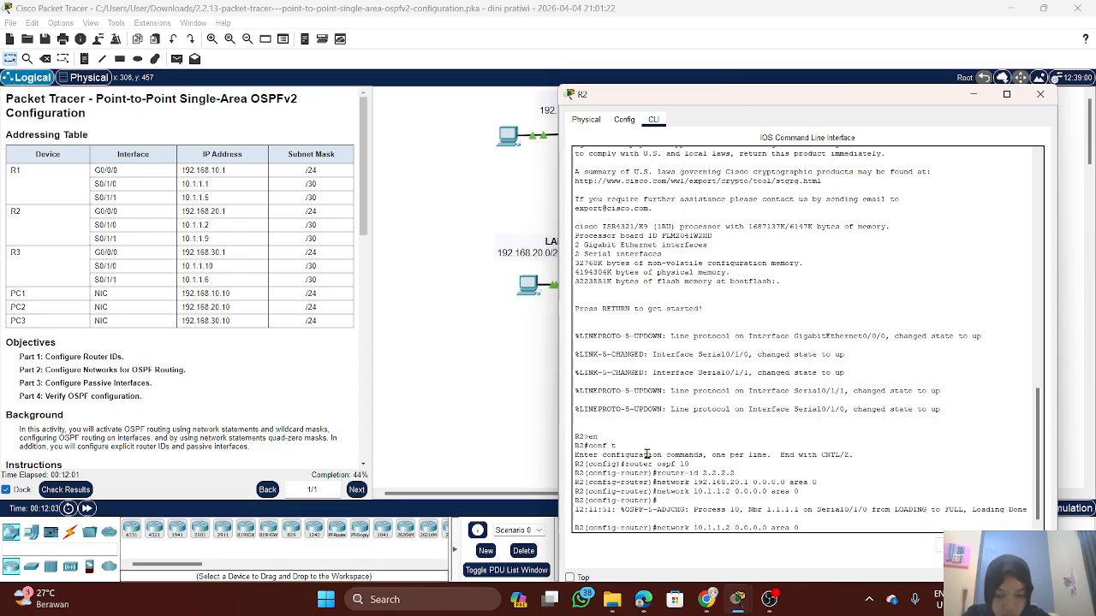
{"action": "key", "text": "Left"}
{"action": "key", "text": "Left"}
{"action": "key", "text": "Left"}
{"action": "key", "text": "Left"}
{"action": "key", "text": "Left"}
{"action": "key", "text": "Left"}
{"action": "key", "text": "Left"}
{"action": "key", "text": "Left"}
{"action": "key", "text": "Left"}
{"action": "key", "text": "Left"}
{"action": "key", "text": "Left"}
{"action": "key", "text": "Left"}
{"action": "key", "text": "Left"}
{"action": "key", "text": "Left"}
{"action": "key", "text": "Left"}
{"action": "key", "text": "BackSpace"}
{"action": "type", "text": "9"}
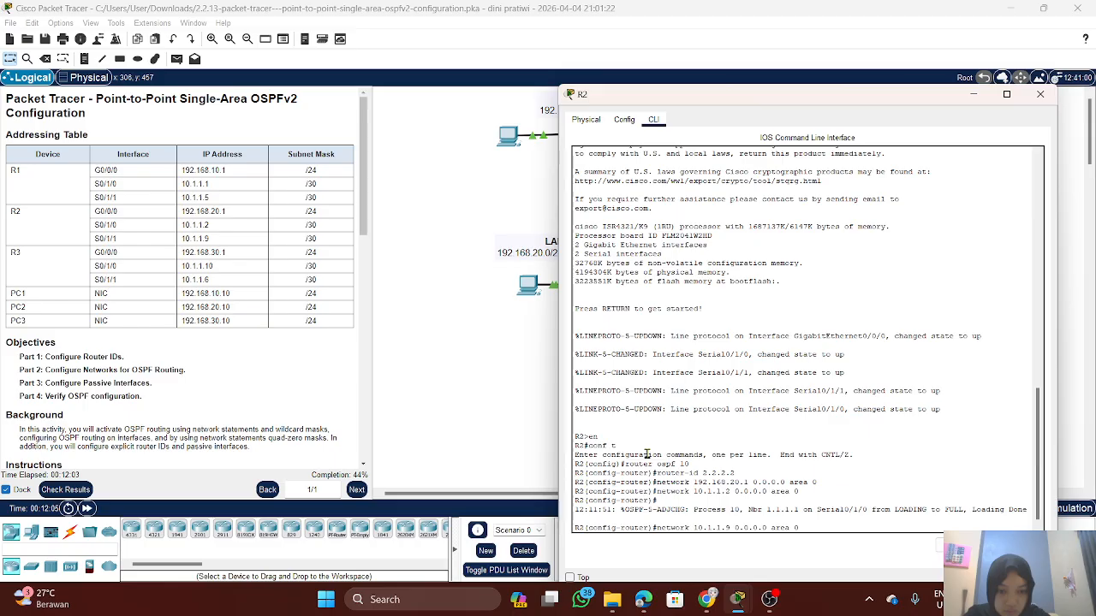
{"action": "key", "text": "Return"}
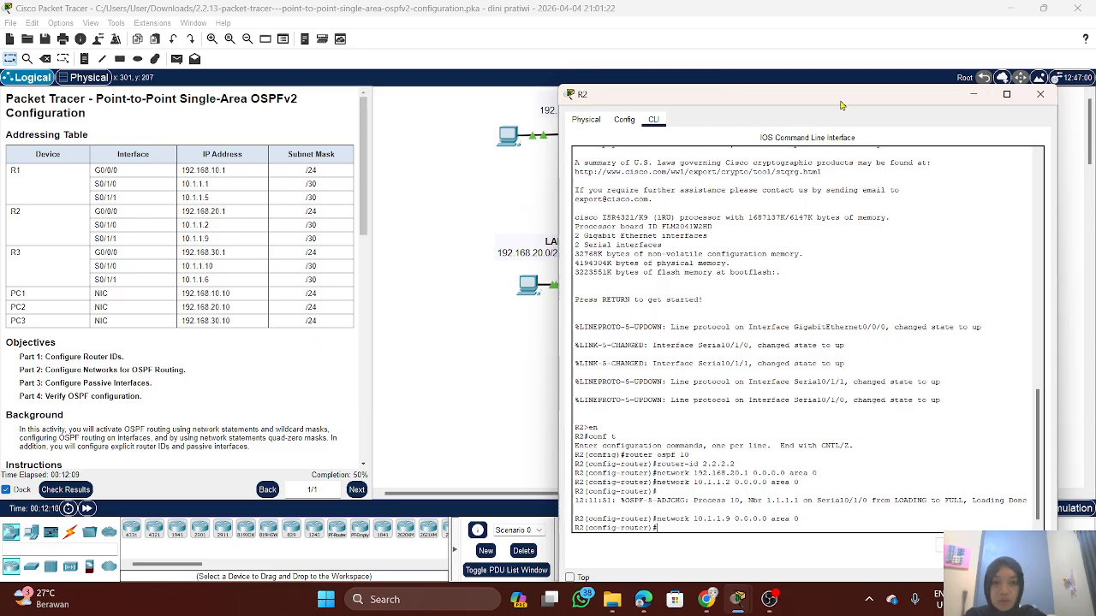
{"action": "left_click", "coordinate": [972, 96]}
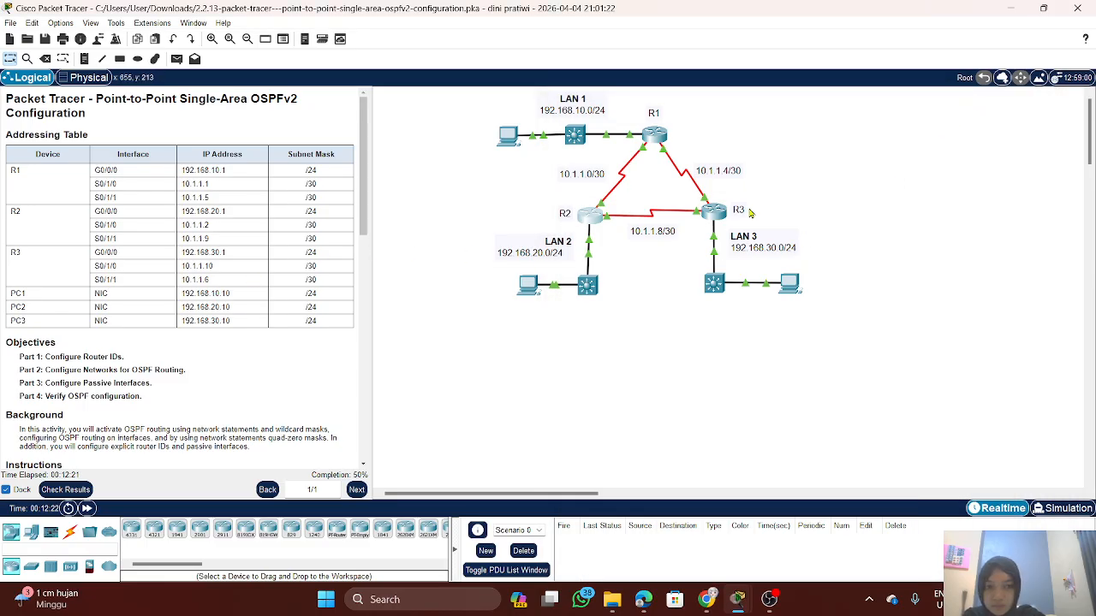
Step: Look at R3's console, and check the activity's assessment items for what remains incorrect
{"action": "left_click", "coordinate": [715, 211]}
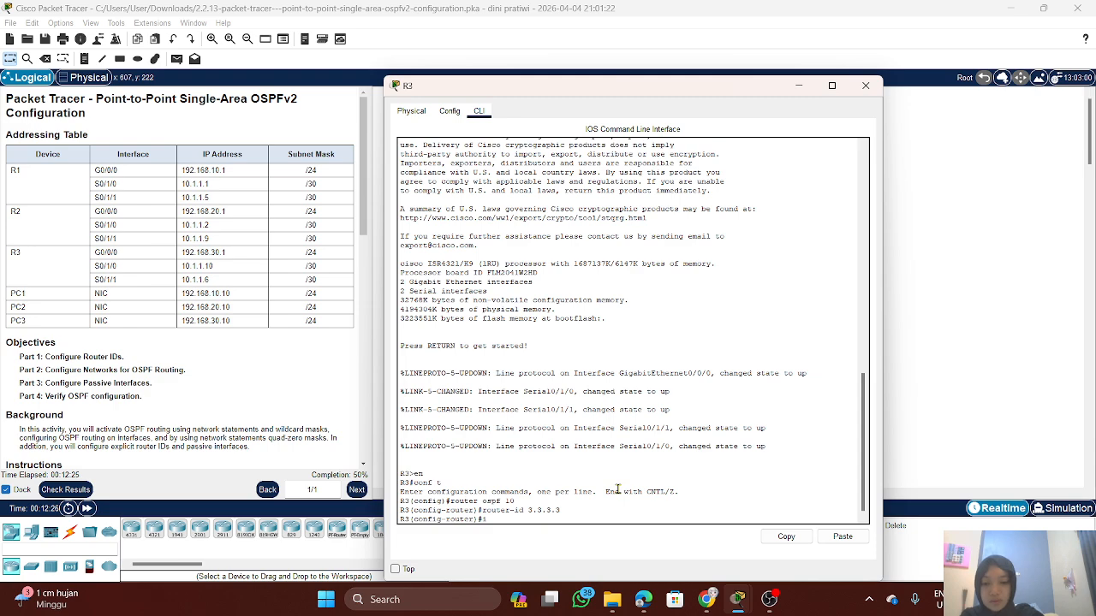
{"action": "left_click", "coordinate": [797, 86]}
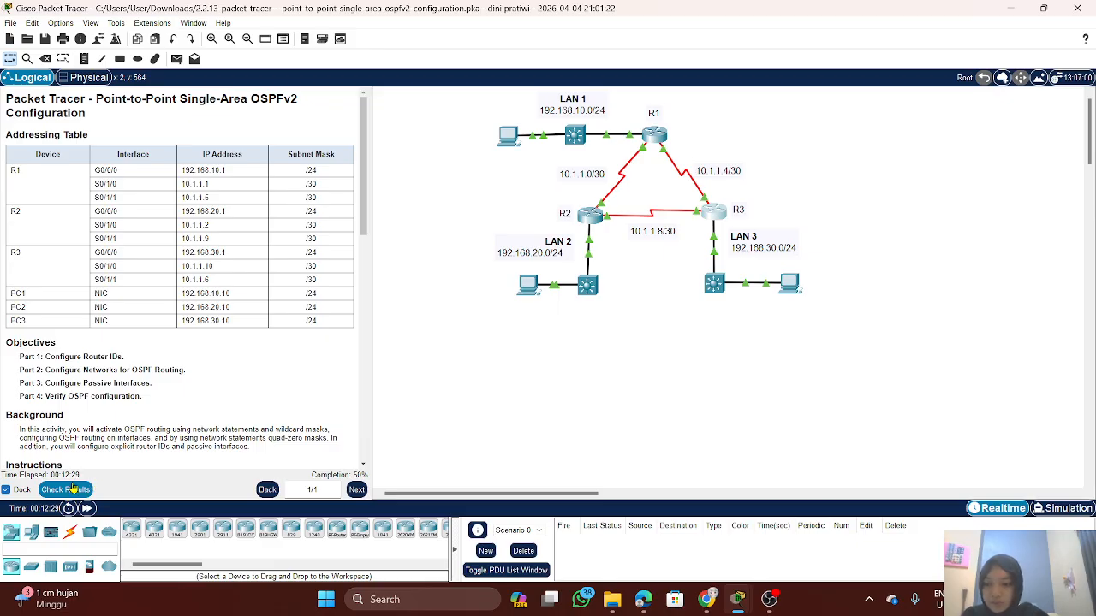
{"action": "left_click", "coordinate": [69, 490]}
{"action": "left_click", "coordinate": [112, 88]}
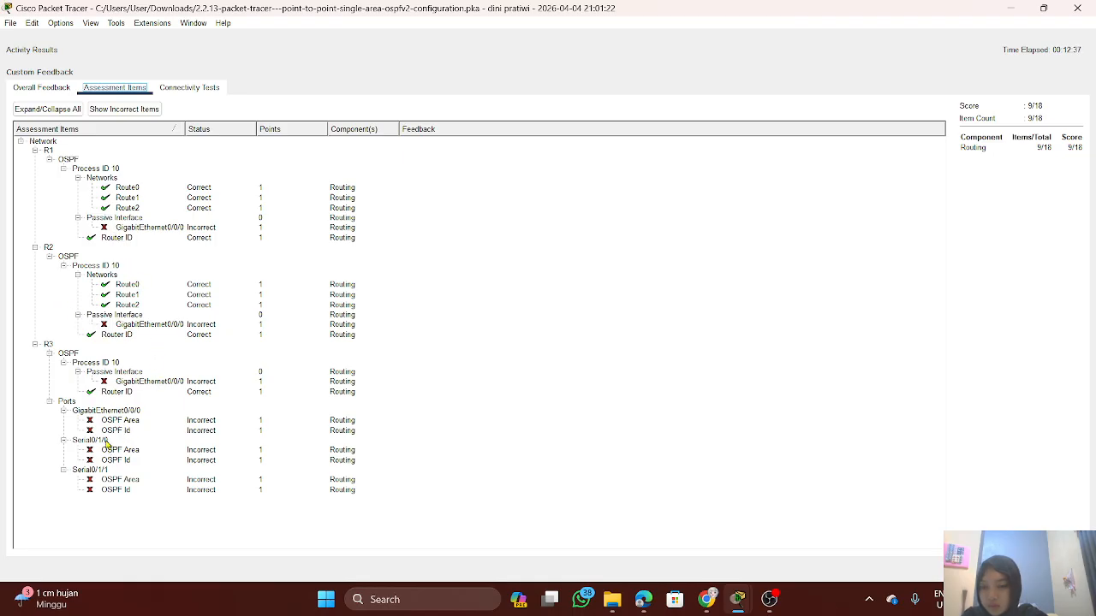
{"action": "left_click", "coordinate": [1058, 569]}
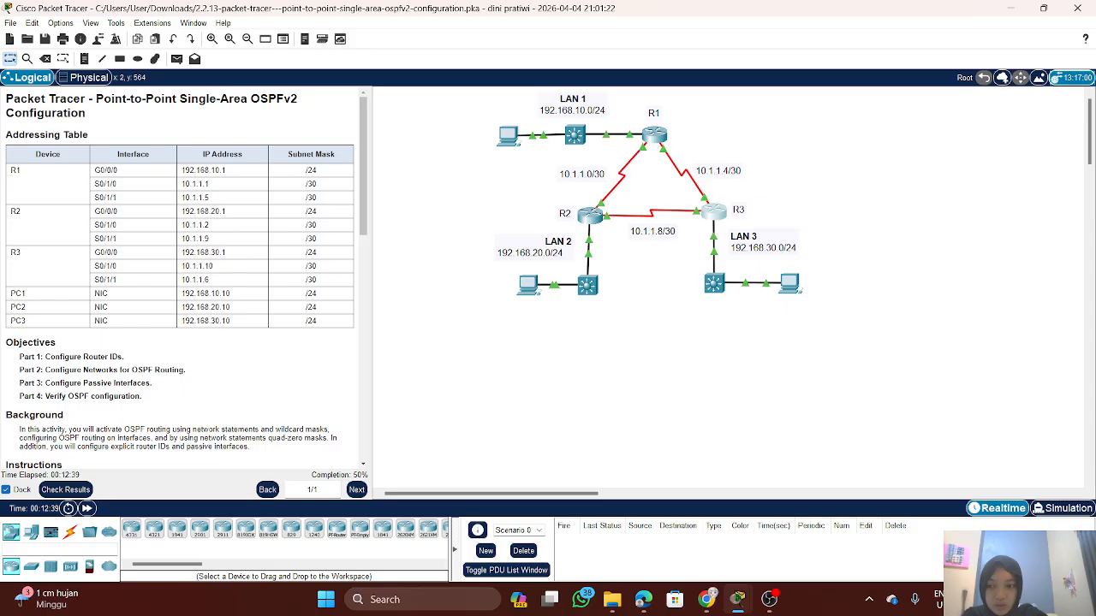
Step: Read the Step 3 instructions for OSPF on router interfaces, and exit OSPF router configuration mode on R3
{"action": "left_click", "coordinate": [713, 212]}
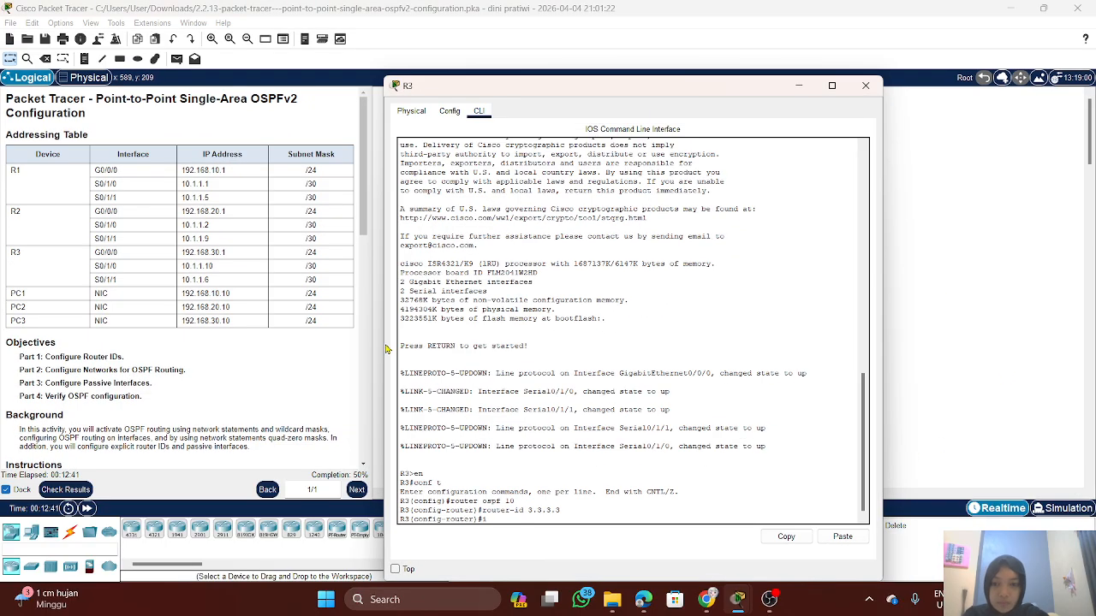
{"action": "scroll", "coordinate": [228, 380], "scroll_direction": "down", "scroll_amount": 4}
{"action": "scroll", "coordinate": [229, 381], "scroll_direction": "down", "scroll_amount": 8}
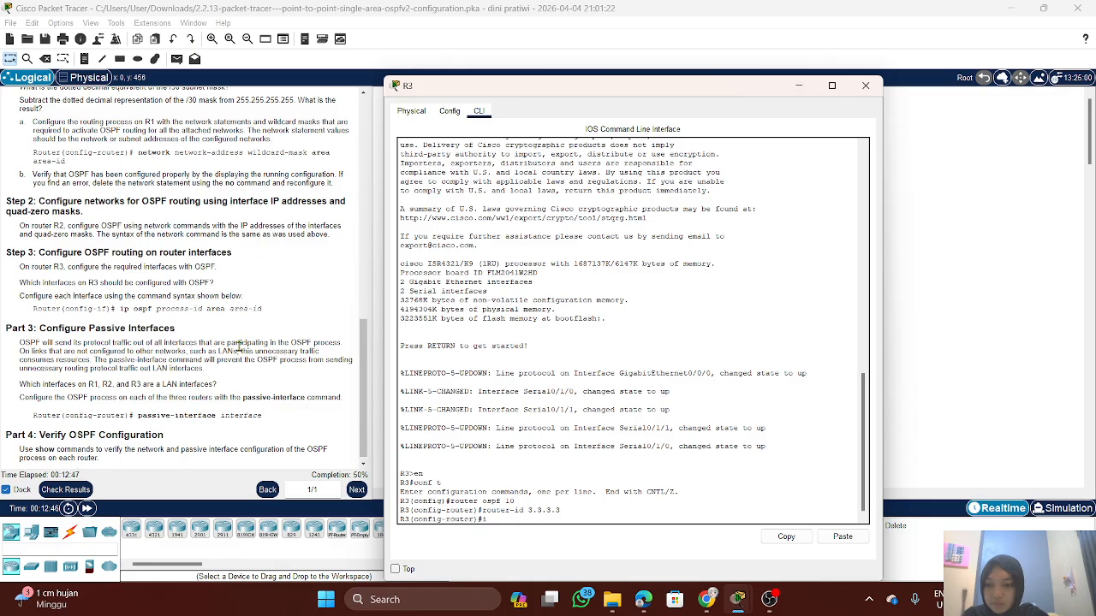
{"action": "scroll", "coordinate": [240, 343], "scroll_direction": "down", "scroll_amount": 1}
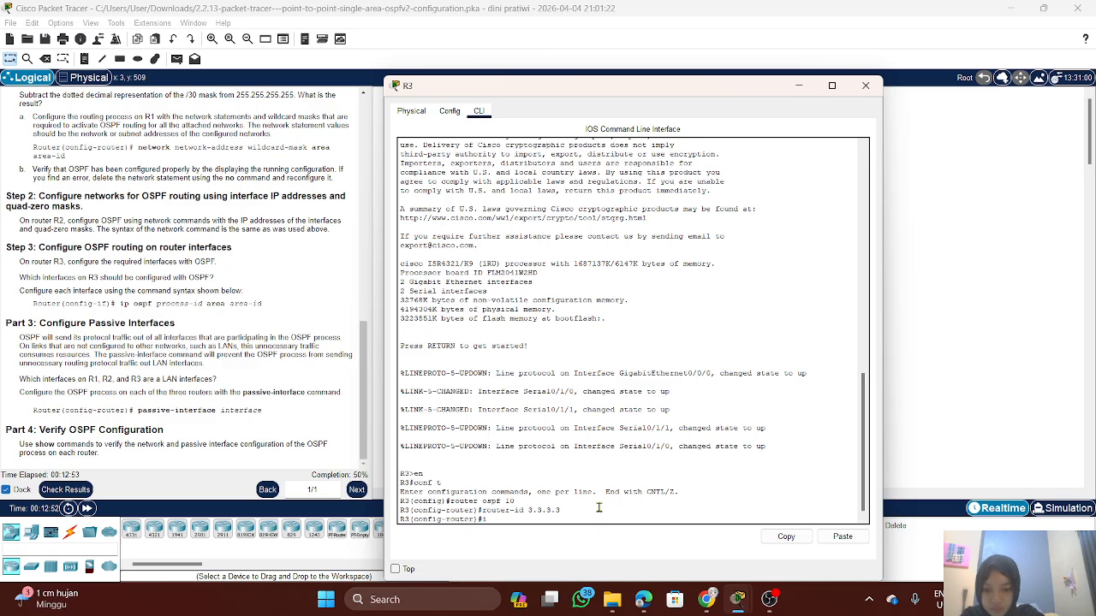
{"action": "key", "text": "BackSpace"}
{"action": "type", "text": "e"}
{"action": "type", "text": "cit"}
{"action": "key", "text": "BackSpace"}
{"action": "key", "text": "BackSpace"}
{"action": "key", "text": "BackSpace"}
{"action": "type", "text": "xit"}
{"action": "key", "text": "Return"}
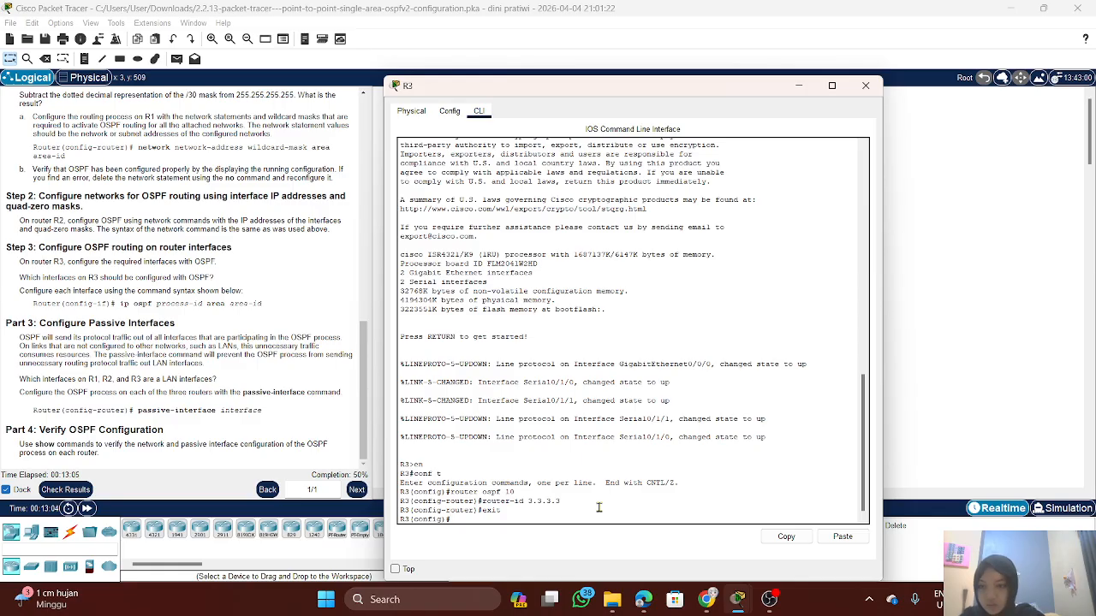
Step: Enter interface configuration mode for GigabitEthernet0/0/0 on R3
{"action": "type", "text": "interface"}
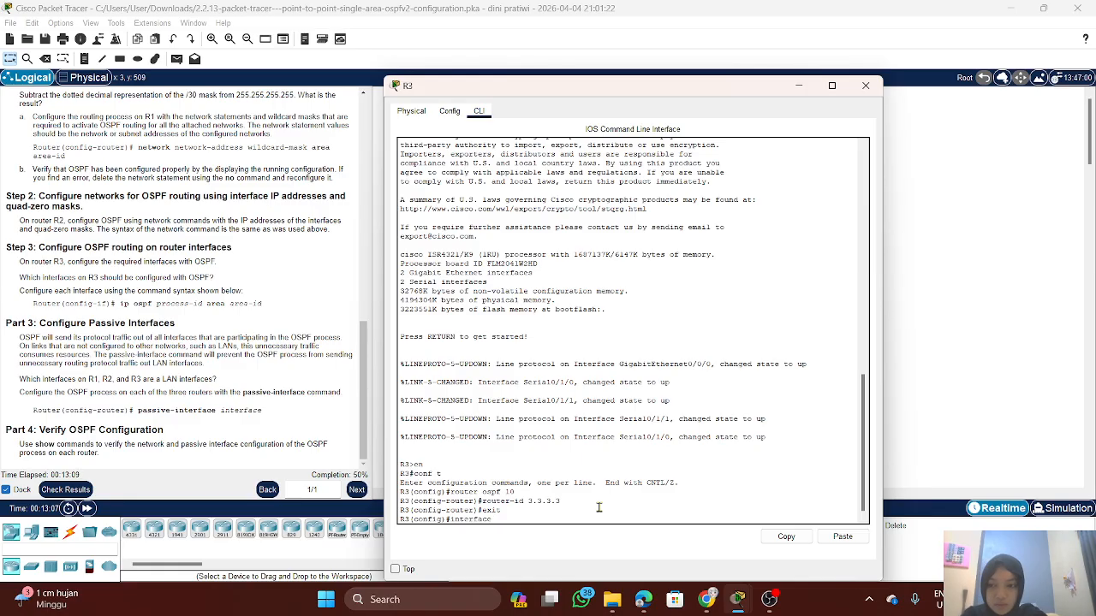
{"action": "type", "text": " Giga"}
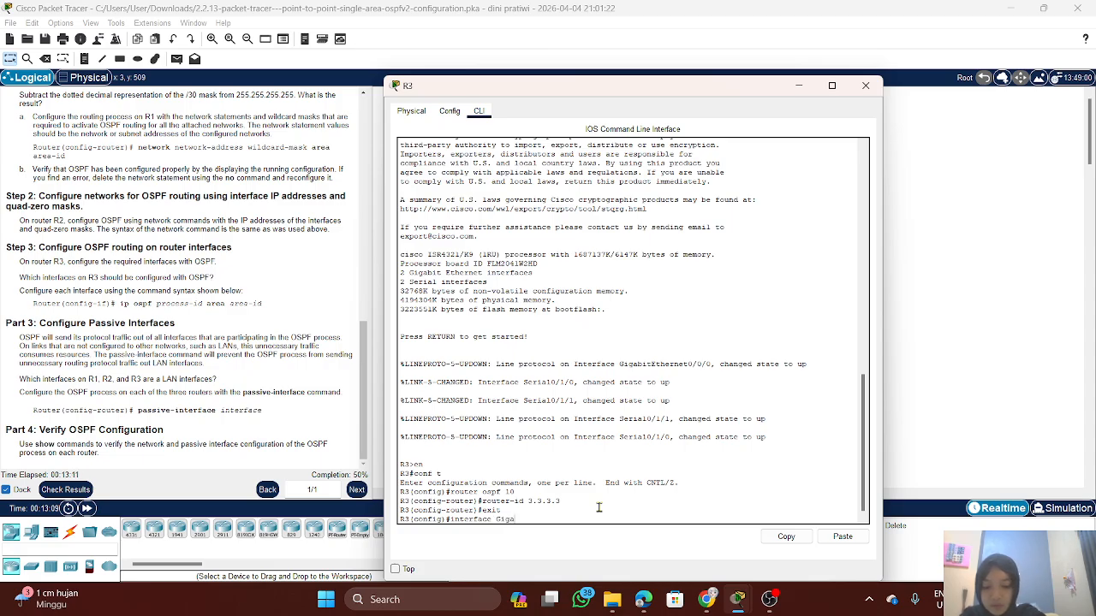
{"action": "type", "text": "bit"}
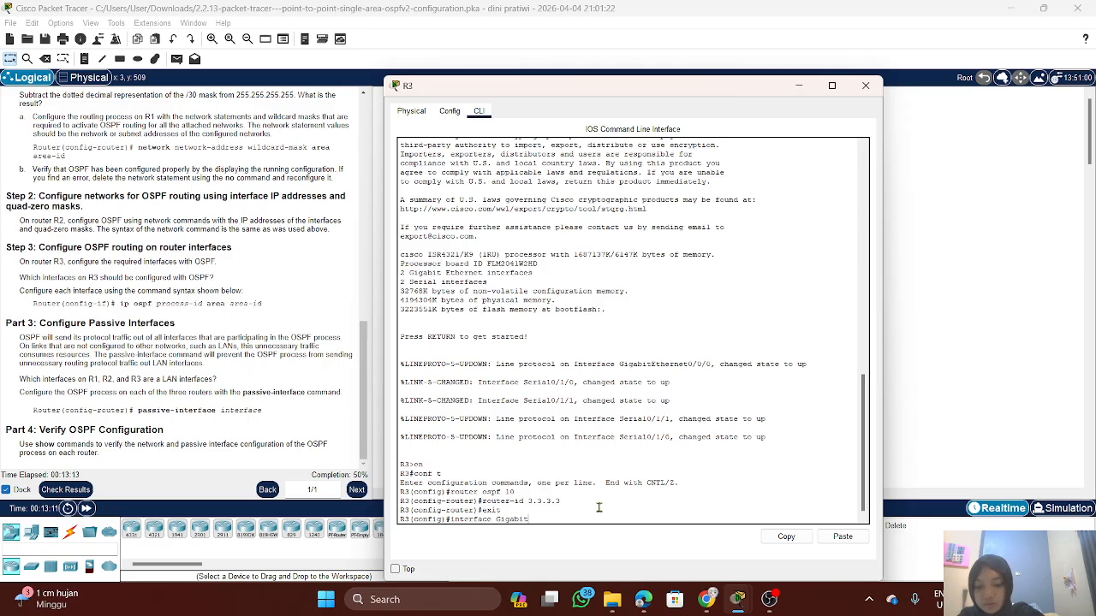
{"action": "type", "text": "ethe"}
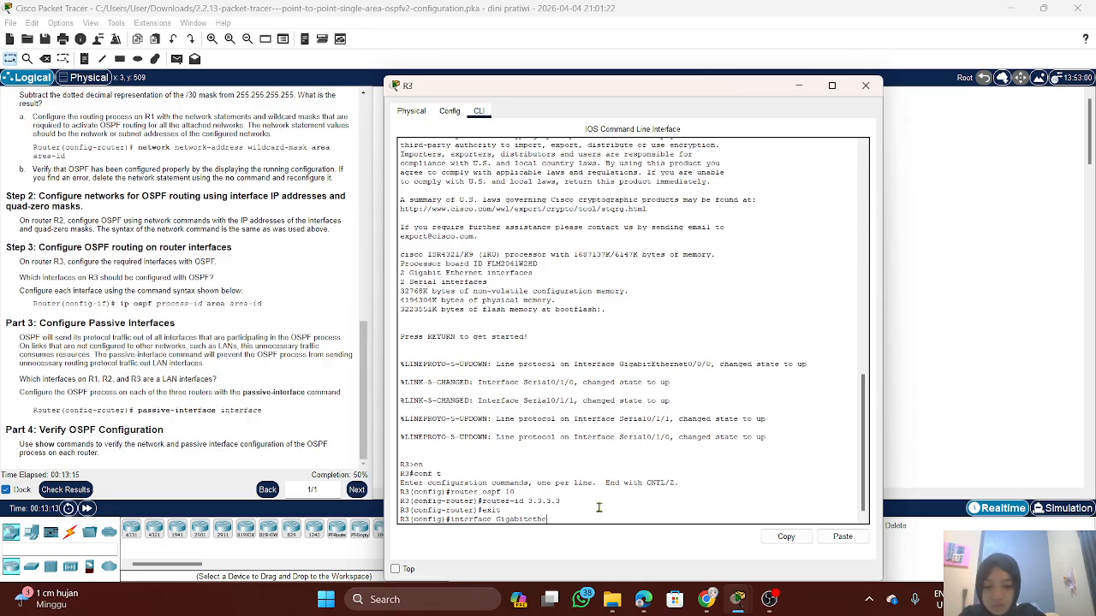
{"action": "type", "text": "rnet"}
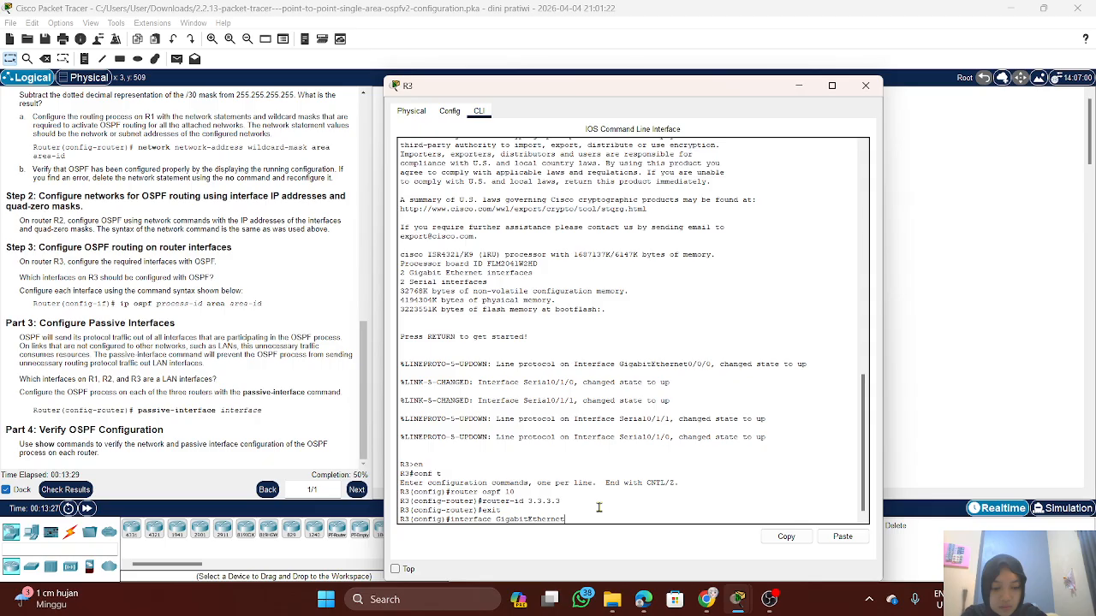
{"action": "type", "text": "/0/0"}
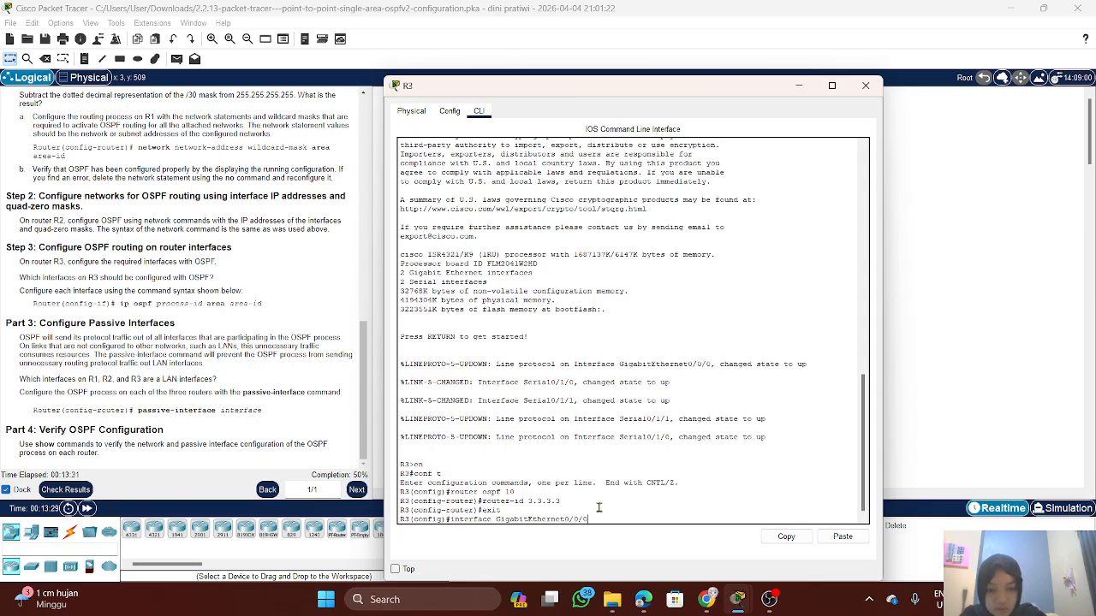
{"action": "key", "text": "Return"}
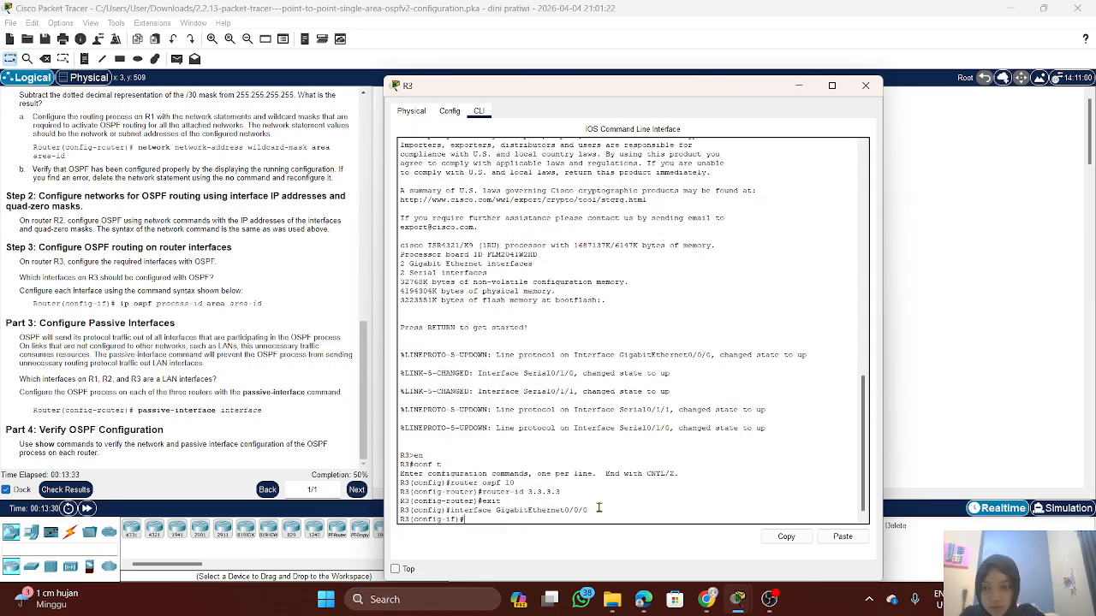
Step: Enable OSPF process 10 in area 0 on R3's GigabitEthernet0/0/0 interface with "ip ospf 10 area 0"
{"action": "type", "text": "i"}
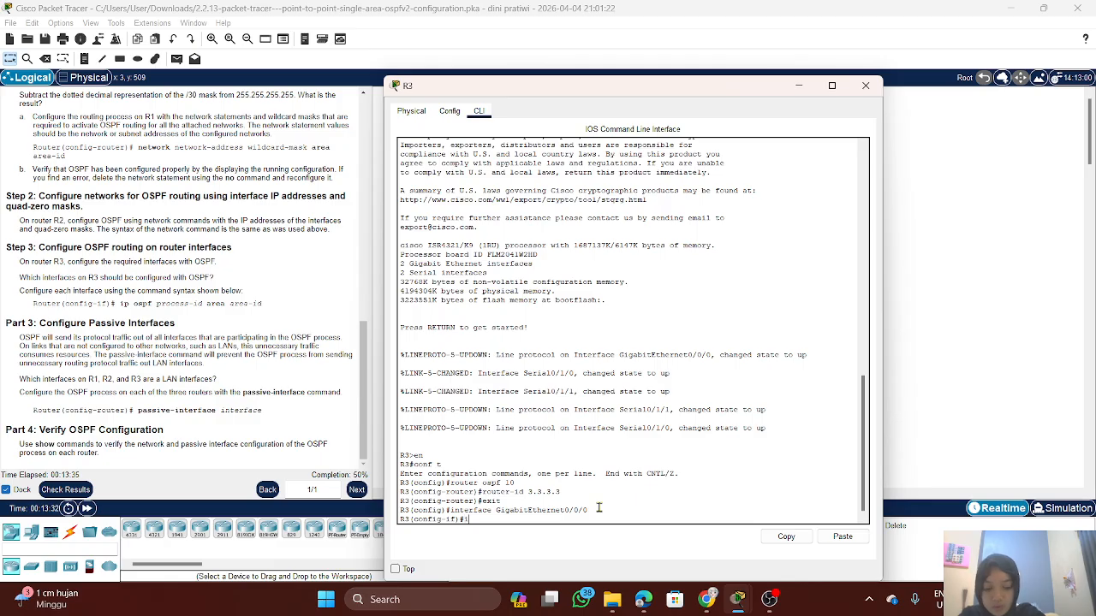
{"action": "key", "text": "BackSpace"}
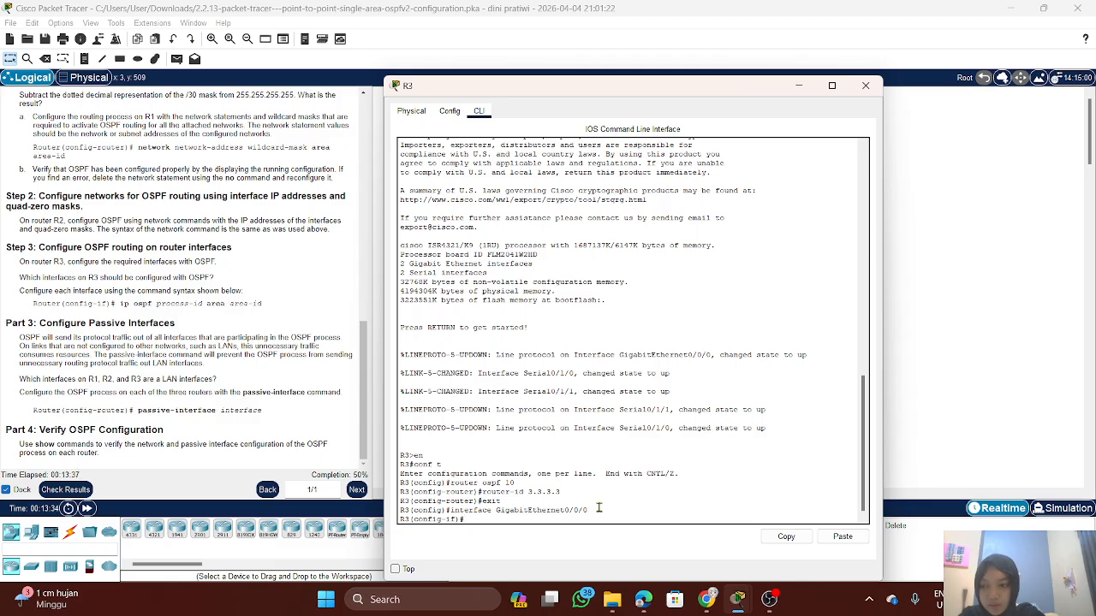
{"action": "type", "text": "ip os"}
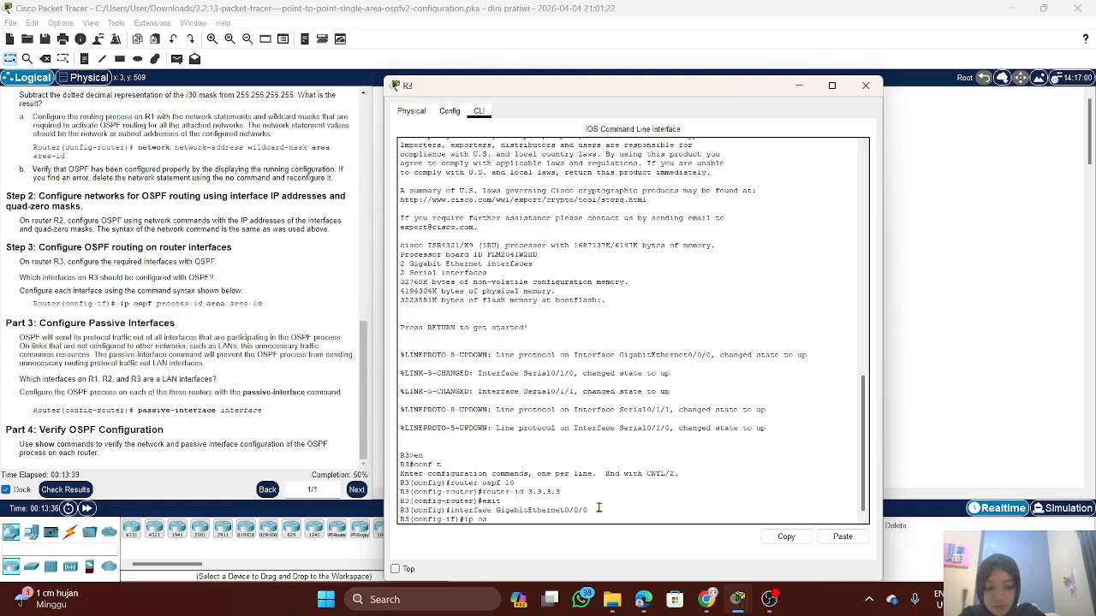
{"action": "type", "text": "pf"}
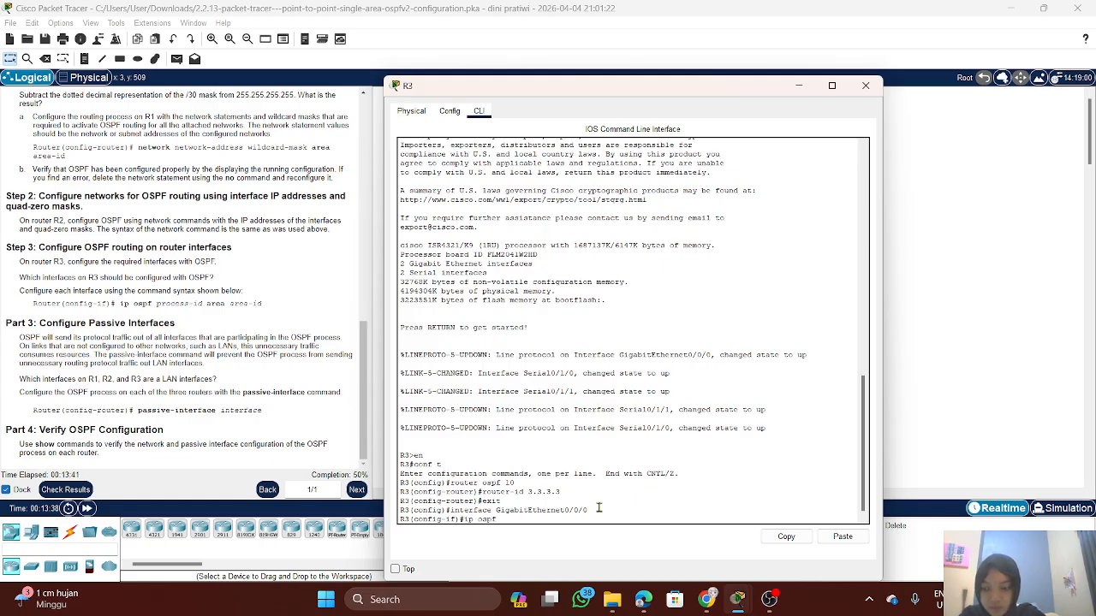
{"action": "type", "text": " 10 area"}
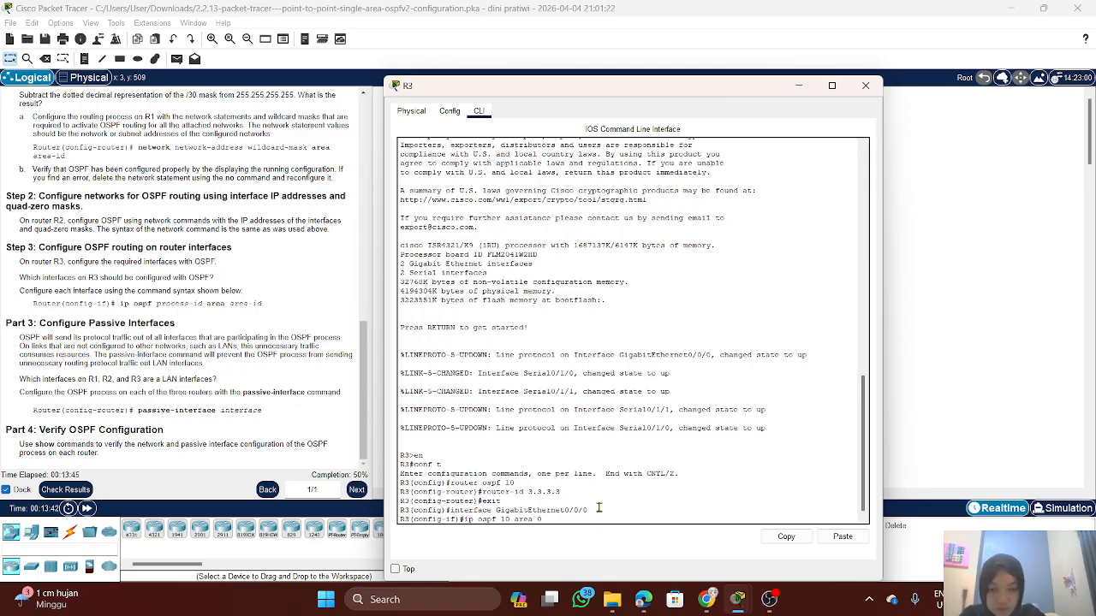
{"action": "type", "text": " 0"}
{"action": "key", "text": "Return"}
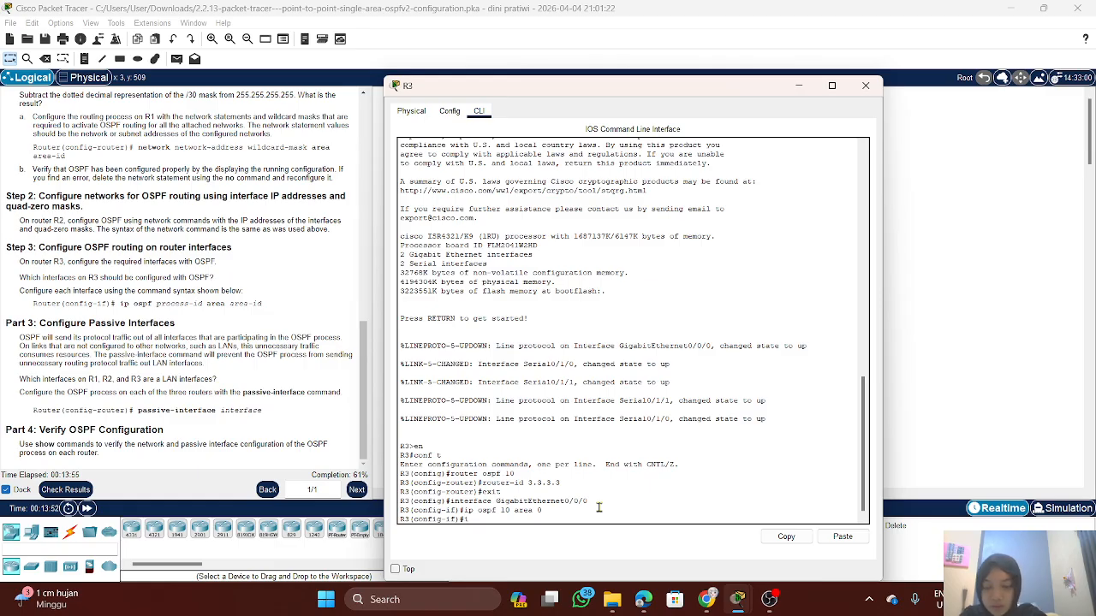
Step: Switch R3's console to interface configuration mode for Serial0/1/0
{"action": "type", "text": "nterf"}
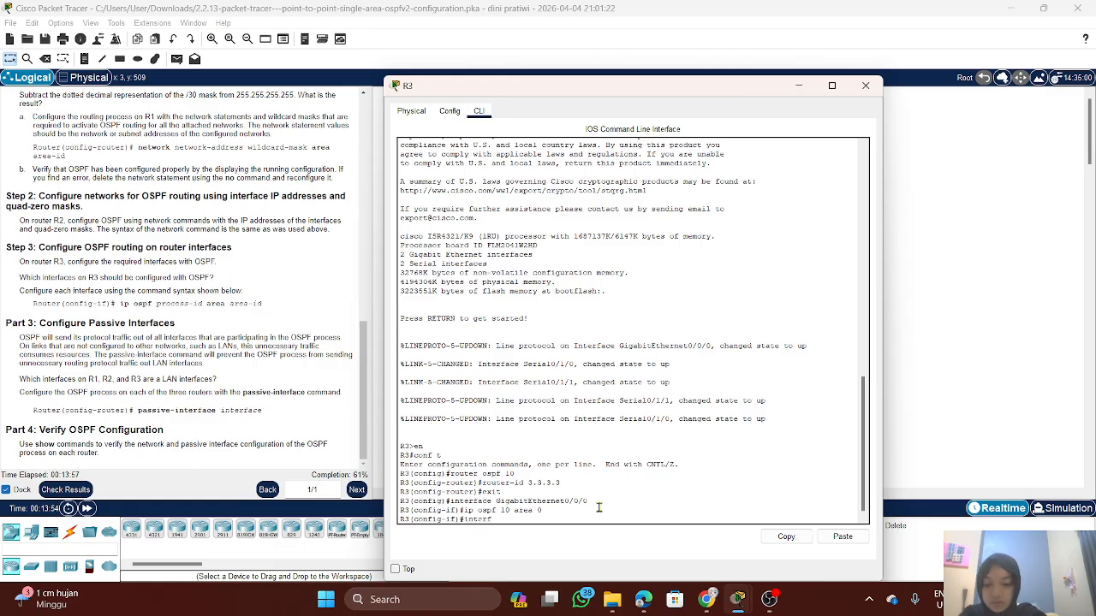
{"action": "type", "text": "a"}
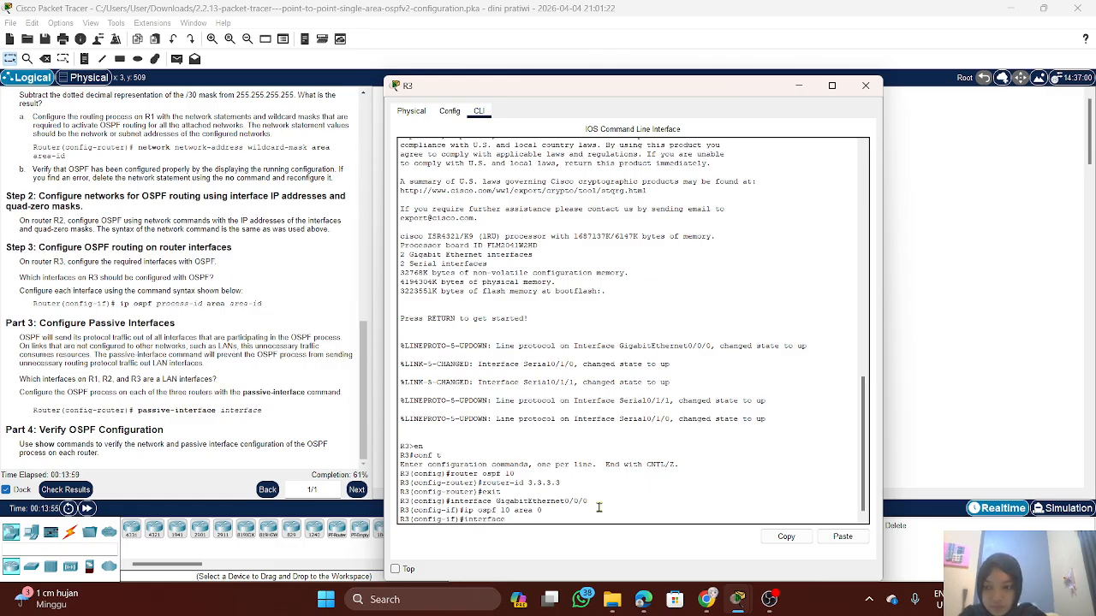
{"action": "type", "text": "ce "}
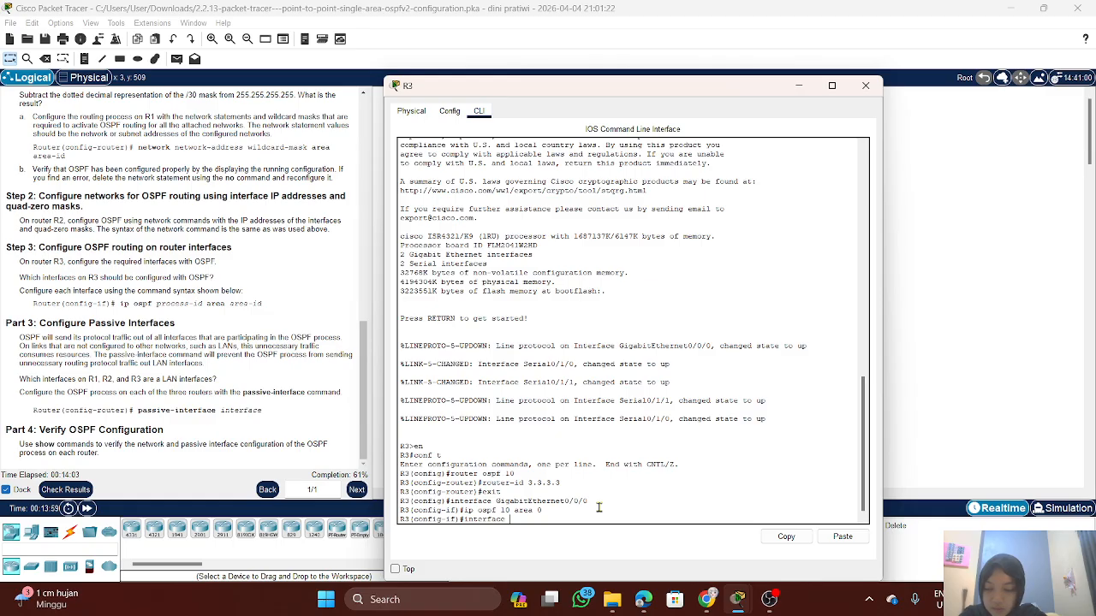
{"action": "type", "text": "Seri"}
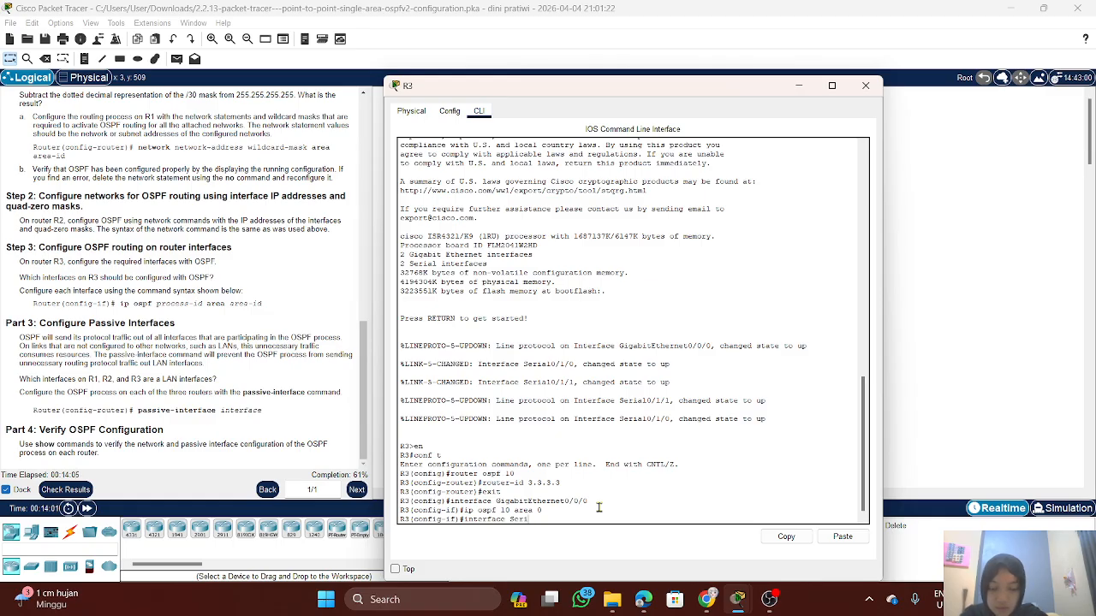
{"action": "type", "text": "al"}
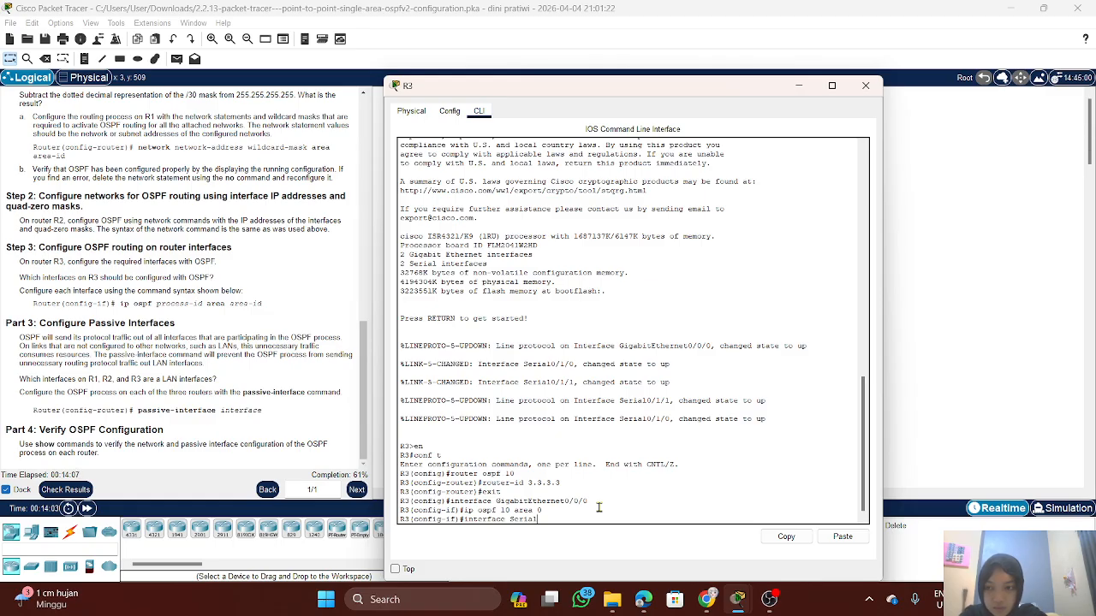
{"action": "type", "text": "0/1/0"}
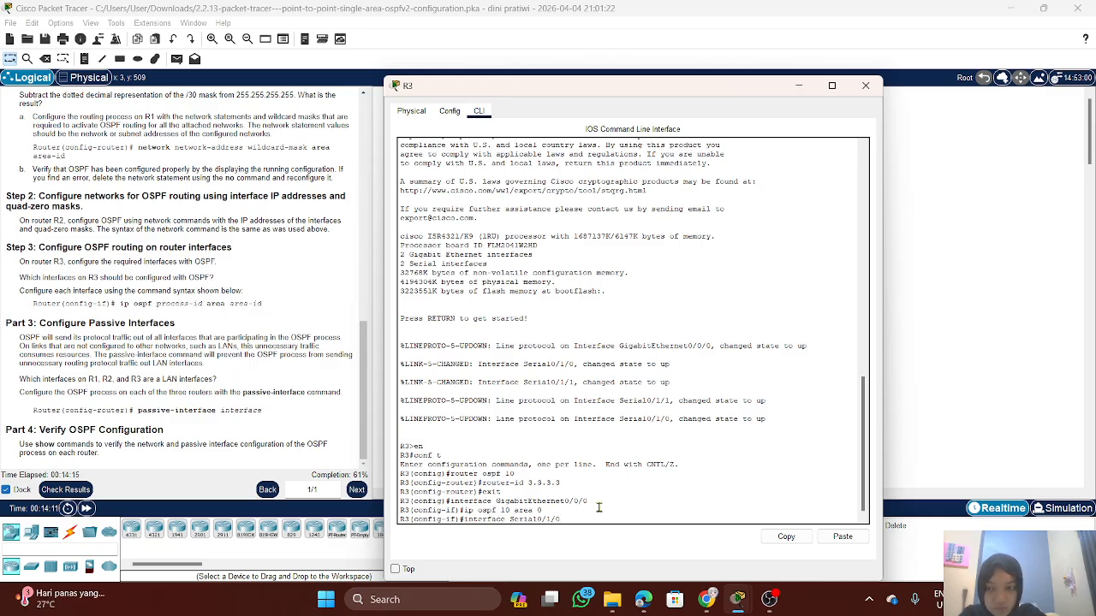
{"action": "key", "text": "Return"}
Step: Compose the command "ip ospf 10 area 0" for Serial0/1/0 at R3's interface configuration prompt
{"action": "left_click_drag", "start_coordinate": [578, 88], "coordinate": [479, 30]}
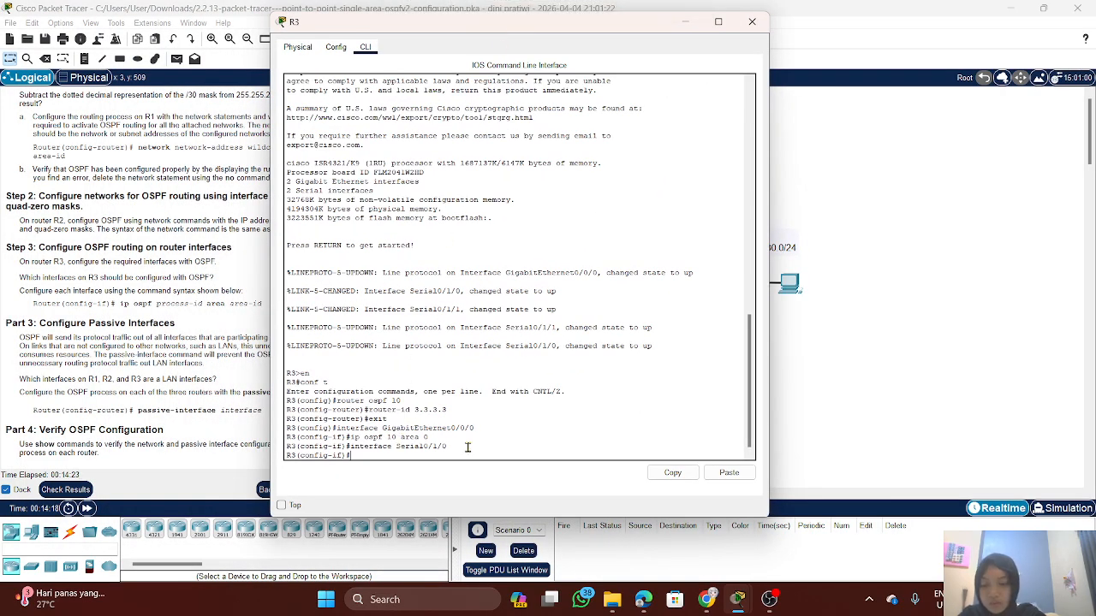
{"action": "type", "text": "ip"}
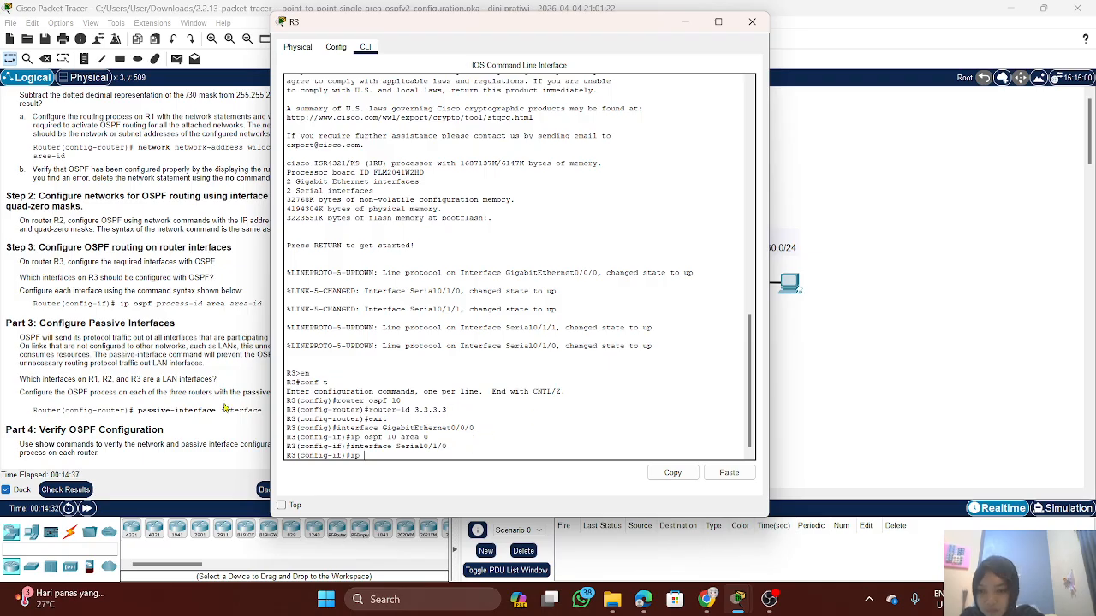
{"action": "key", "text": "BackSpace"}
{"action": "key", "text": "BackSpace"}
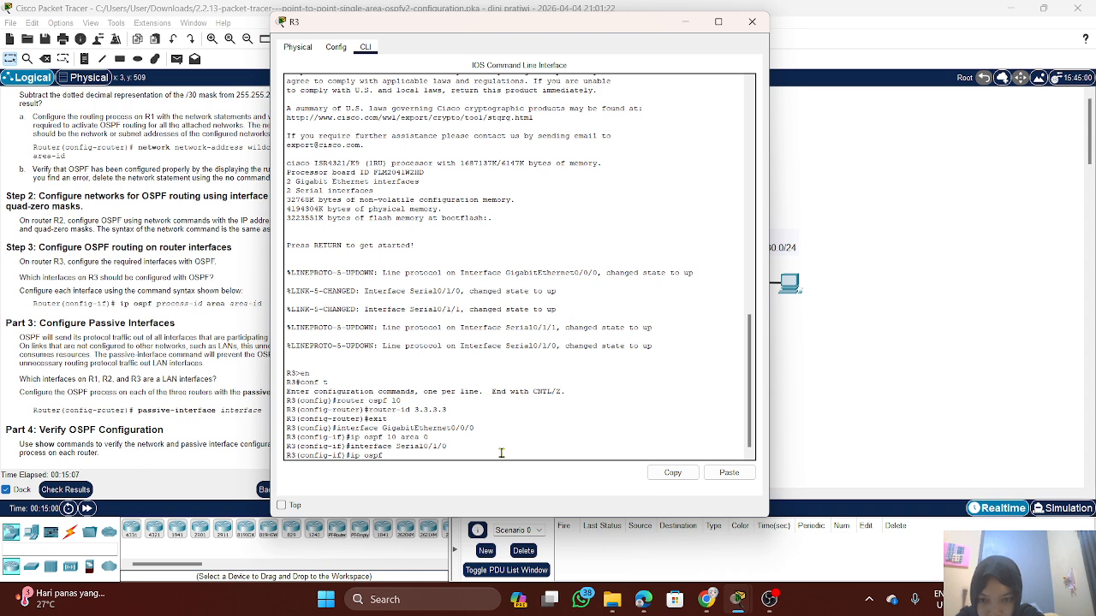
{"action": "type", "text": "1"}
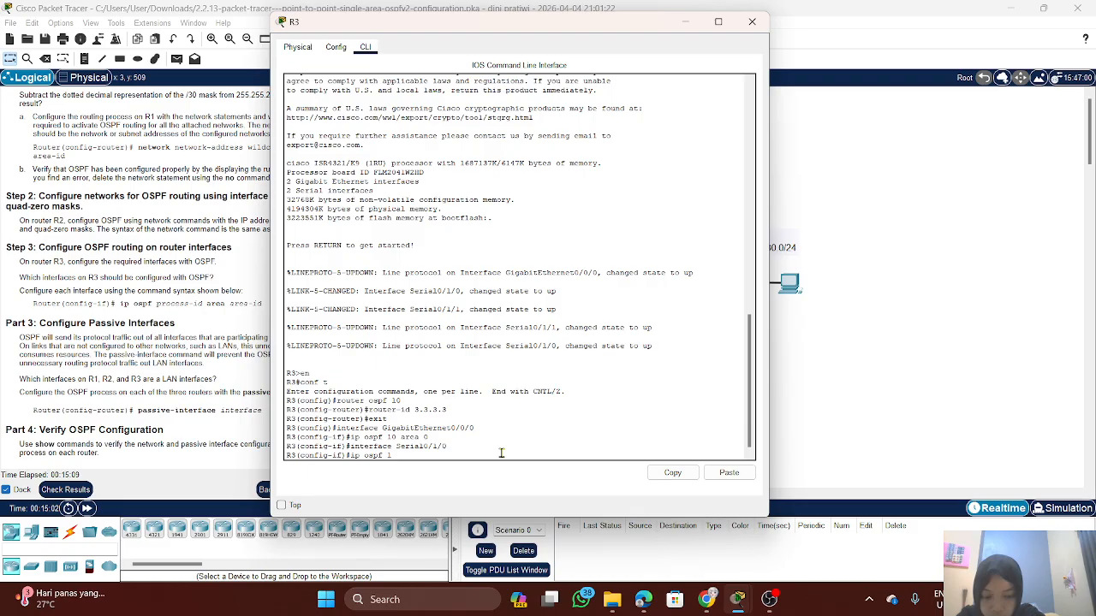
{"action": "type", "text": "0 aarea"}
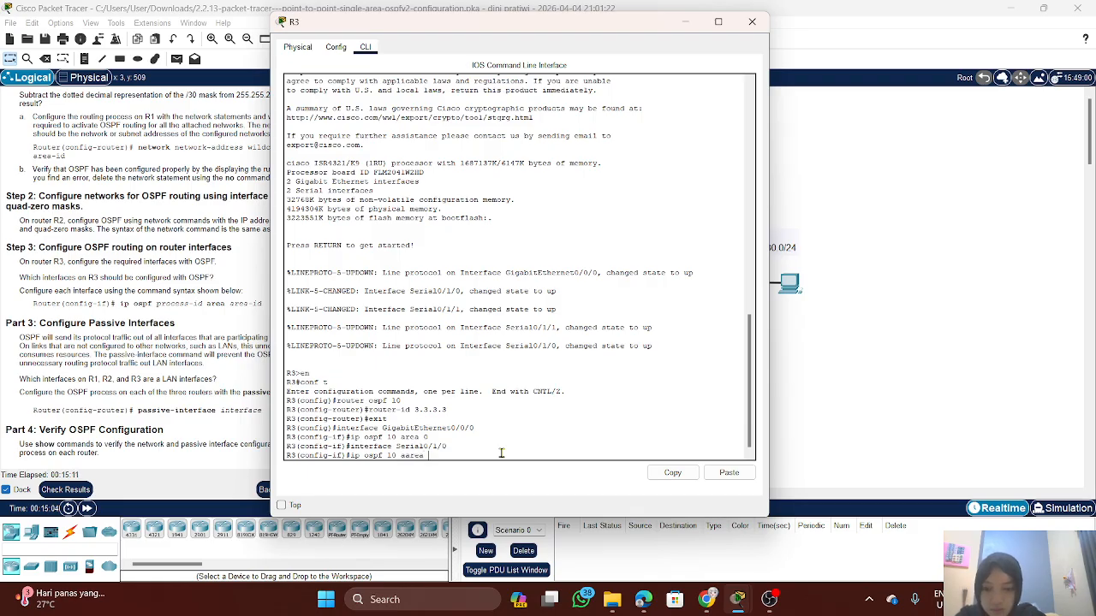
{"action": "key", "text": "BackSpace"}
{"action": "key", "text": "BackSpace"}
{"action": "type", "text": "r"}
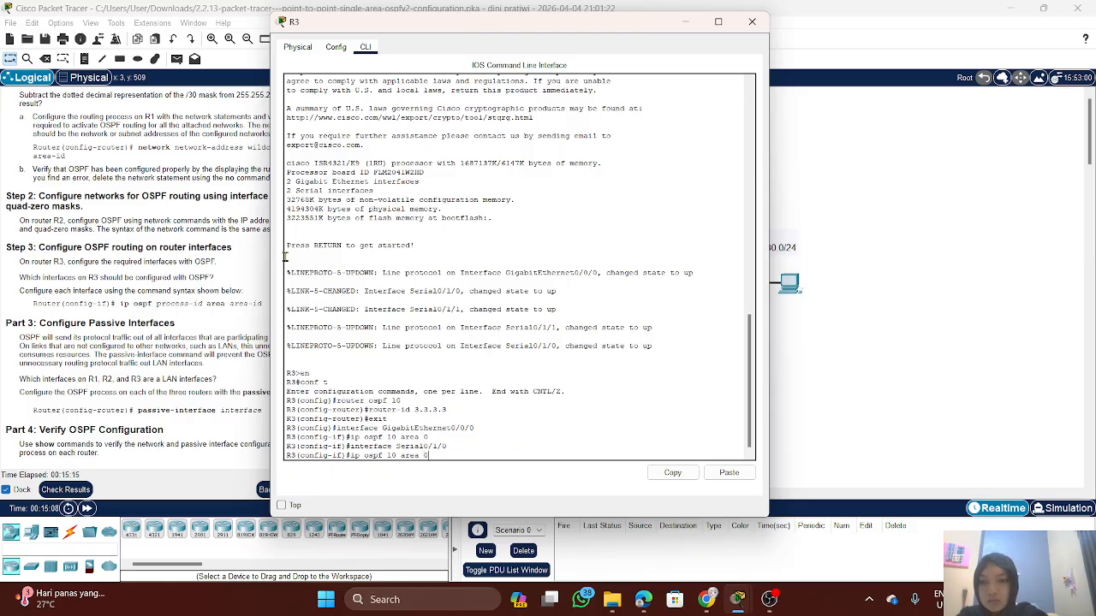
Step: Check R3's interfaces in the addressing table, and run the prepared OSPF command on Serial0/1/0
{"action": "left_click_drag", "start_coordinate": [387, 29], "coordinate": [569, 71]}
{"action": "scroll", "coordinate": [297, 206], "scroll_direction": "up", "scroll_amount": 15}
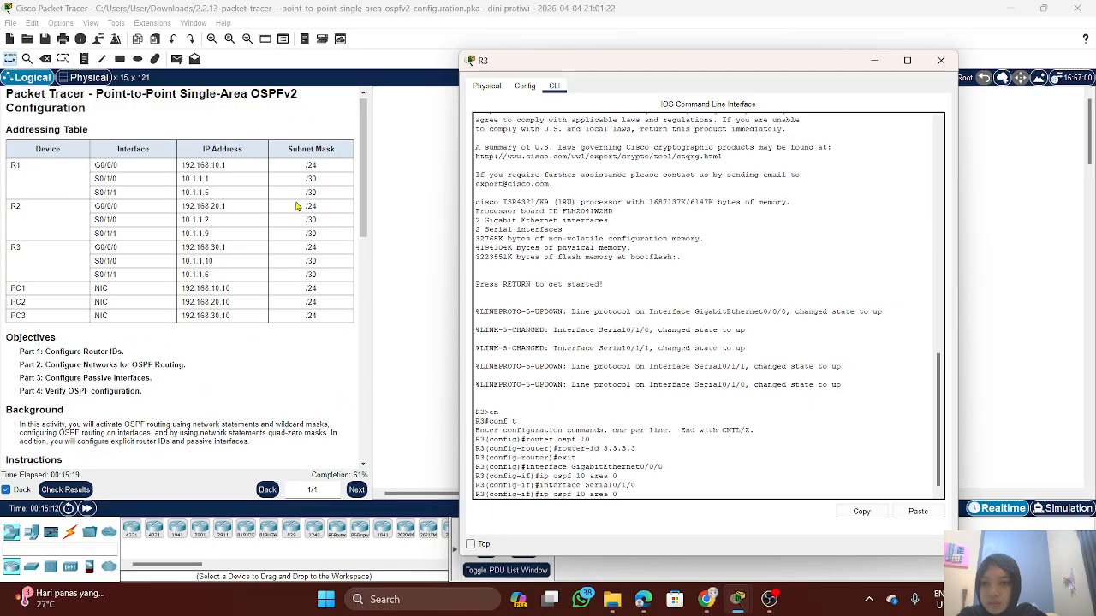
{"action": "scroll", "coordinate": [296, 206], "scroll_direction": "down", "scroll_amount": 5}
{"action": "scroll", "coordinate": [296, 206], "scroll_direction": "up", "scroll_amount": 4}
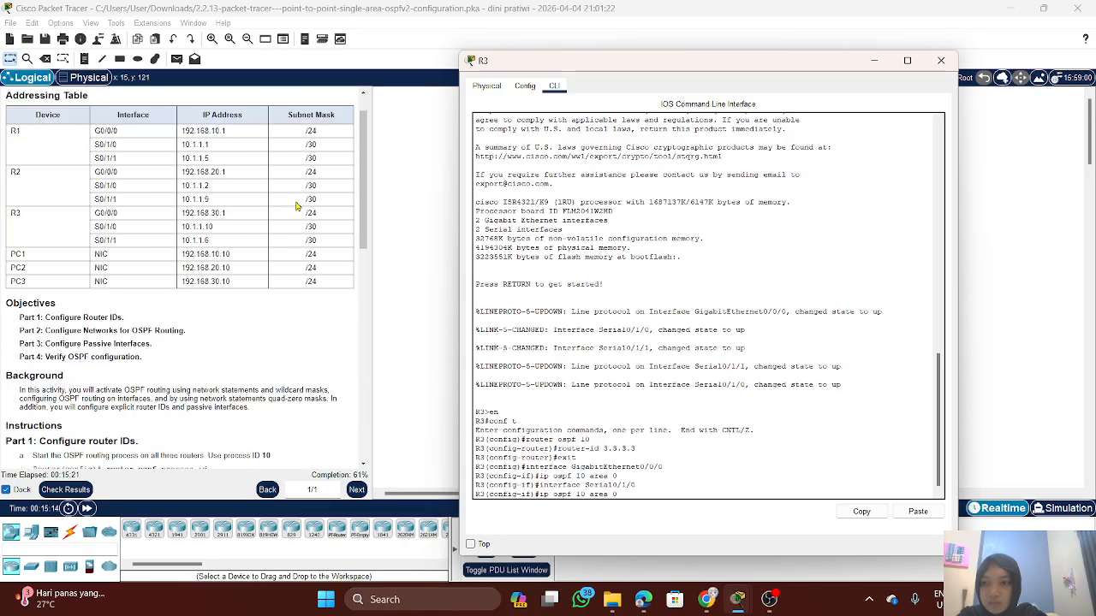
{"action": "scroll", "coordinate": [296, 205], "scroll_direction": "down", "scroll_amount": 20}
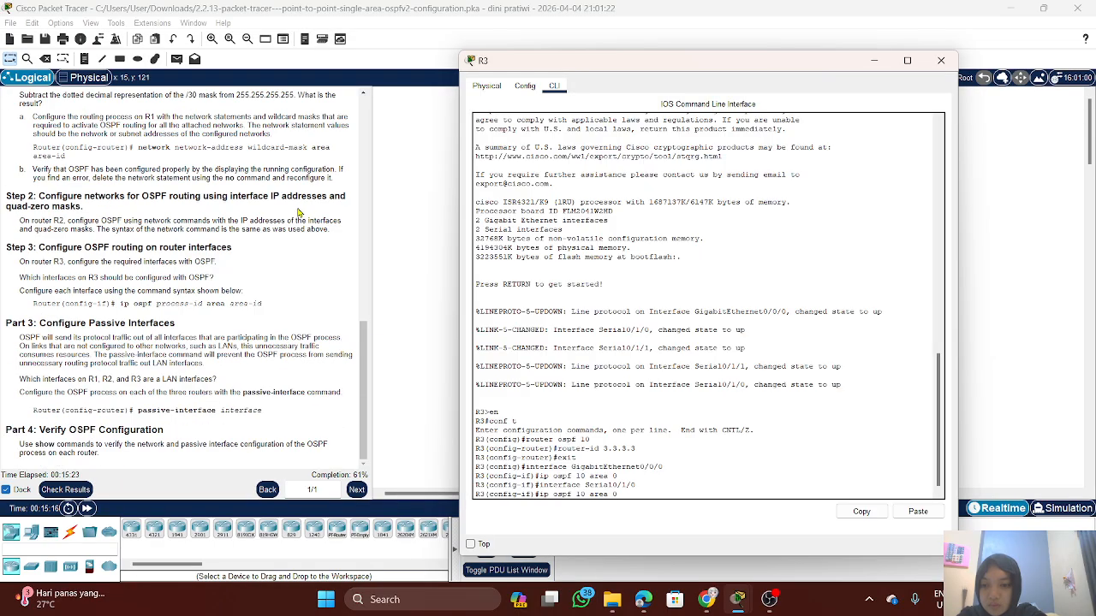
{"action": "left_click", "coordinate": [659, 467]}
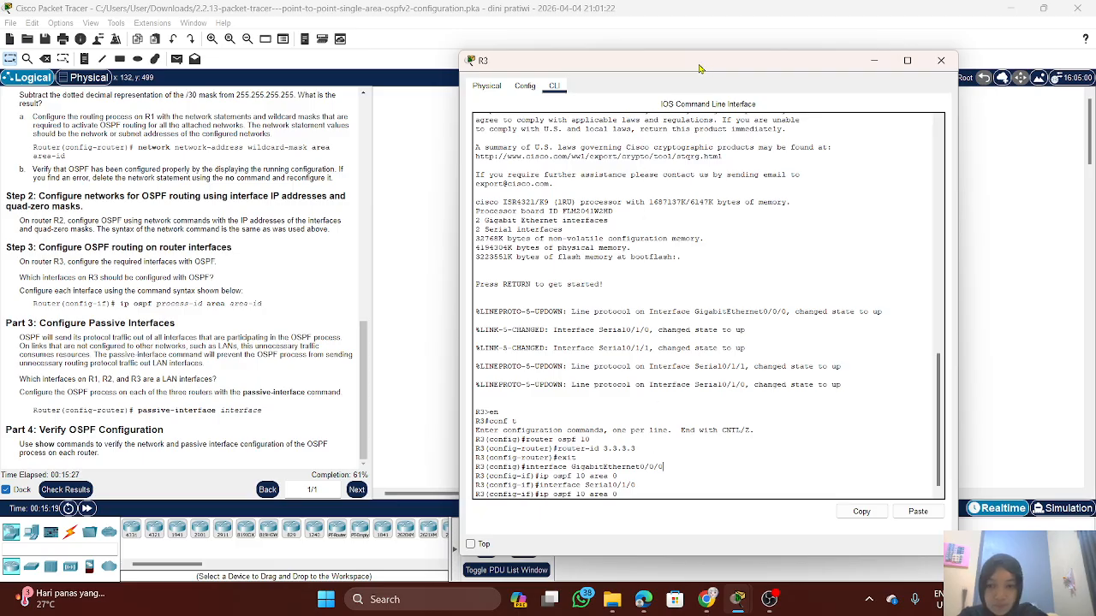
{"action": "left_click_drag", "start_coordinate": [704, 68], "coordinate": [601, 54]}
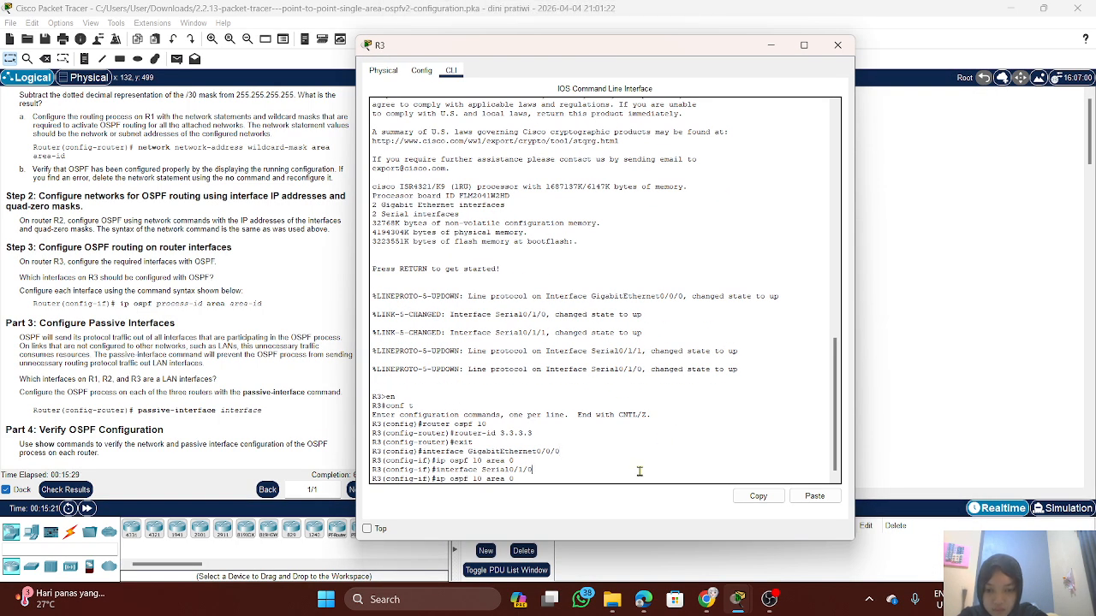
{"action": "key", "text": "Return"}
Step: Reuse the earlier interface command to enter interface configuration mode for Serial0/1/1 on R3
{"action": "key", "text": "Up"}
{"action": "key", "text": "Up"}
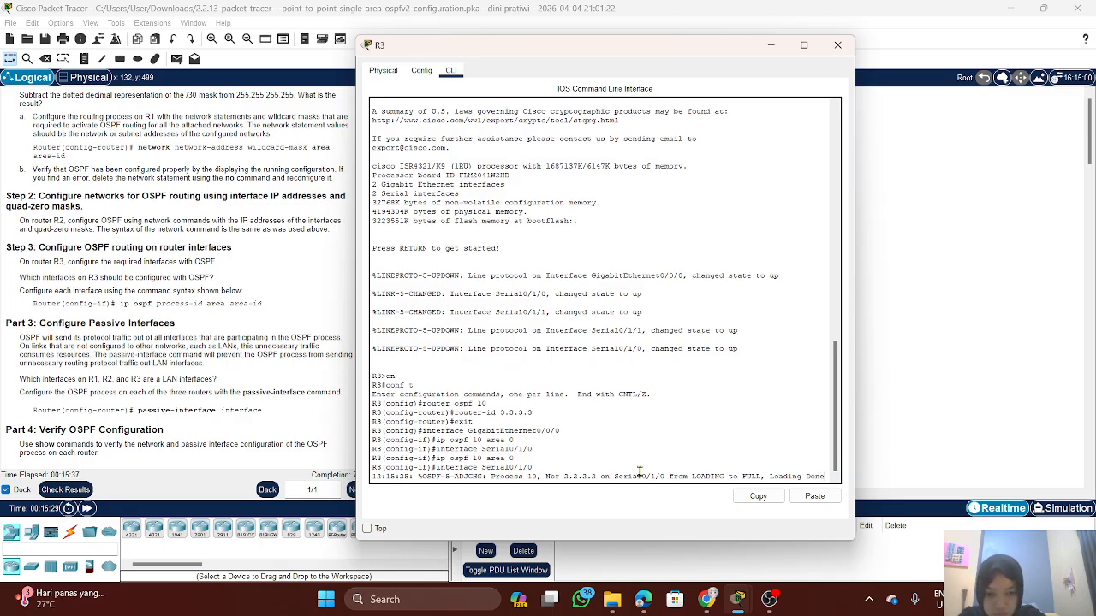
{"action": "key", "text": "Return"}
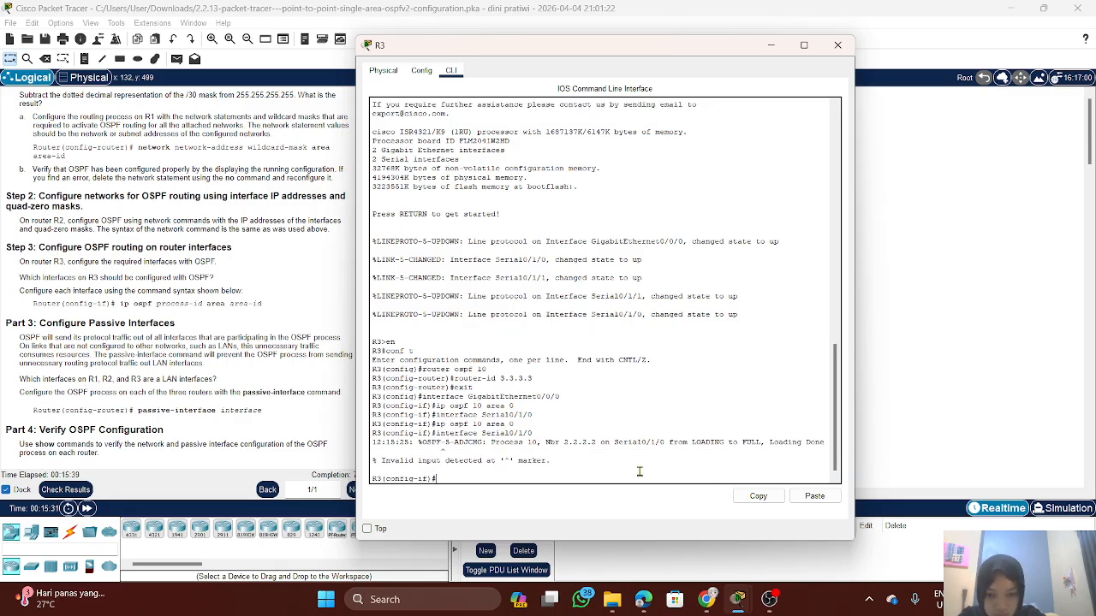
{"action": "key", "text": "Up"}
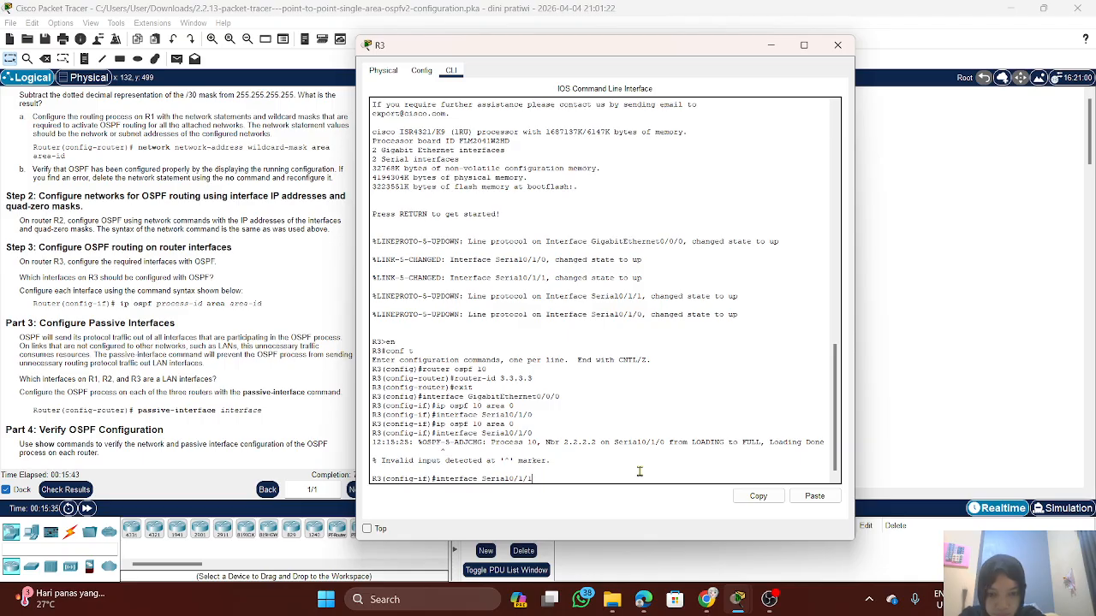
{"action": "key", "text": "Return"}
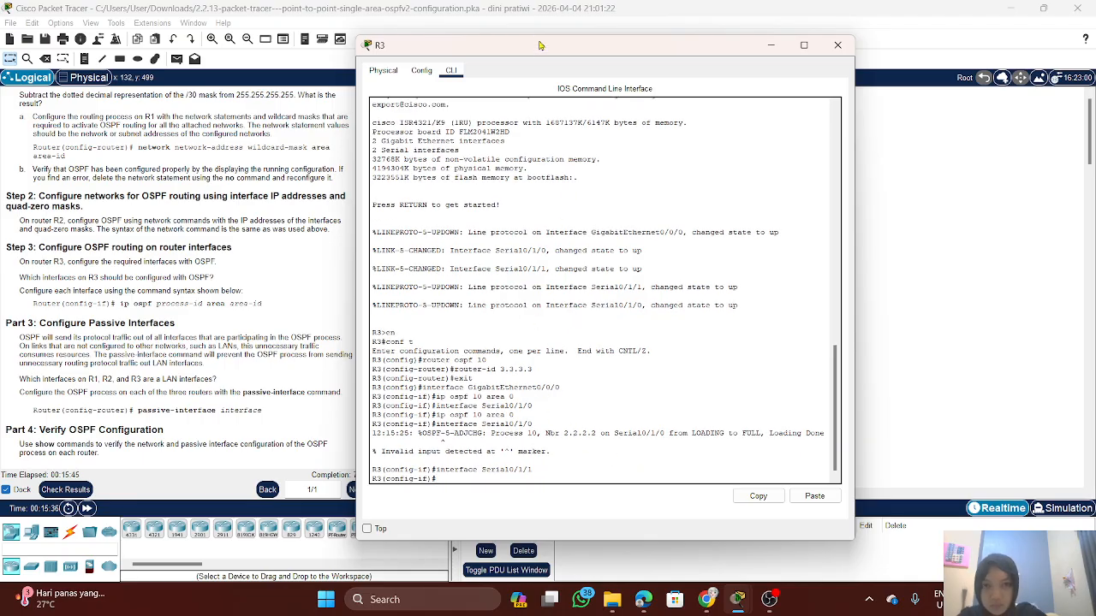
Step: Check the activity's overall feedback and assessment items for what remains incorrect, and return to the topology
{"action": "left_click_drag", "start_coordinate": [544, 48], "coordinate": [568, 48]}
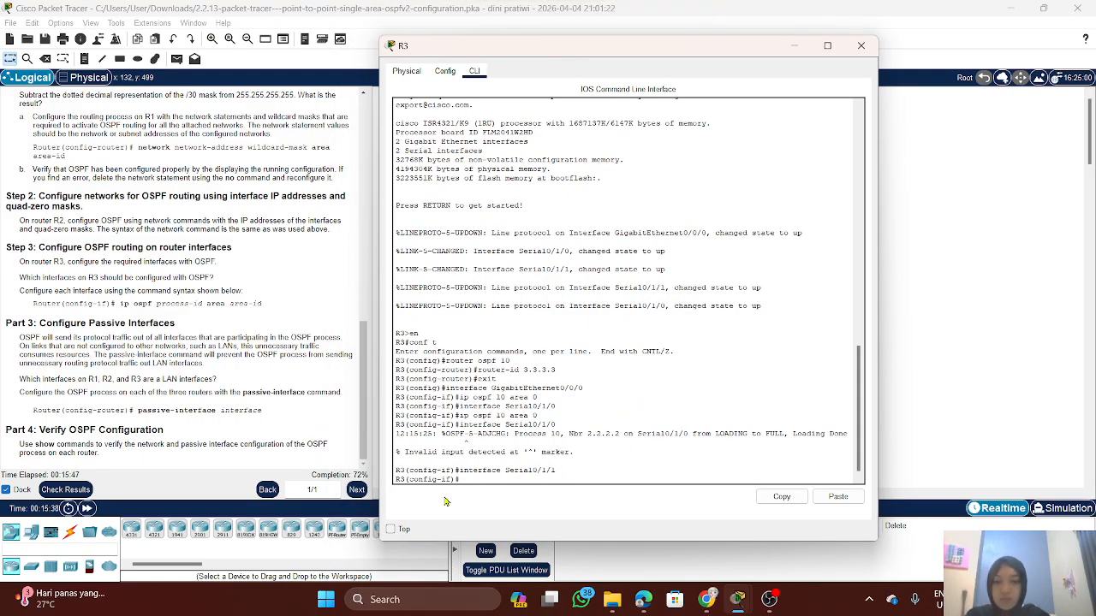
{"action": "left_click", "coordinate": [61, 491]}
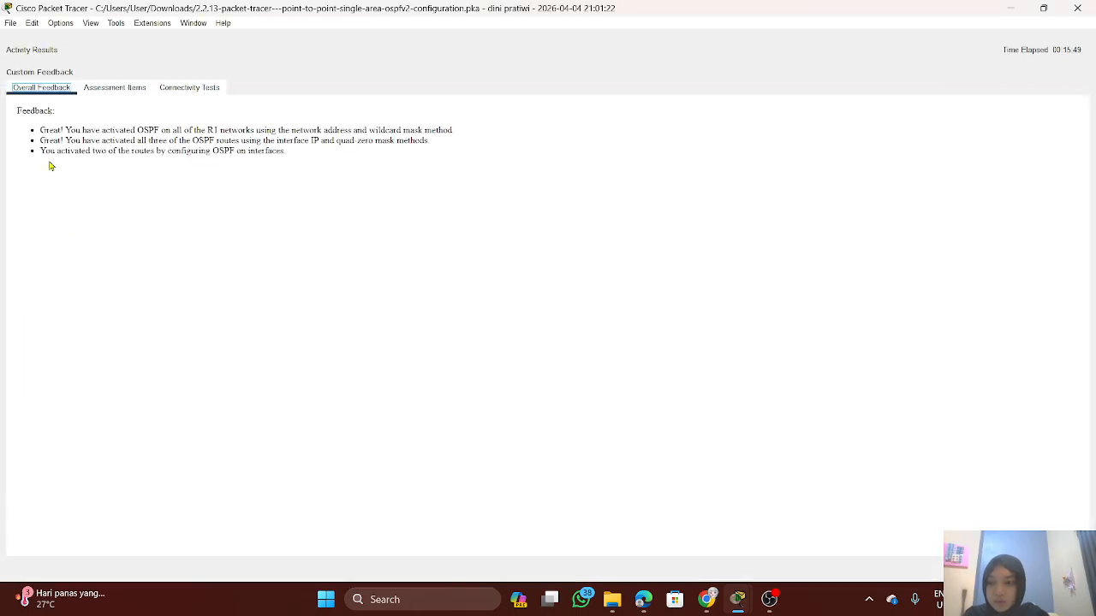
{"action": "left_click", "coordinate": [99, 89]}
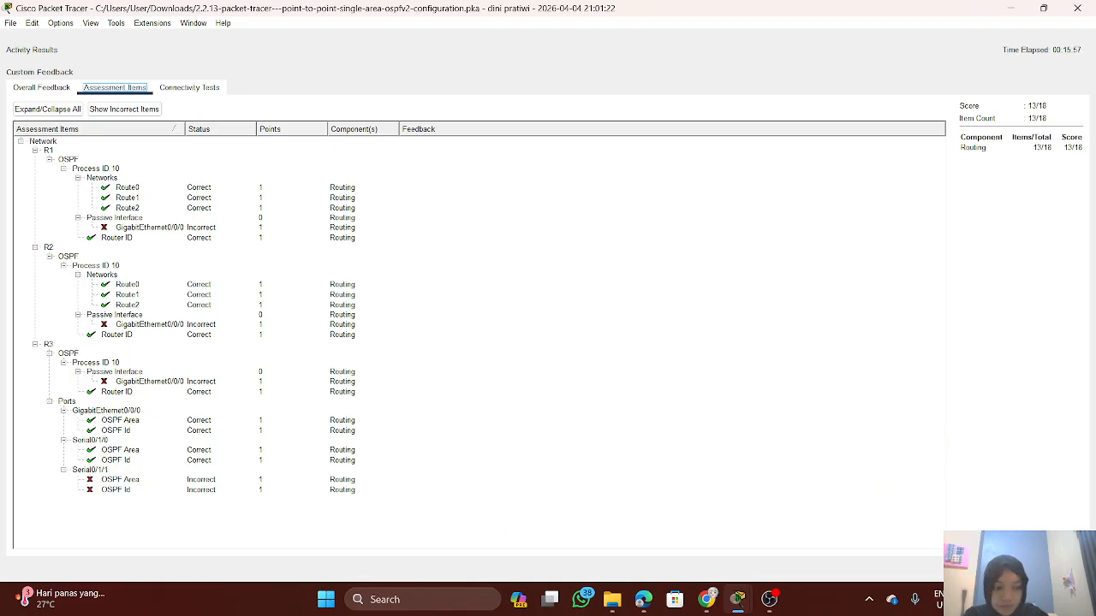
{"action": "left_click", "coordinate": [1058, 569]}
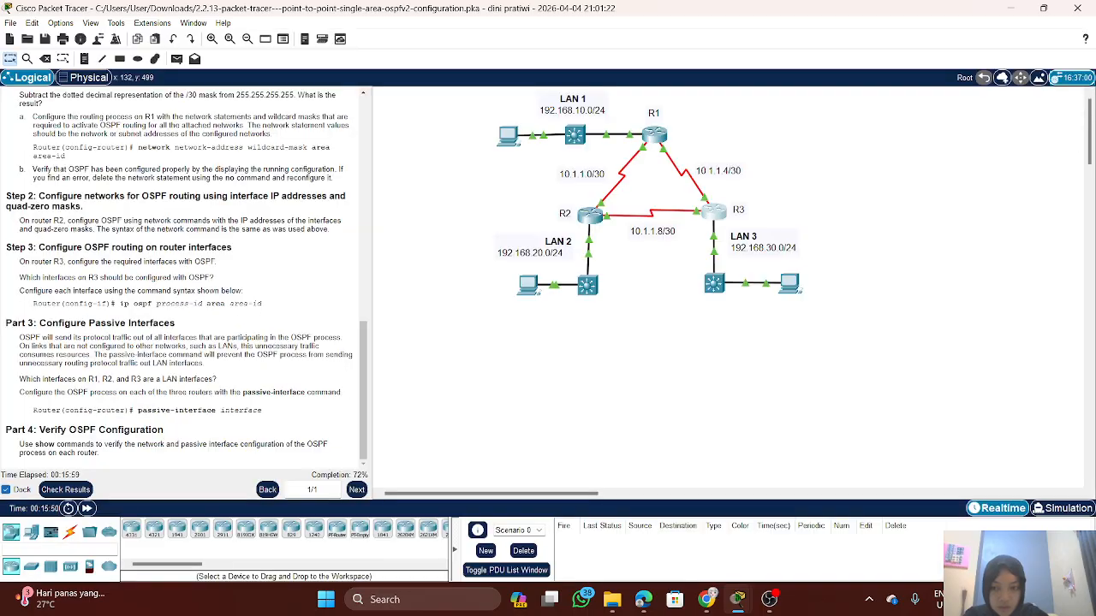
Step: Enable OSPF on R3's Serial0/1/1 with the command "ip ospf 10 area 0"
{"action": "left_click", "coordinate": [709, 216]}
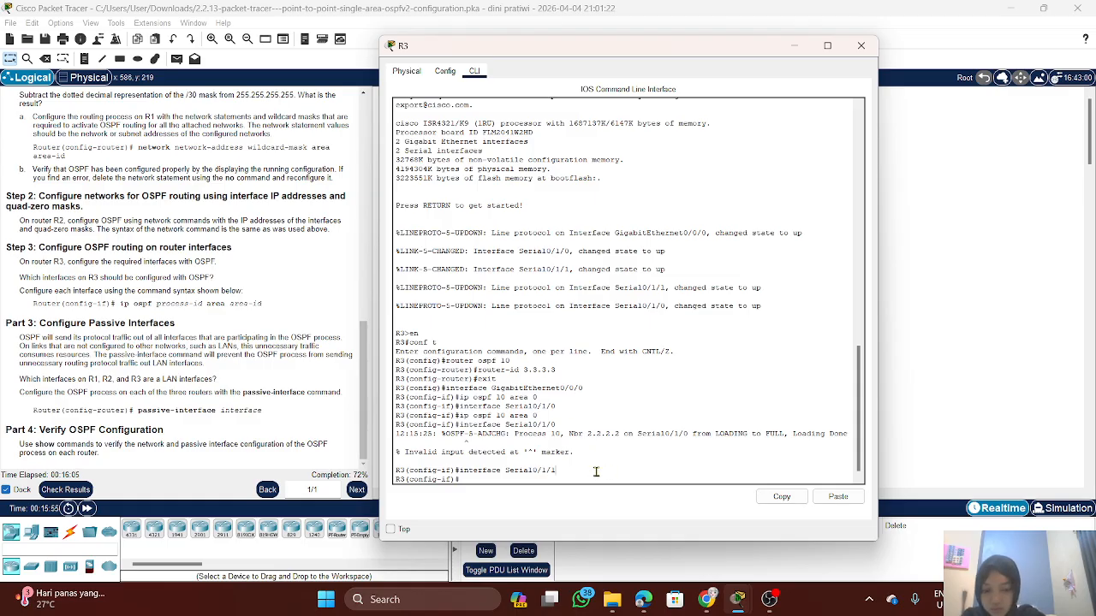
{"action": "type", "text": "i"}
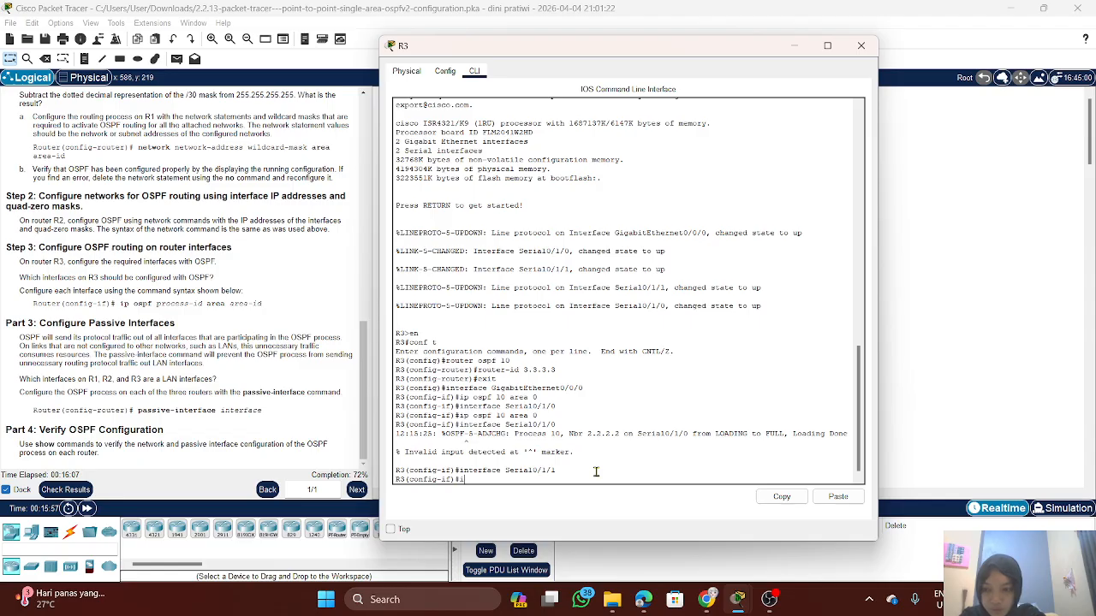
{"action": "type", "text": "p ospf 10 "}
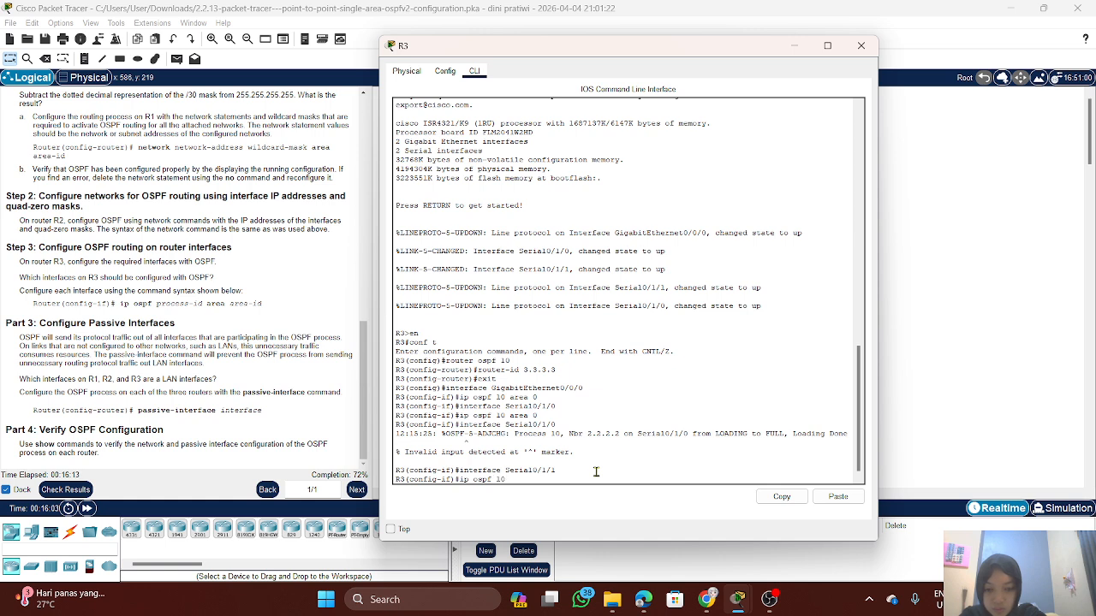
{"action": "type", "text": "area 0"}
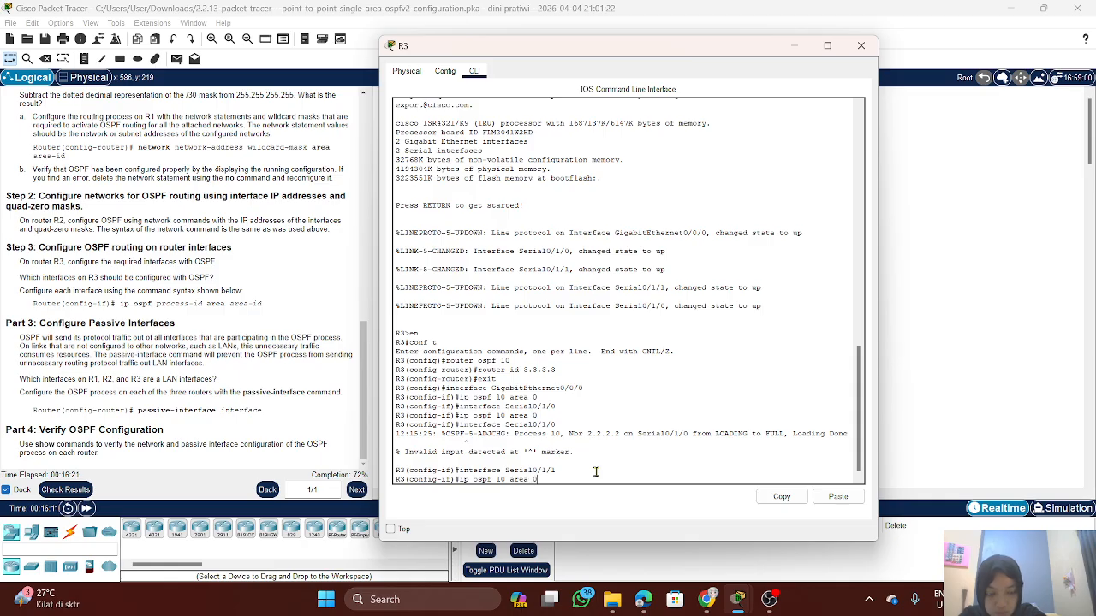
{"action": "key", "text": "Return"}
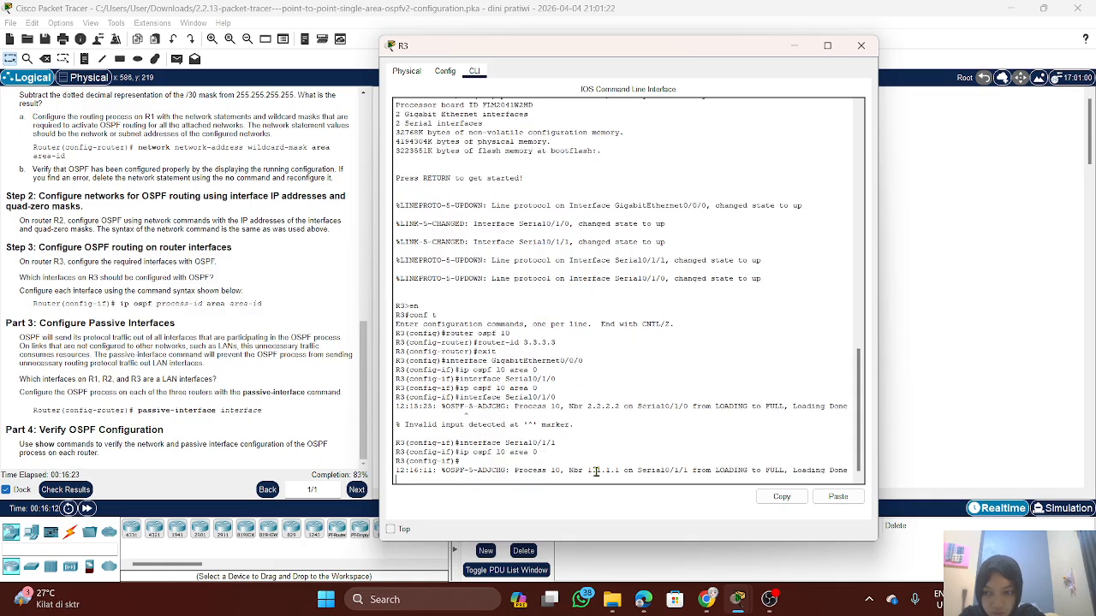
{"action": "key", "text": "Return"}
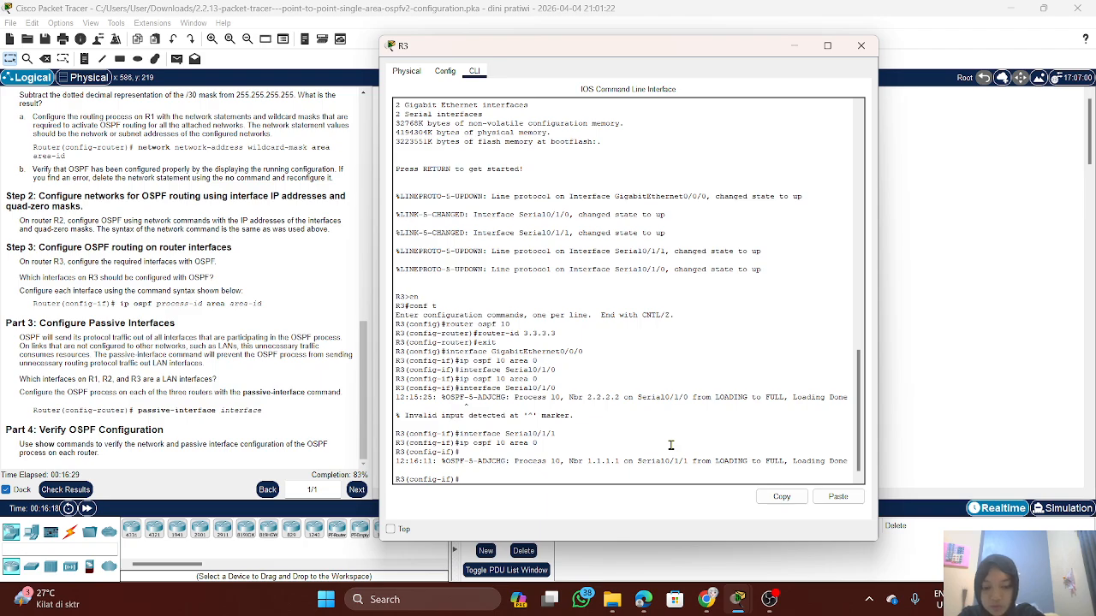
Step: Enter R3's router configuration mode for OSPF process 10 and compose "passive-interface" without an interface name at the prompt
{"action": "type", "text": "router "}
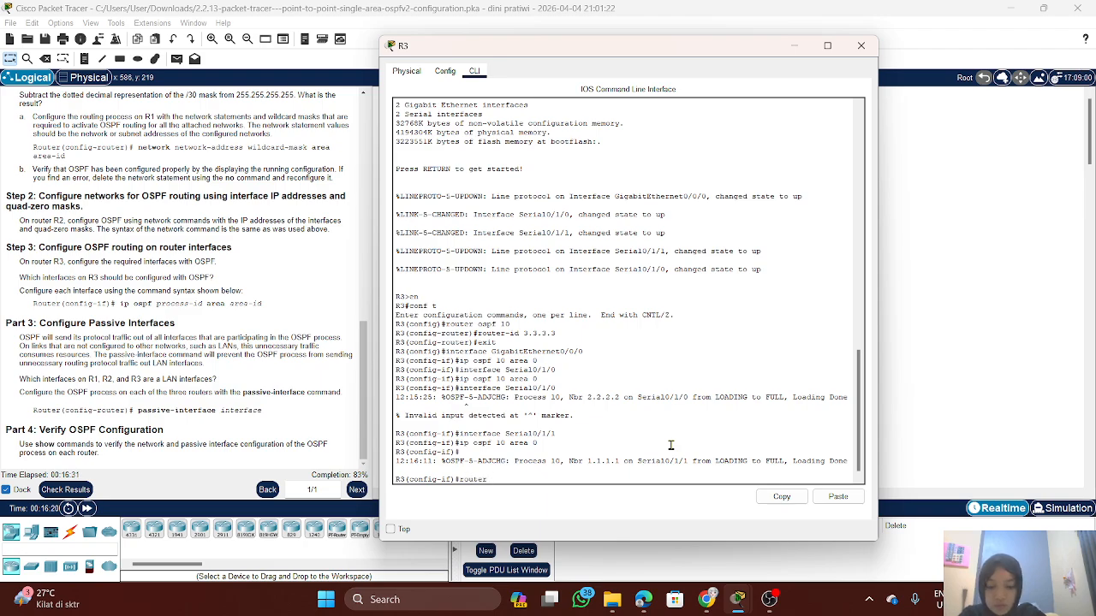
{"action": "type", "text": "ospf "}
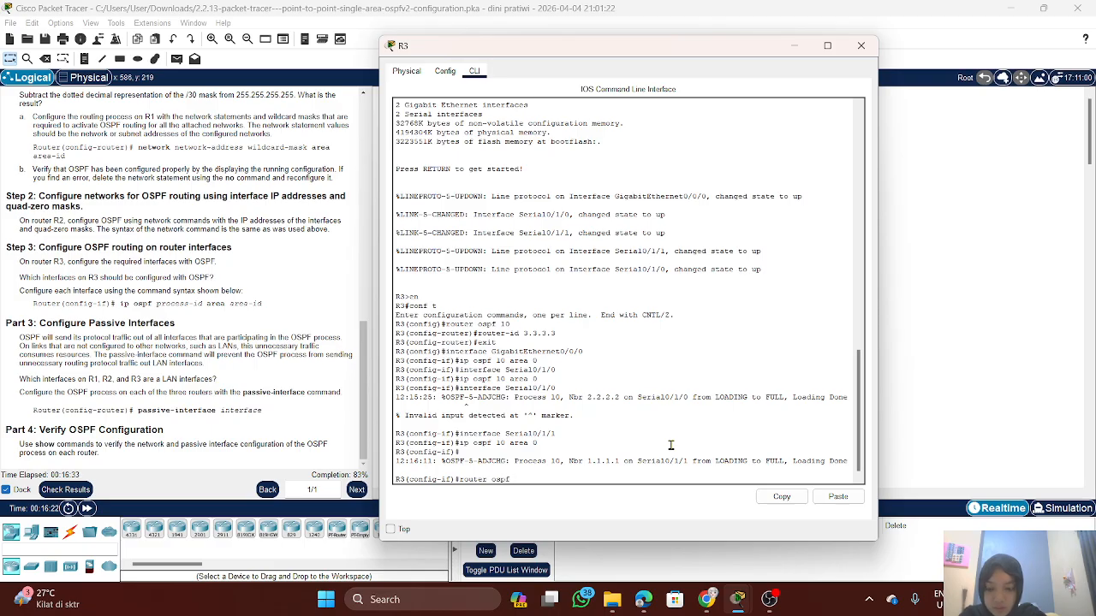
{"action": "type", "text": "10"}
{"action": "key", "text": "Return"}
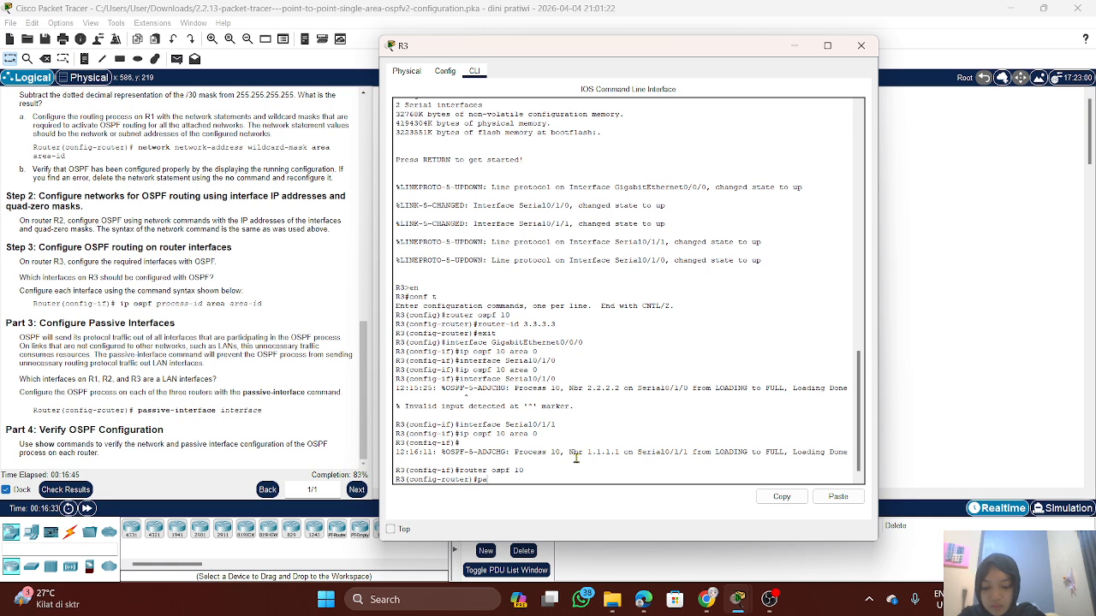
{"action": "type", "text": "ss"}
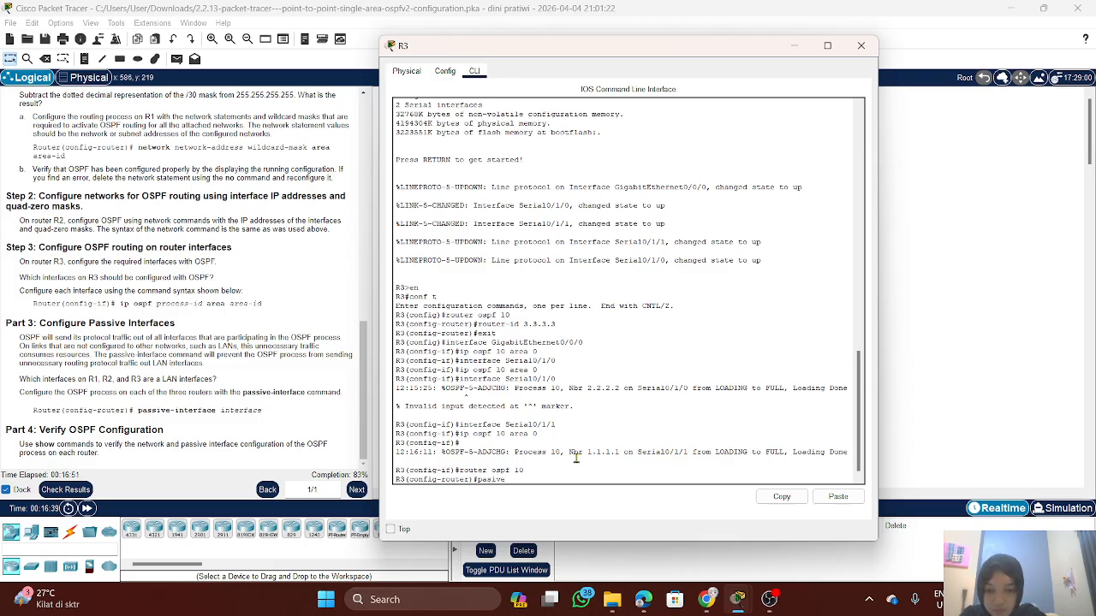
{"action": "key", "text": "BackSpace"}
{"action": "key", "text": "BackSpace"}
{"action": "type", "text": "rface"}
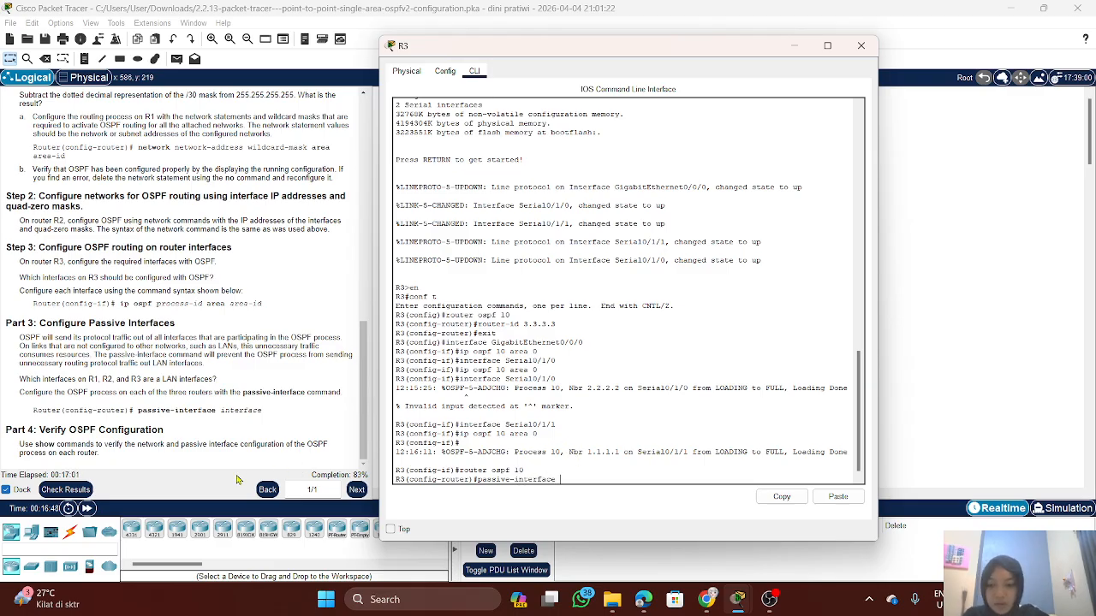
Step: Check the activity's assessment items for the interface expected to be passive on R3, and return to the topology
{"action": "left_click", "coordinate": [61, 489]}
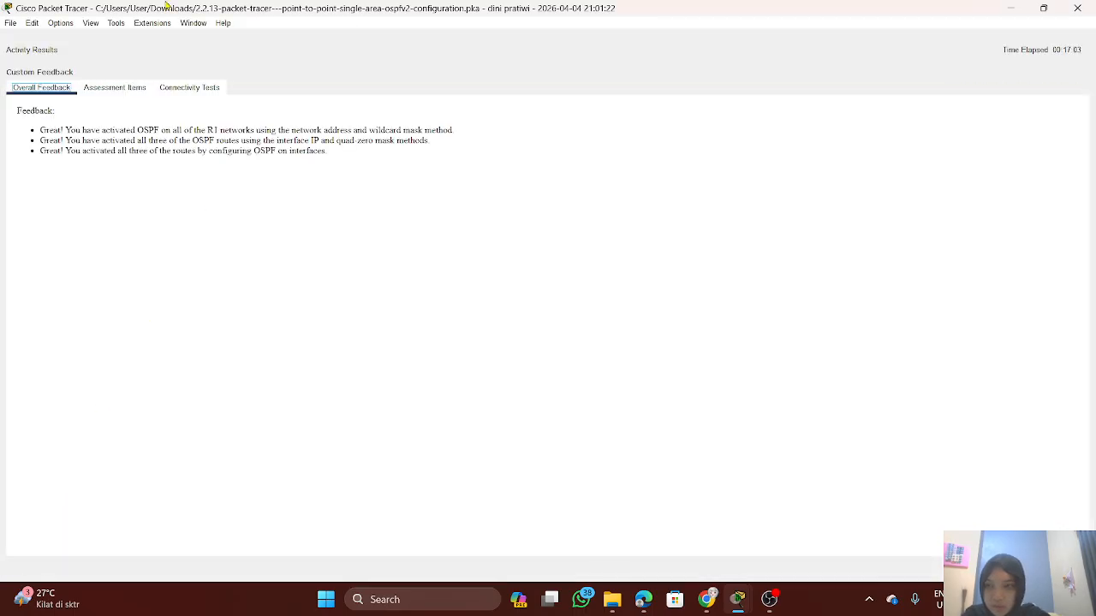
{"action": "left_click", "coordinate": [114, 87]}
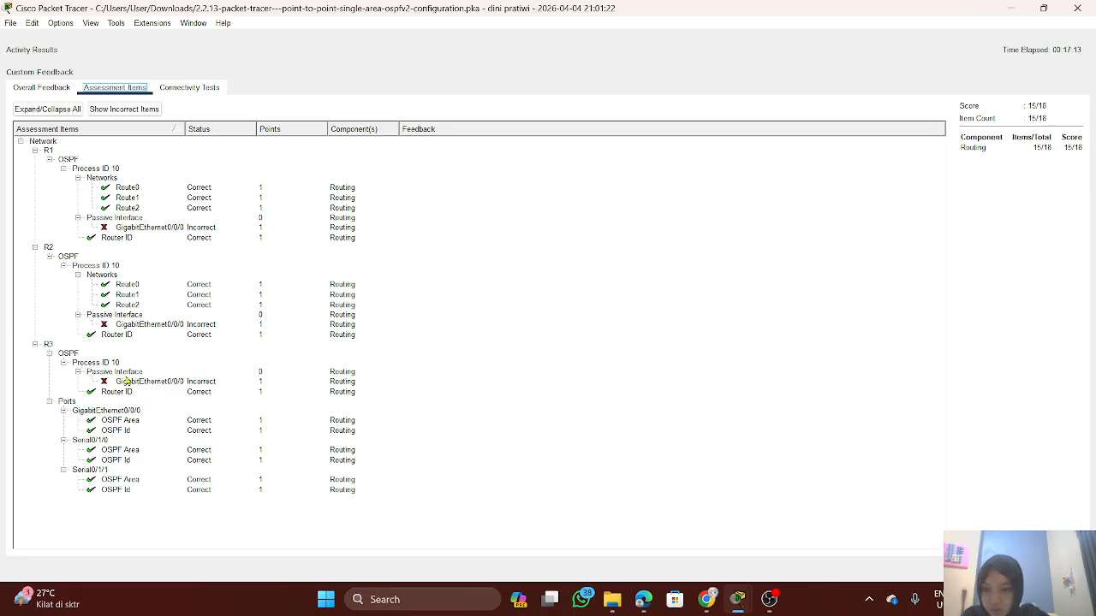
{"action": "left_click", "coordinate": [1063, 570]}
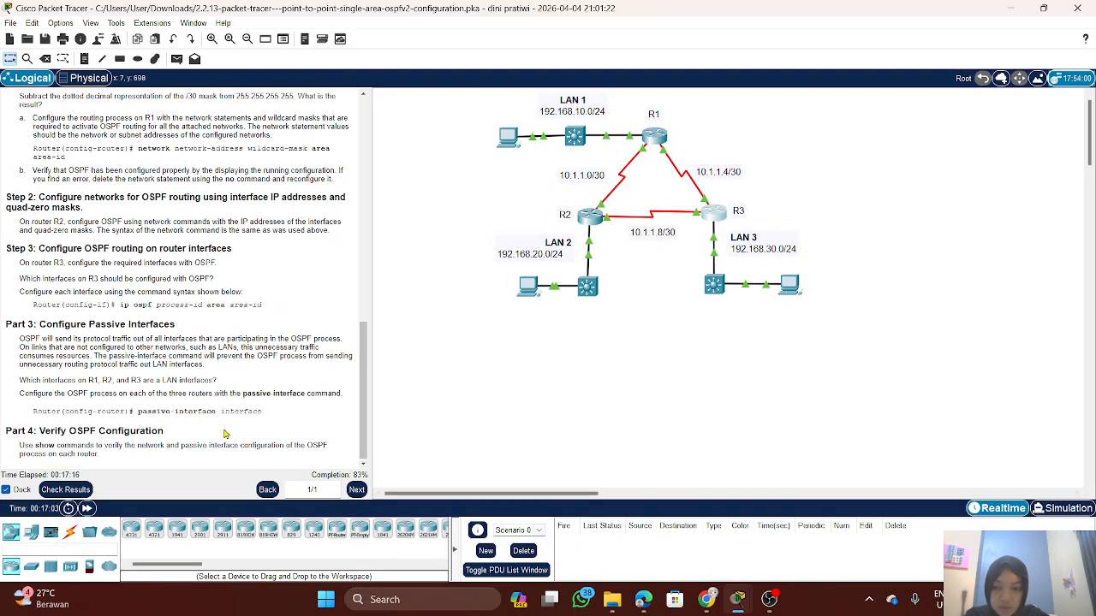
{"action": "left_click", "coordinate": [713, 214]}
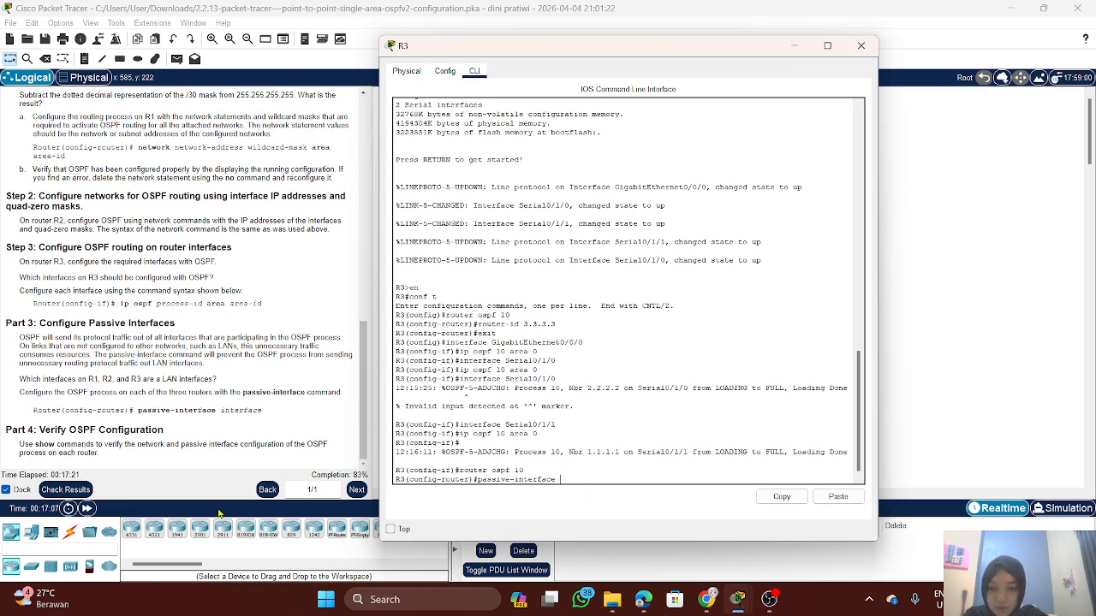
{"action": "left_click", "coordinate": [78, 493]}
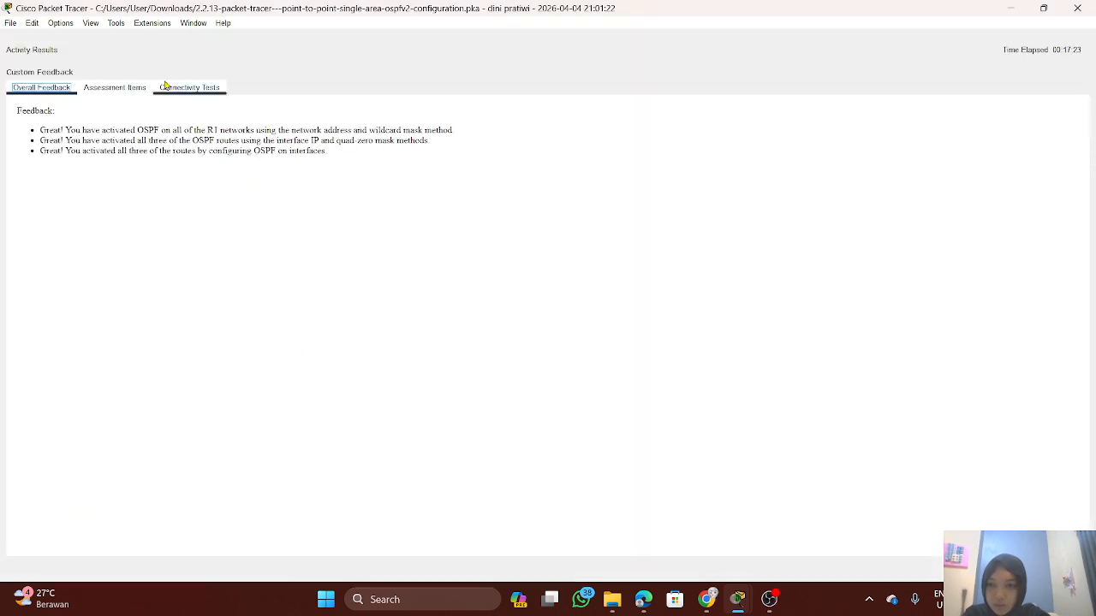
{"action": "left_click", "coordinate": [119, 91]}
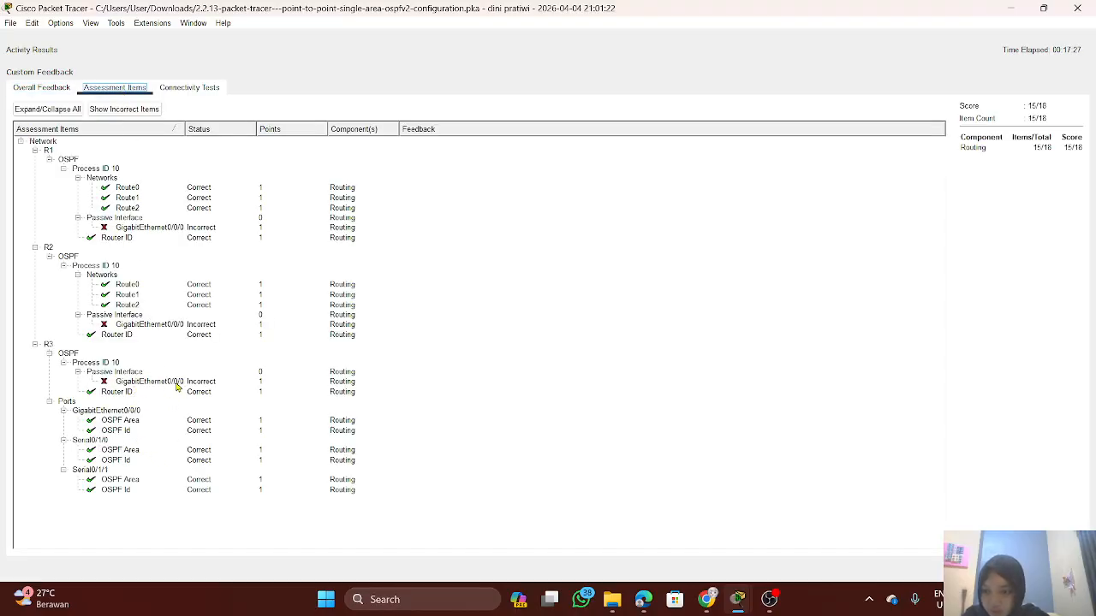
{"action": "left_click", "coordinate": [1059, 568]}
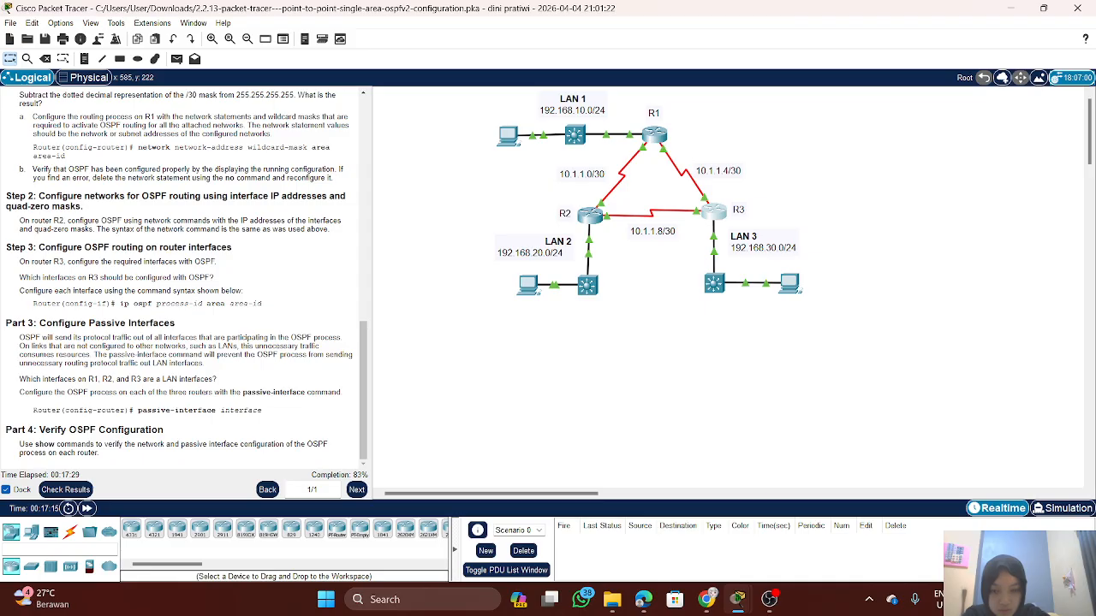
Step: Complete and run "passive-interface g0/0/0" in R3's OSPF process, and put R3's window away
{"action": "left_click", "coordinate": [712, 214]}
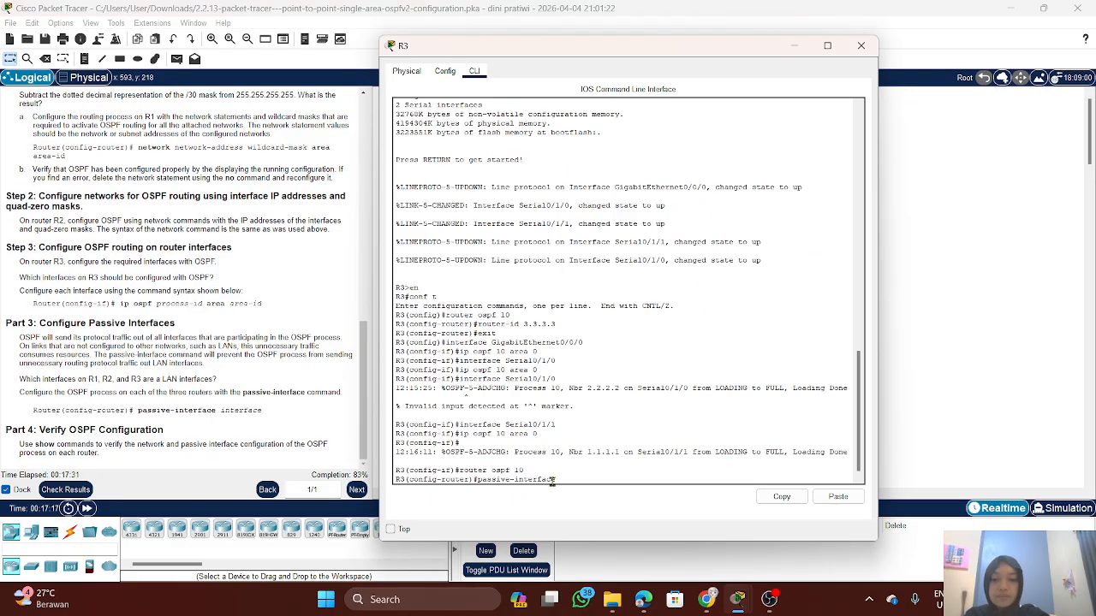
{"action": "type", "text": "0"}
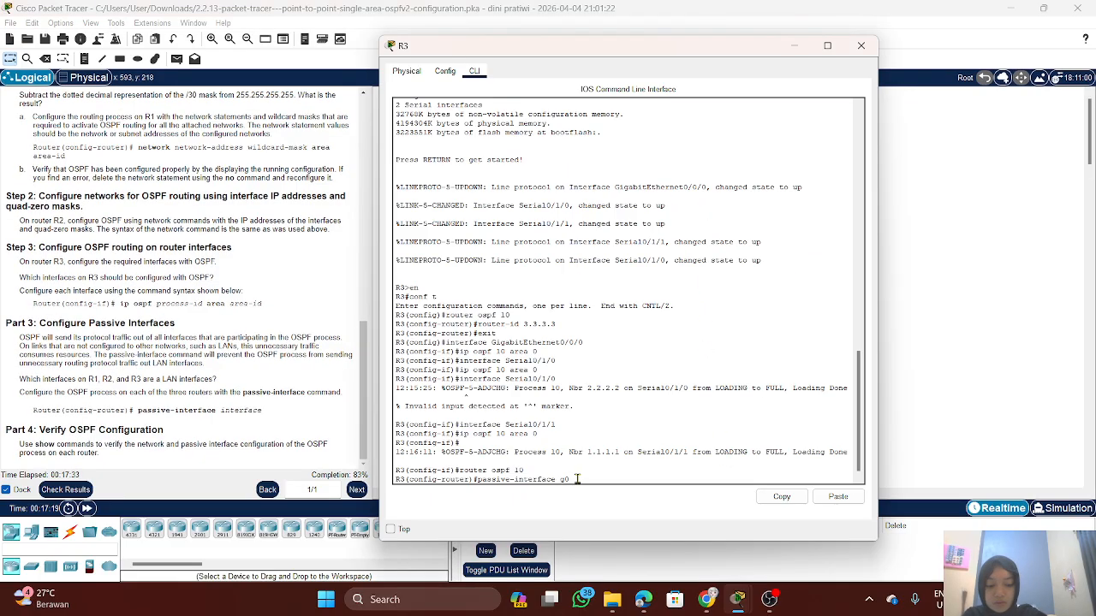
{"action": "type", "text": "/0/0"}
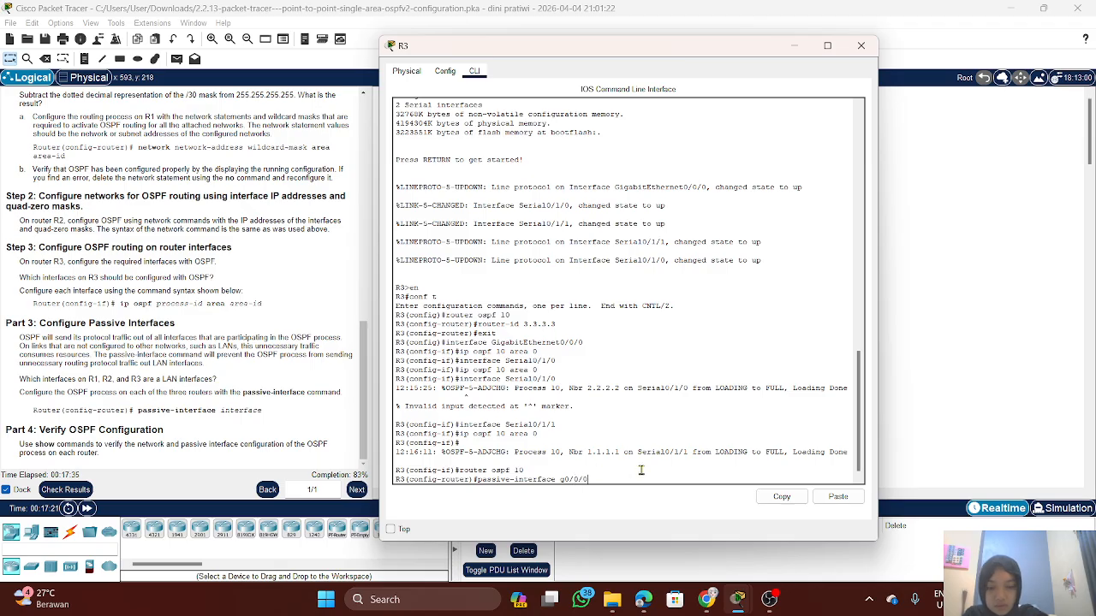
{"action": "key", "text": "Return"}
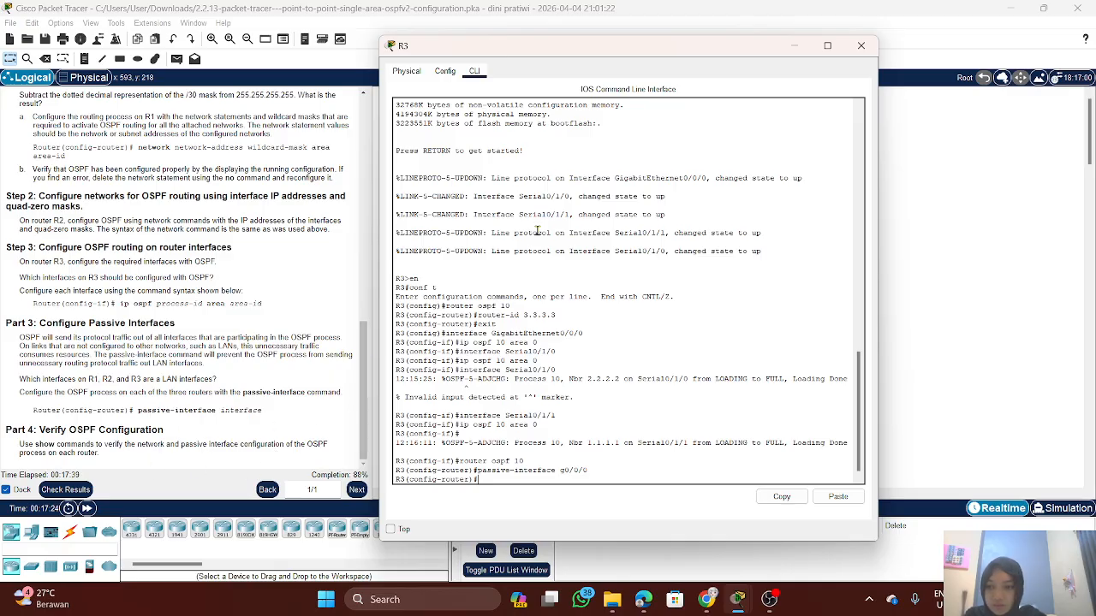
{"action": "left_click", "coordinate": [794, 45]}
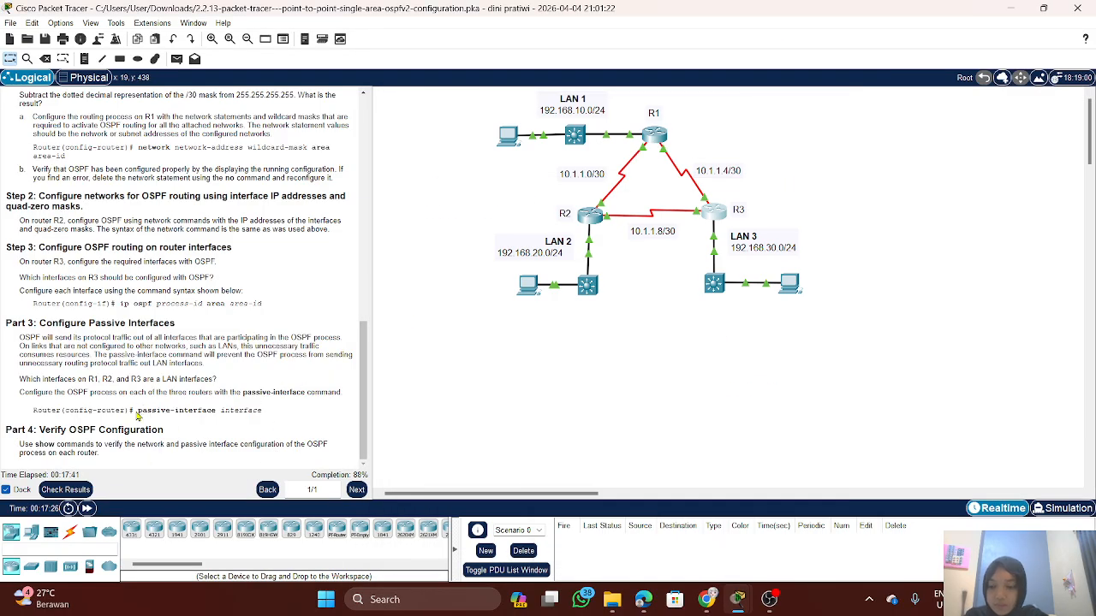
Step: Check the assessment items again for the passive interfaces still missing, and return to the topology
{"action": "left_click", "coordinate": [65, 489]}
{"action": "left_click", "coordinate": [109, 90]}
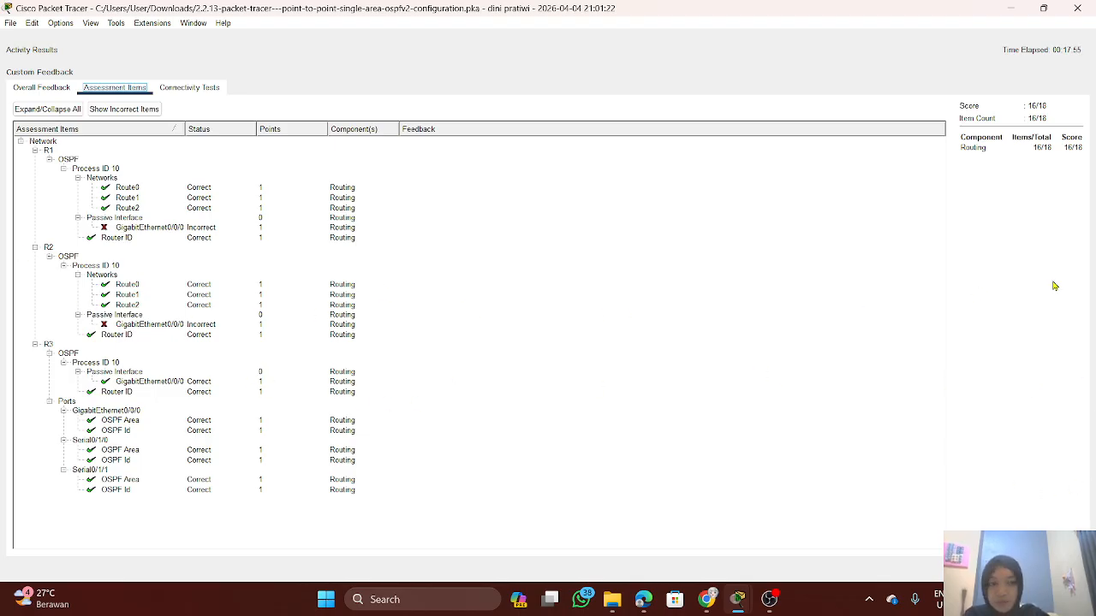
{"action": "left_click", "coordinate": [1059, 569]}
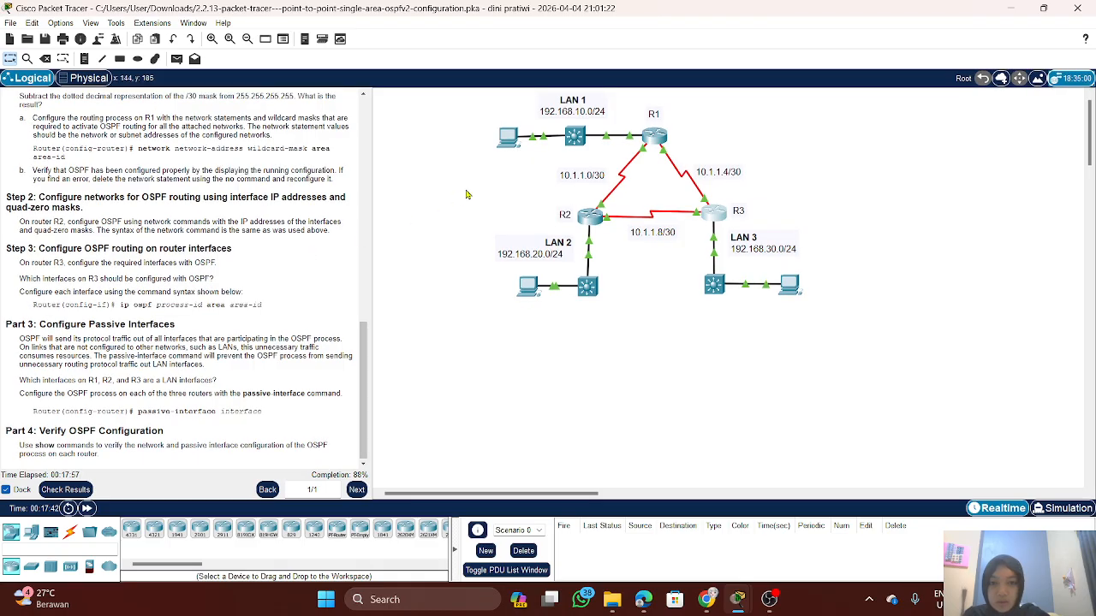
Step: Make R1's LAN interface passive in its OSPF process with "passive-interface g0/0/0", and put R1's window away
{"action": "left_click", "coordinate": [657, 147]}
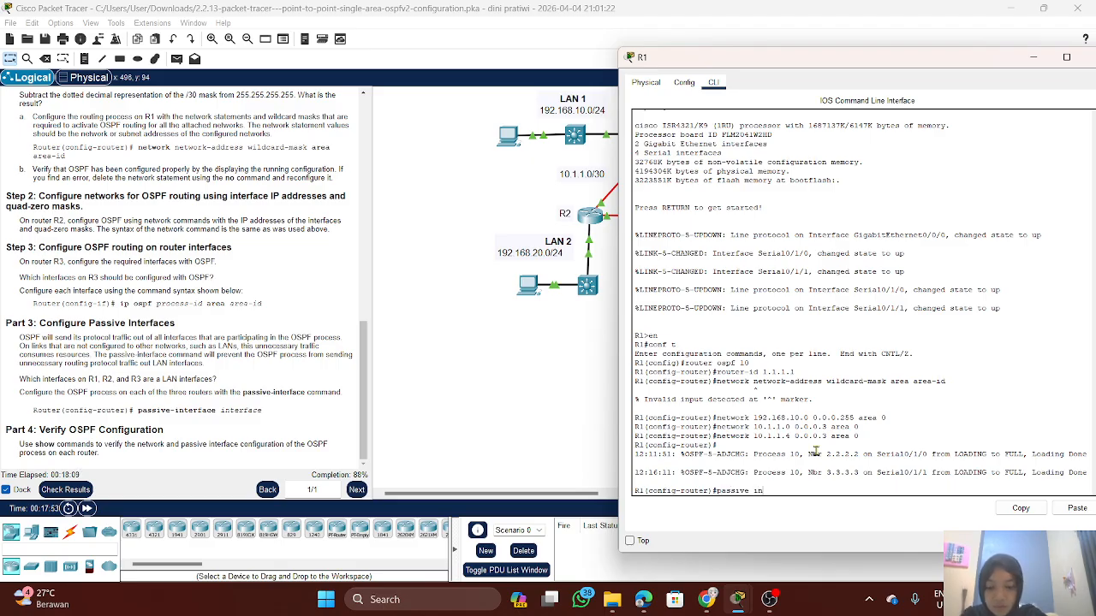
{"action": "type", "text": "face"}
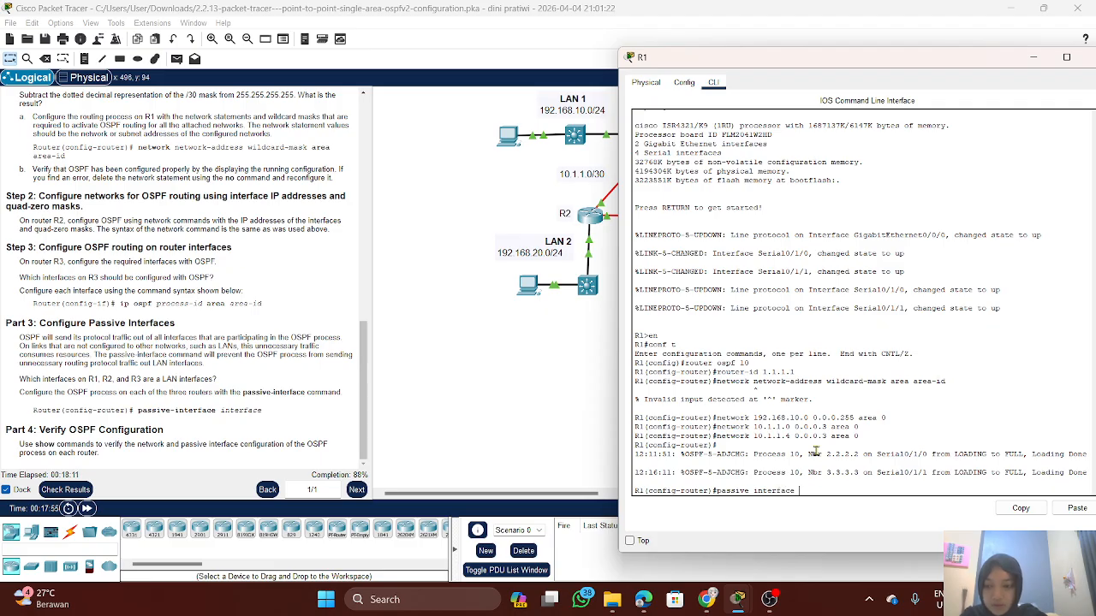
{"action": "type", "text": " g0"}
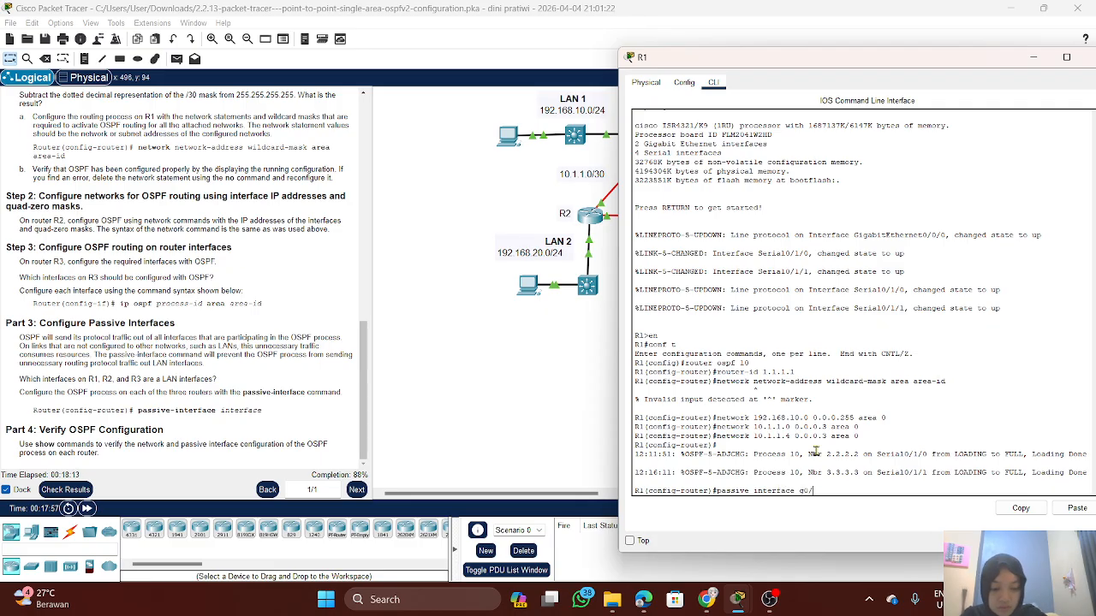
{"action": "type", "text": "/0"}
{"action": "key", "text": "Return"}
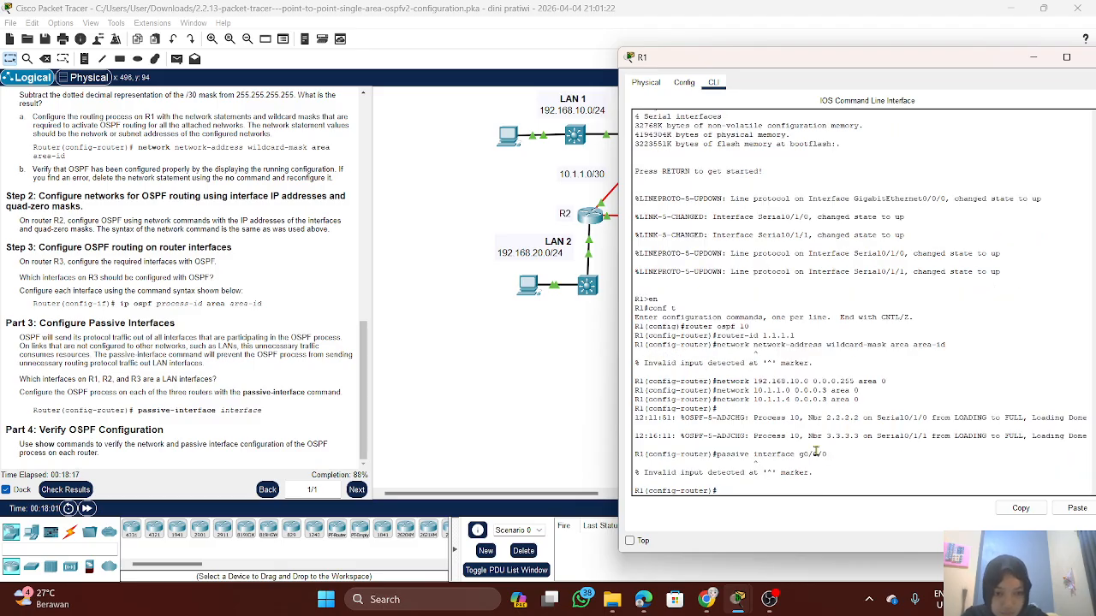
{"action": "key", "text": "Up"}
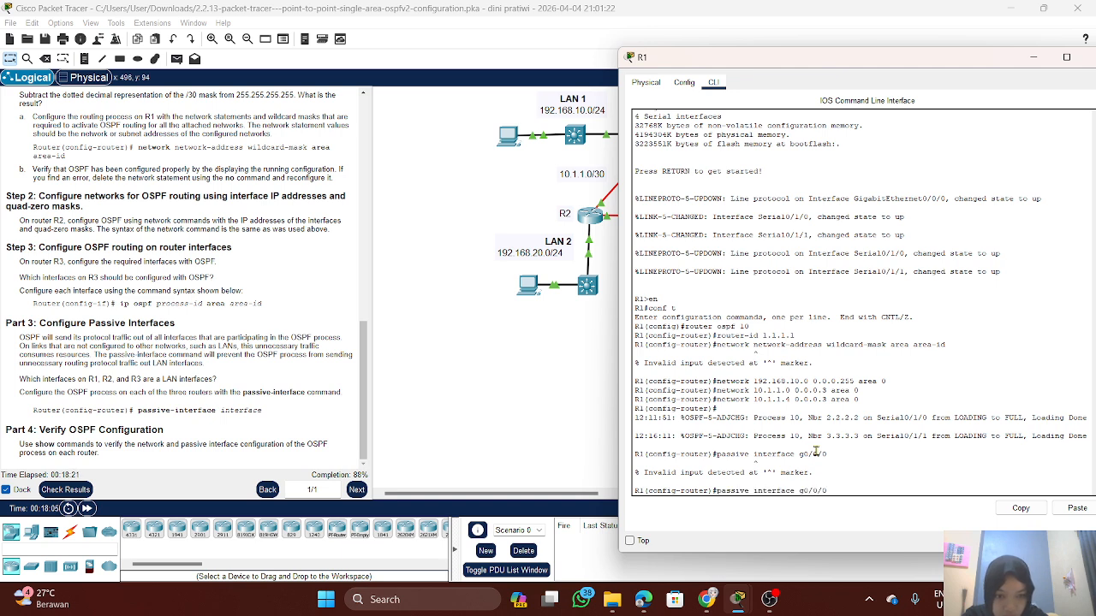
{"action": "key", "text": "BackSpace"}
{"action": "type", "text": "-"}
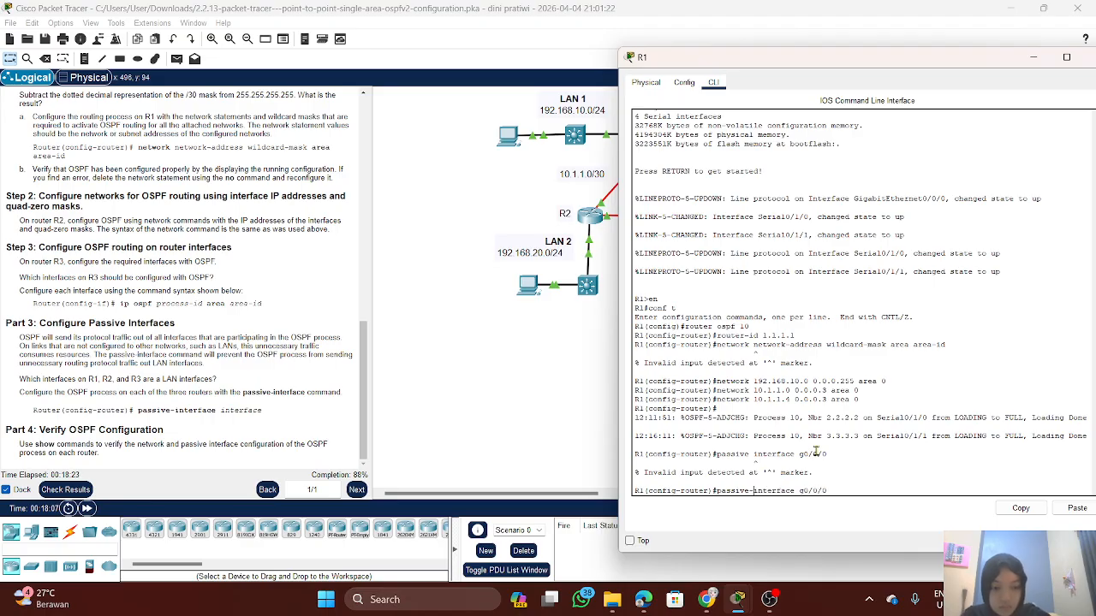
{"action": "key", "text": "Return"}
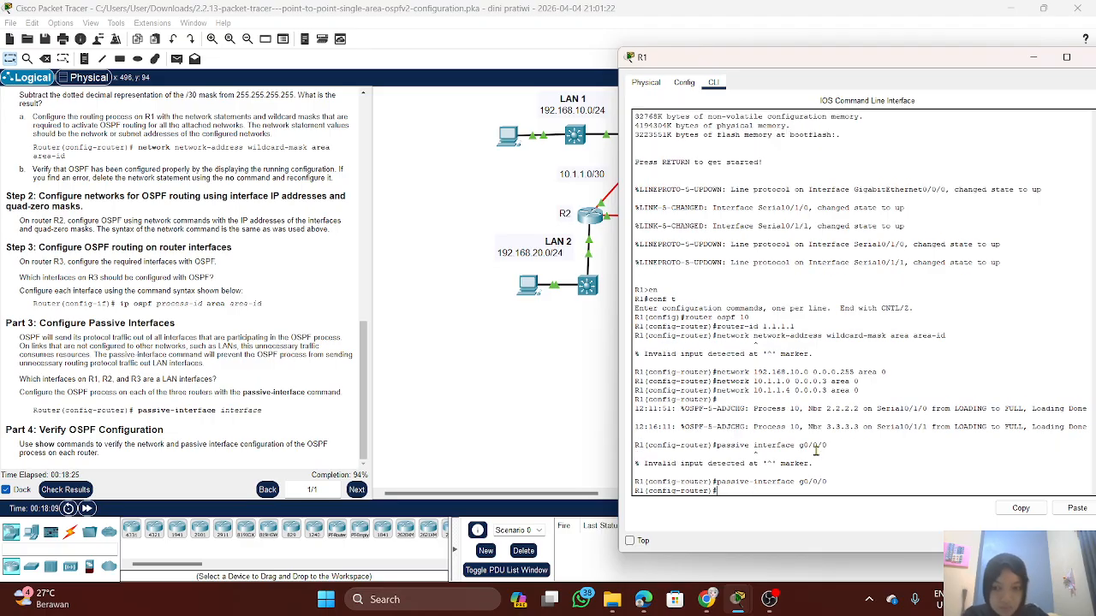
{"action": "left_click", "coordinate": [1033, 58]}
Step: Make R2's LAN interface passive in its OSPF process with "passive-interface g0/0/0", and put R2's window away
{"action": "left_click", "coordinate": [592, 215]}
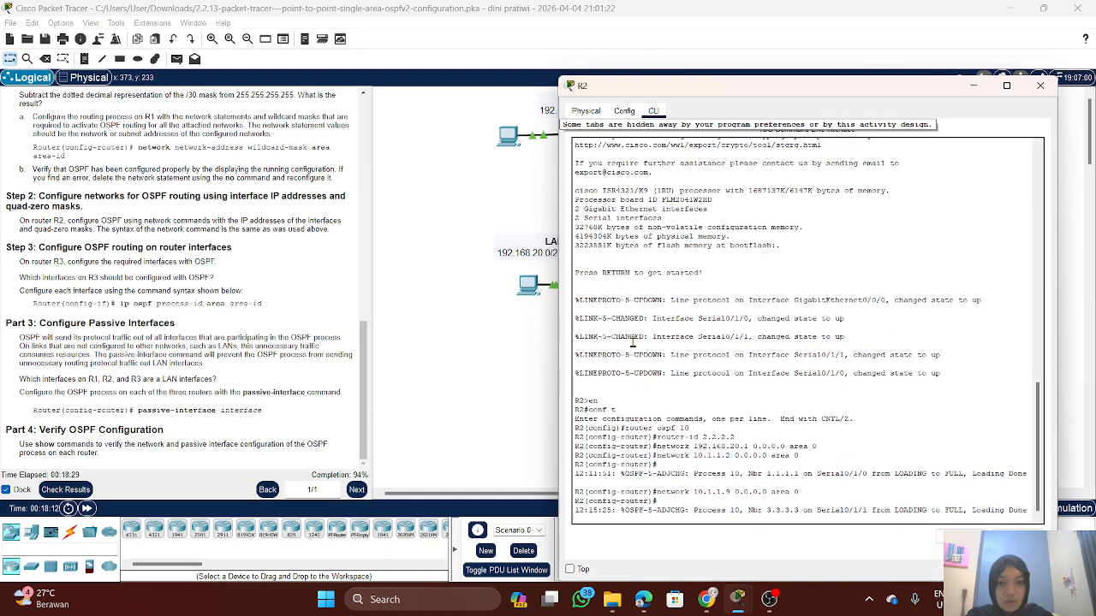
{"action": "left_click", "coordinate": [802, 518]}
{"action": "key", "text": "Return"}
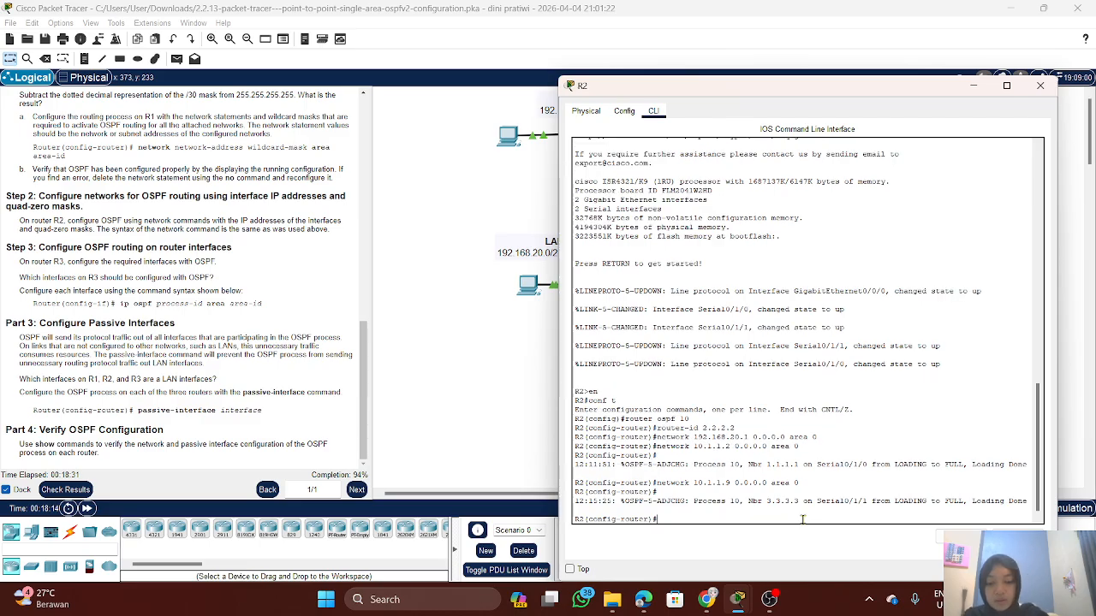
{"action": "type", "text": "passiv"}
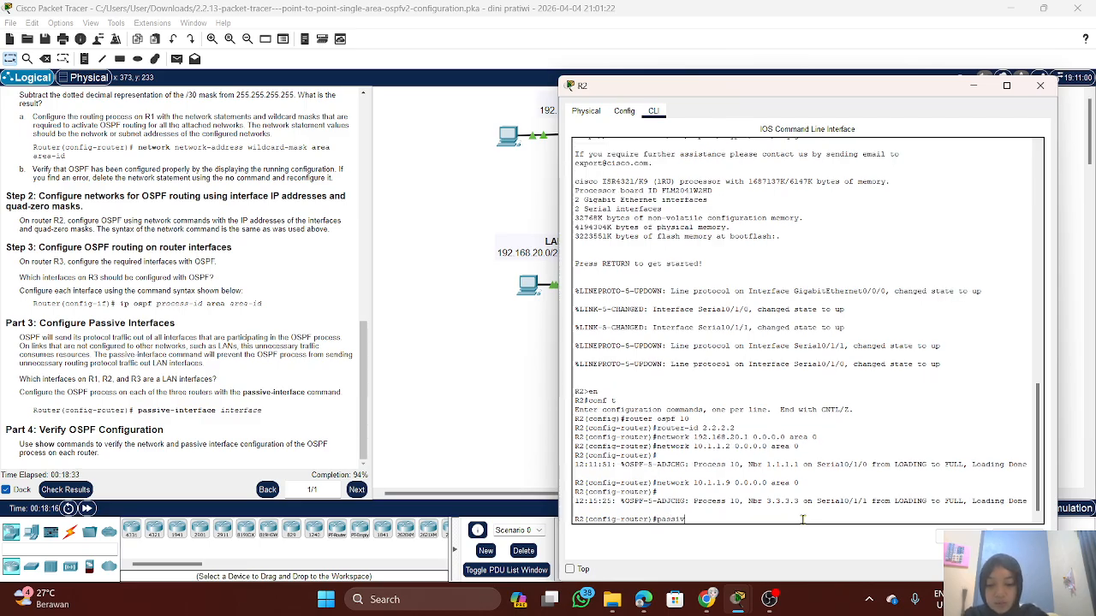
{"action": "type", "text": "e-i"}
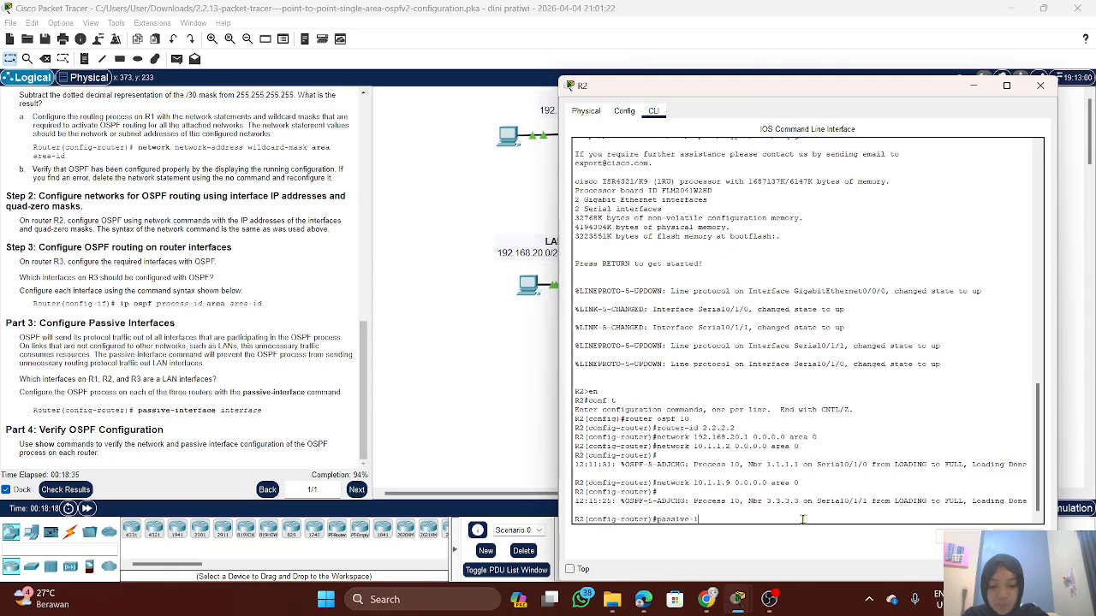
{"action": "type", "text": "nterface g0/0/0"}
{"action": "key", "text": "Return"}
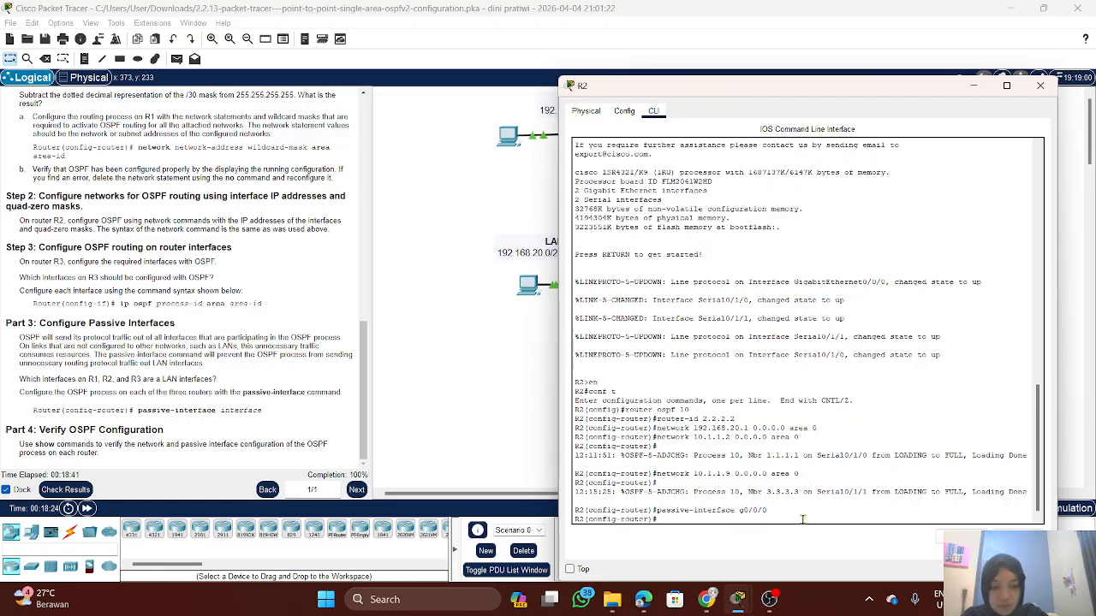
{"action": "left_click", "coordinate": [972, 86]}
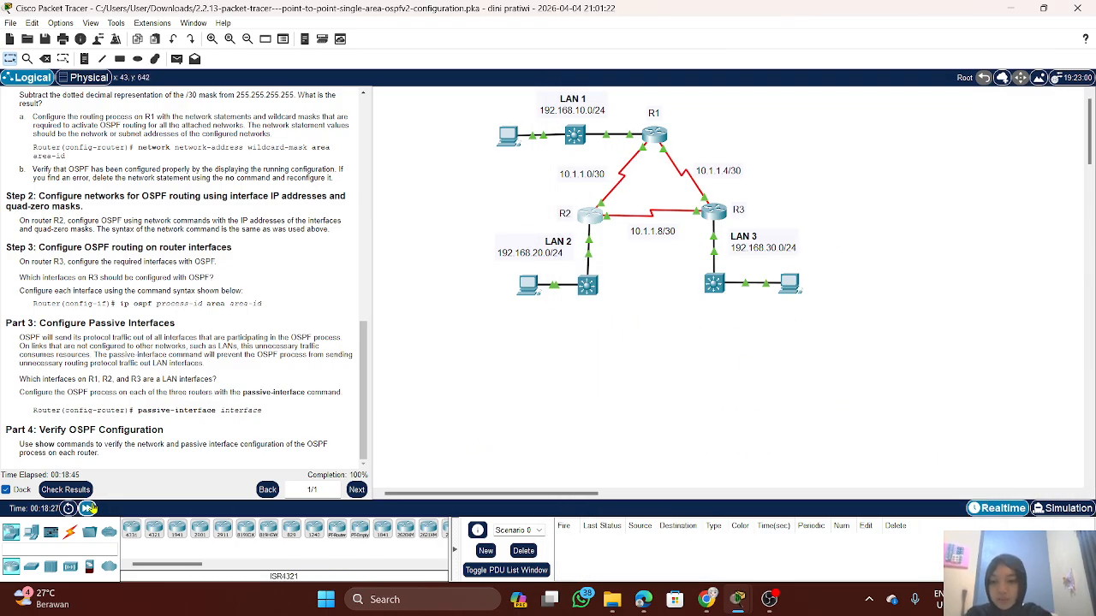
Step: Review the activity's overall feedback and the assessment items for all three routers, and return to the topology
{"action": "left_click", "coordinate": [65, 489]}
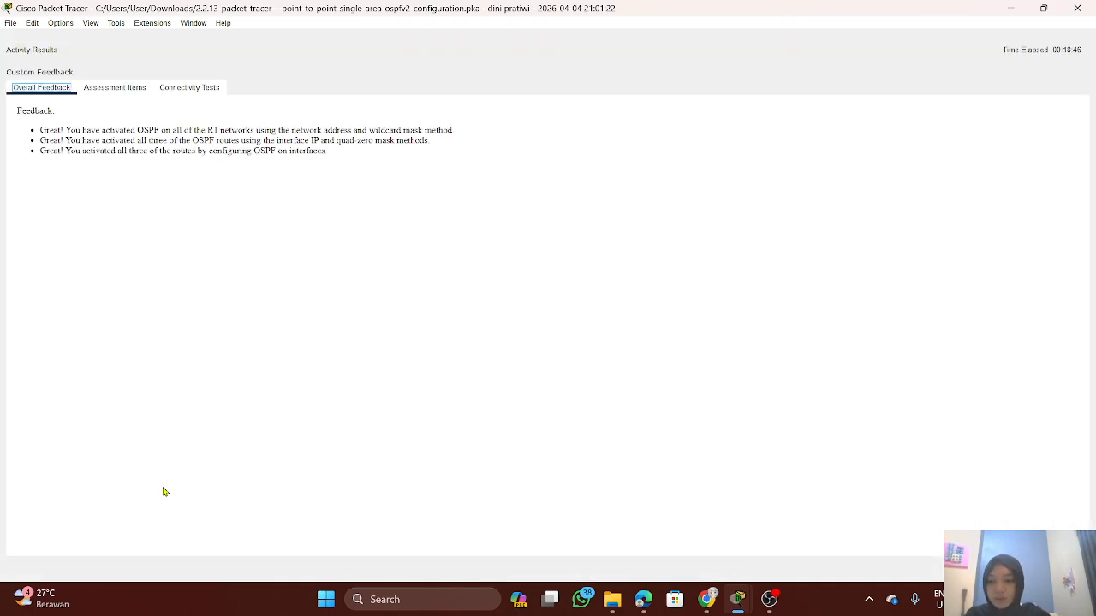
{"action": "left_click", "coordinate": [96, 90]}
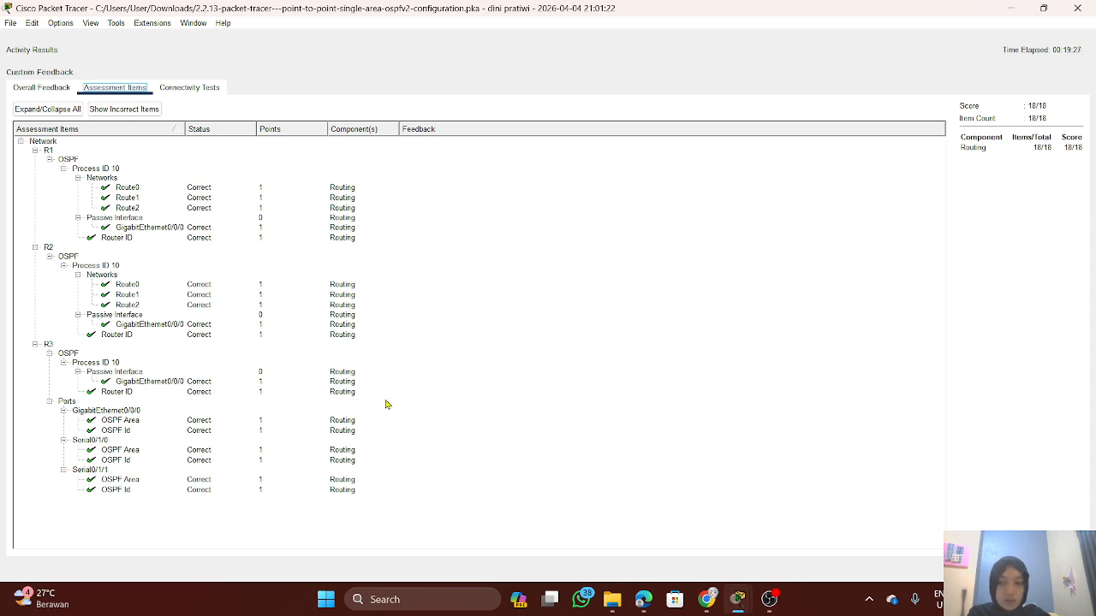
{"action": "left_click", "coordinate": [1062, 569]}
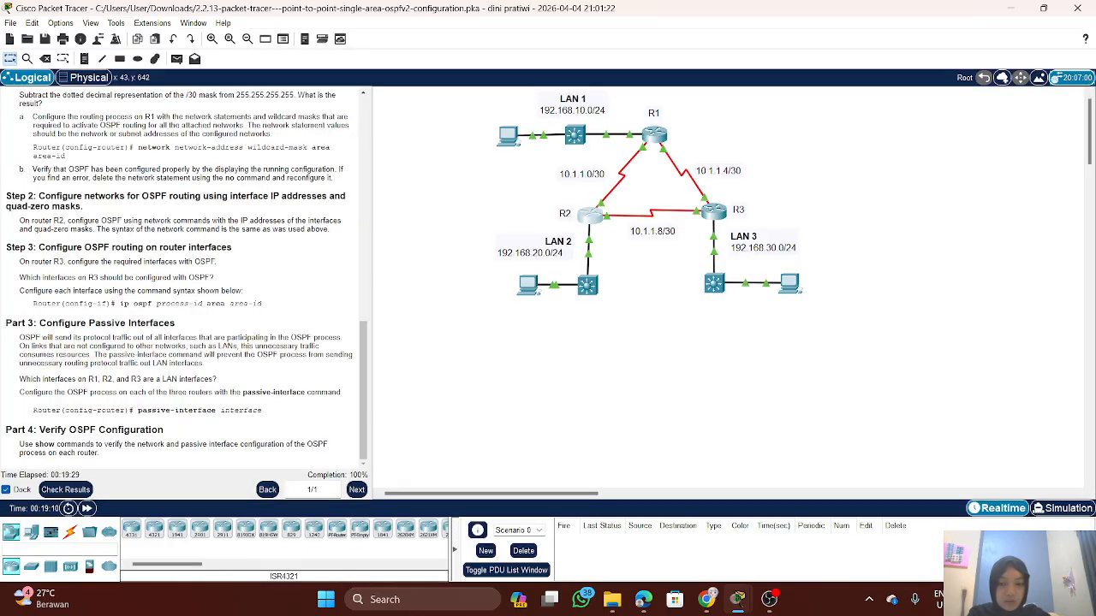